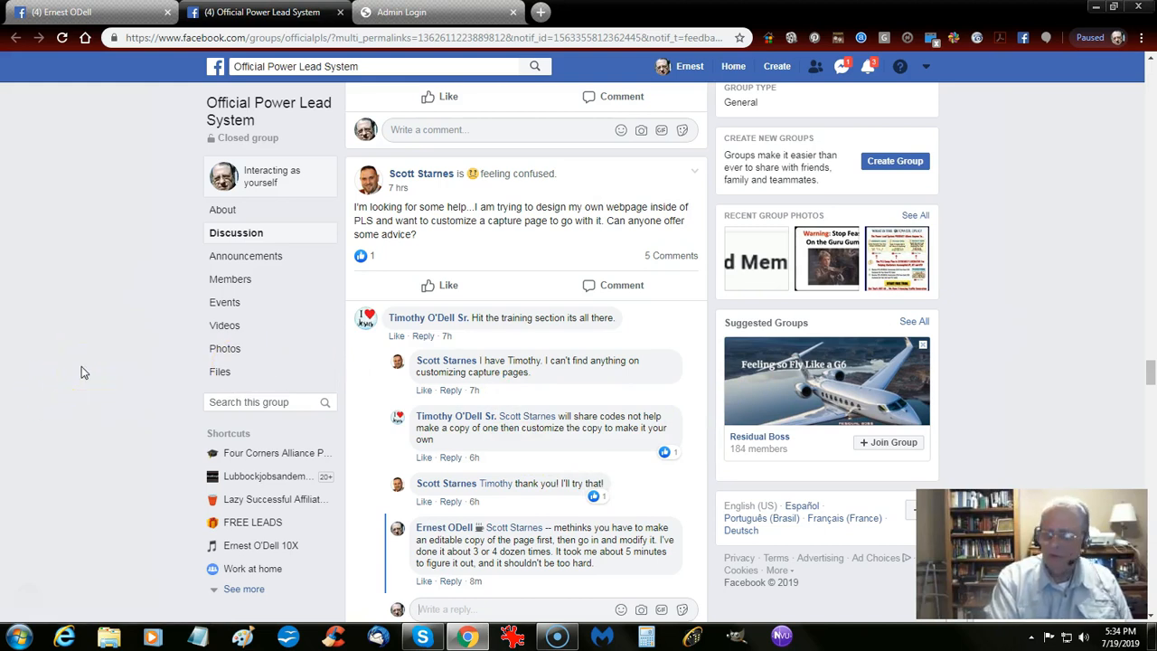
Step: Log in to the Website Administration Area and choose to see the important updates again on the next login
left_click(443, 15)
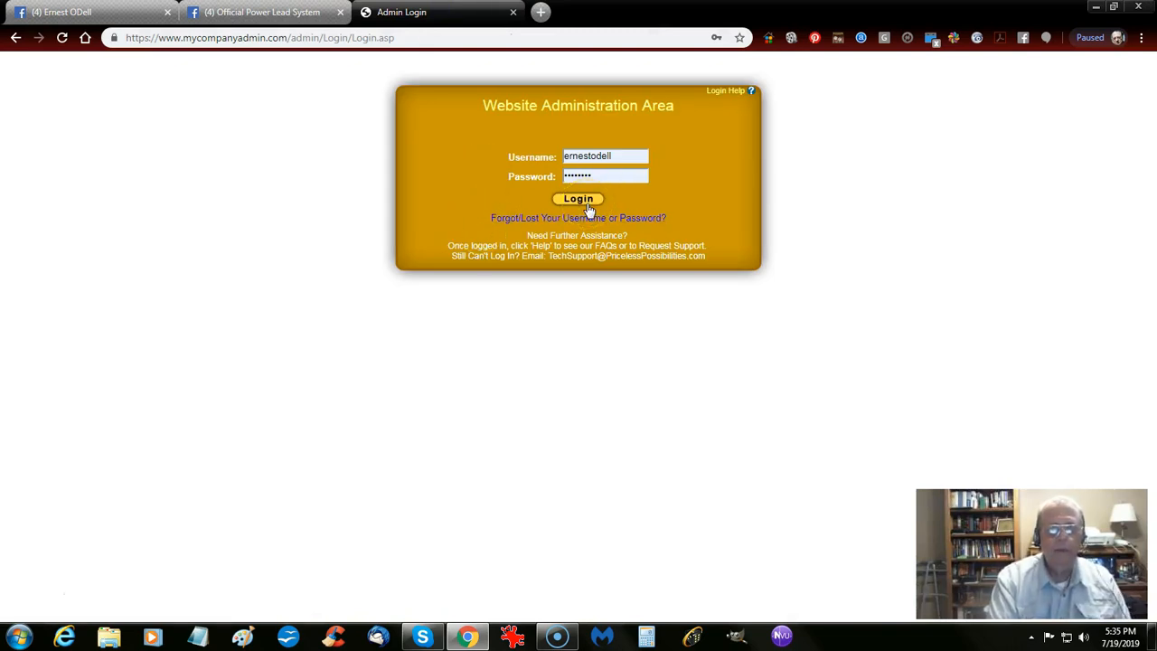
left_click(583, 201)
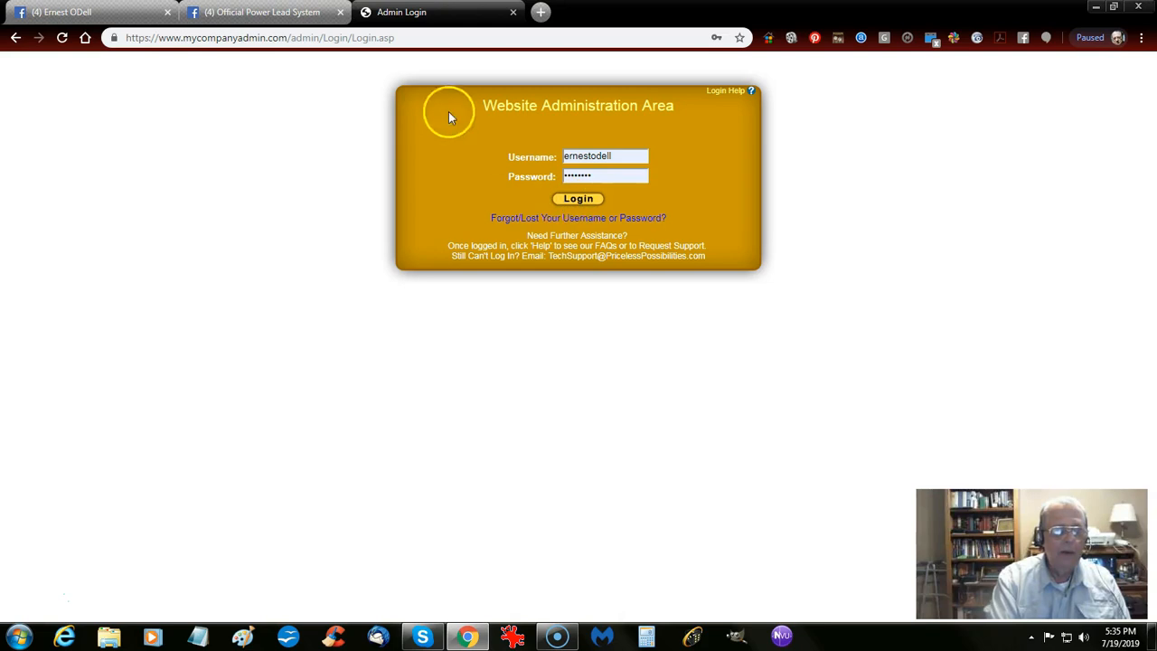
left_click(588, 202)
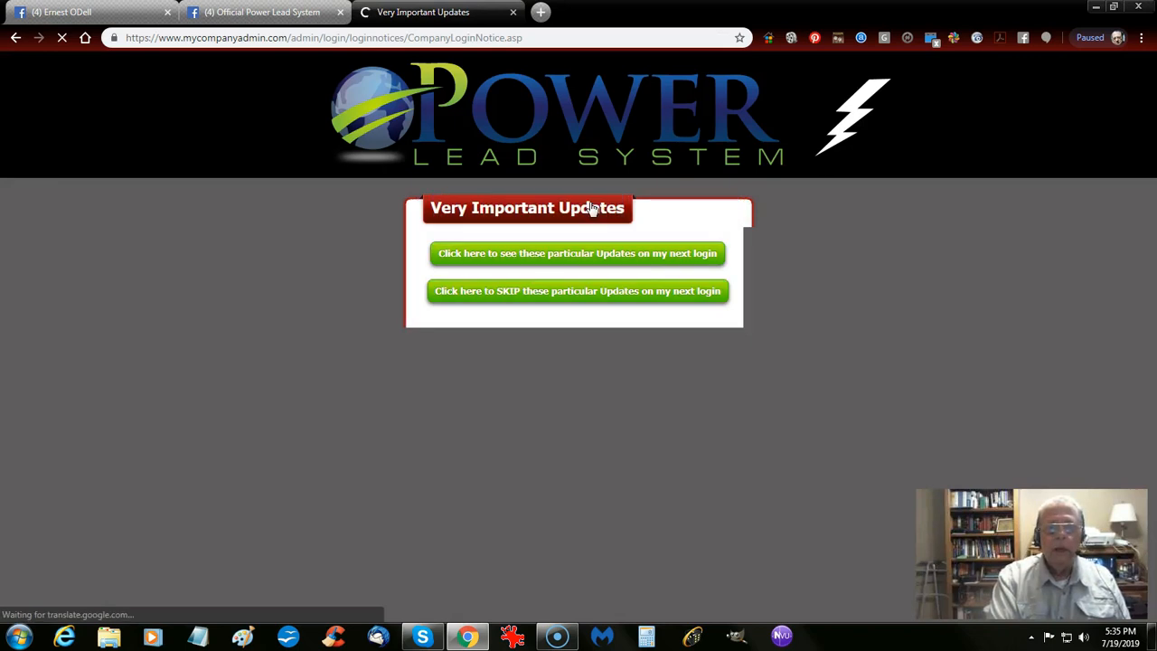
left_click(584, 237)
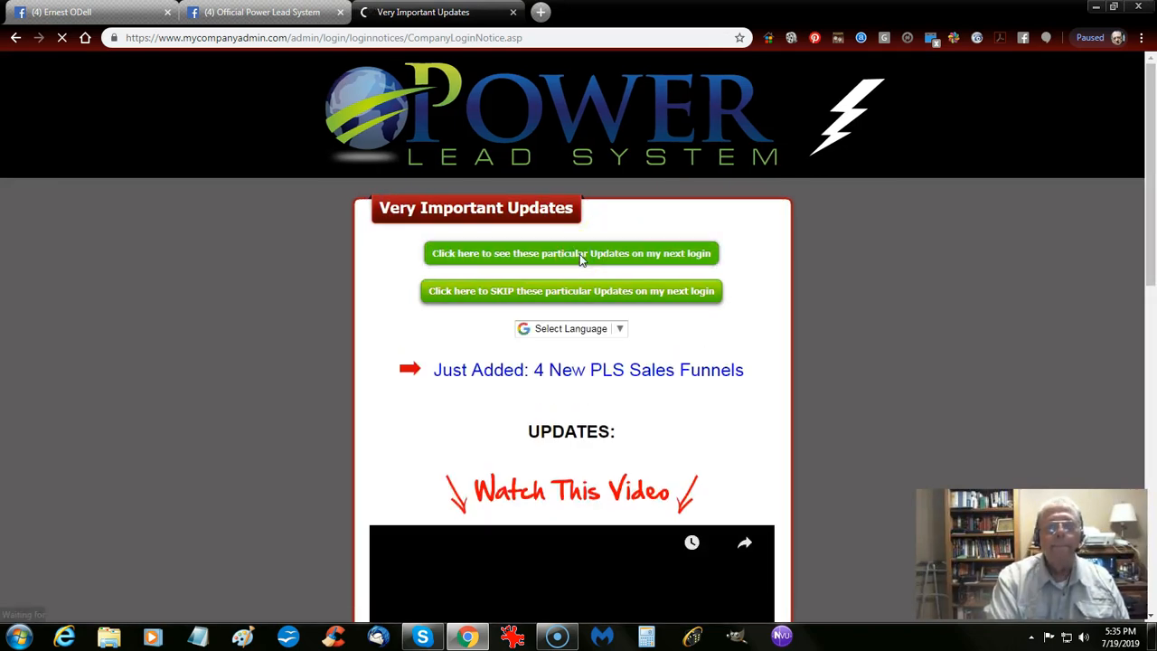
left_click(580, 254)
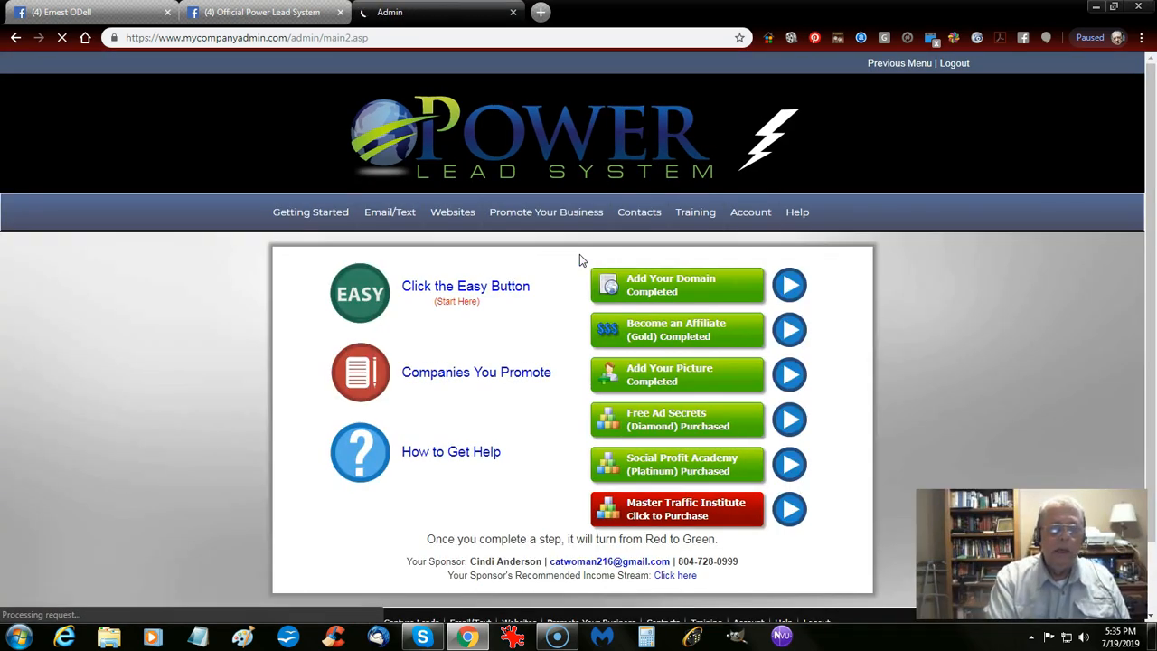
mouse_move(450, 218)
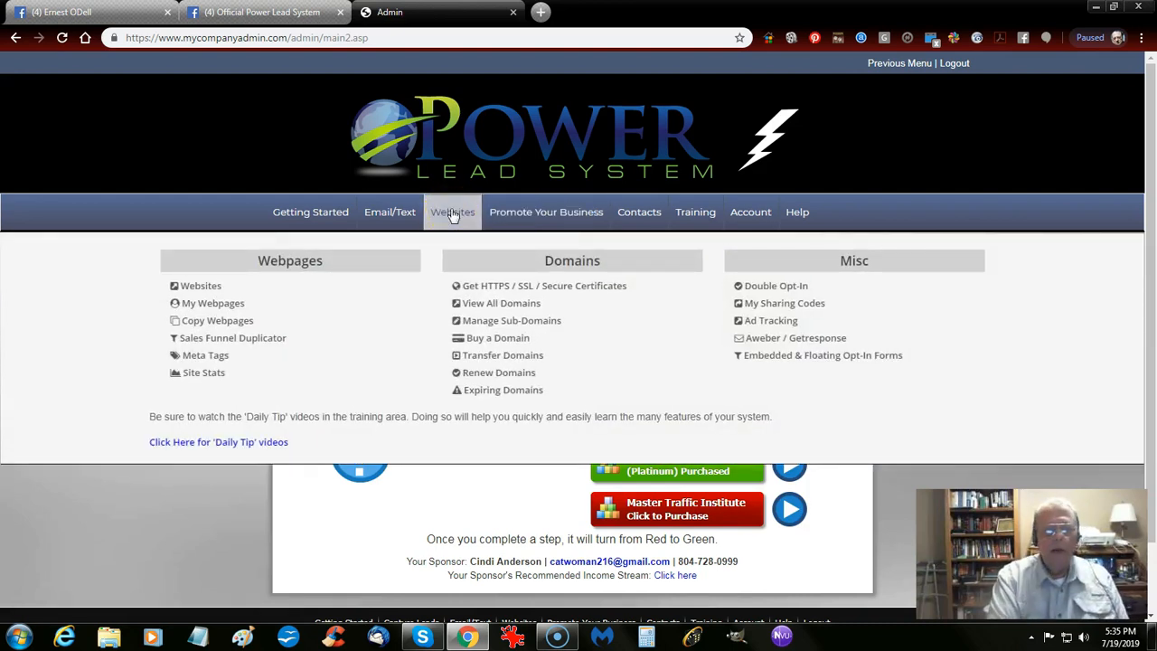
left_click(199, 288)
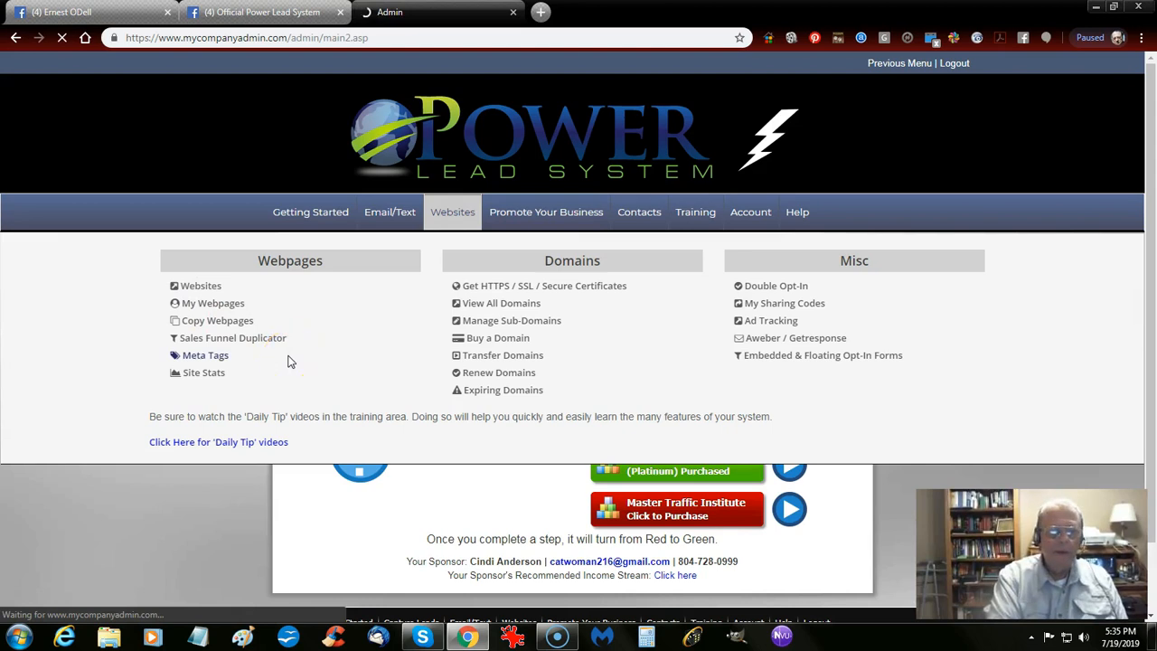
left_click(205, 289)
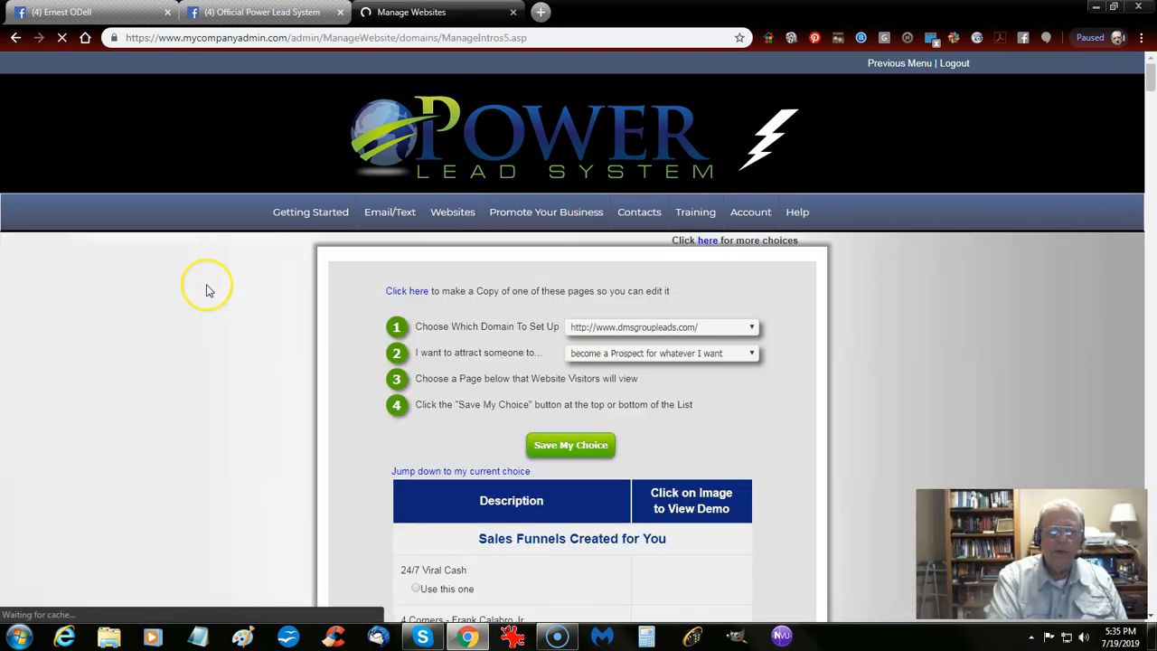
left_click(669, 331)
scroll(677, 396, "down", 1)
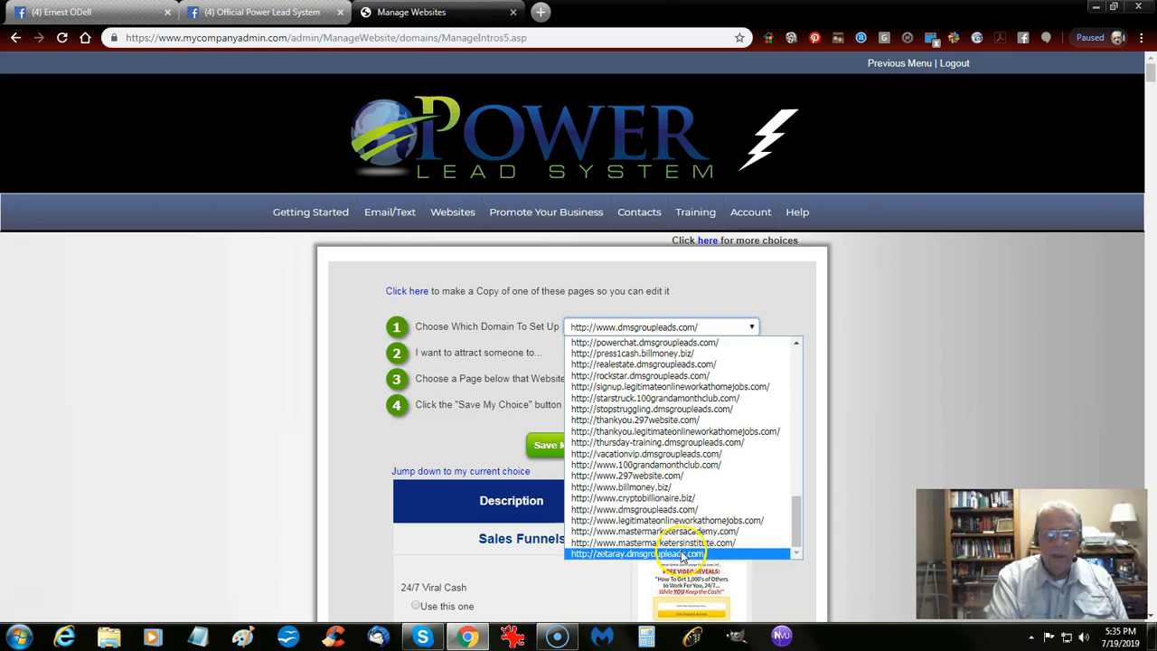
left_click(643, 489)
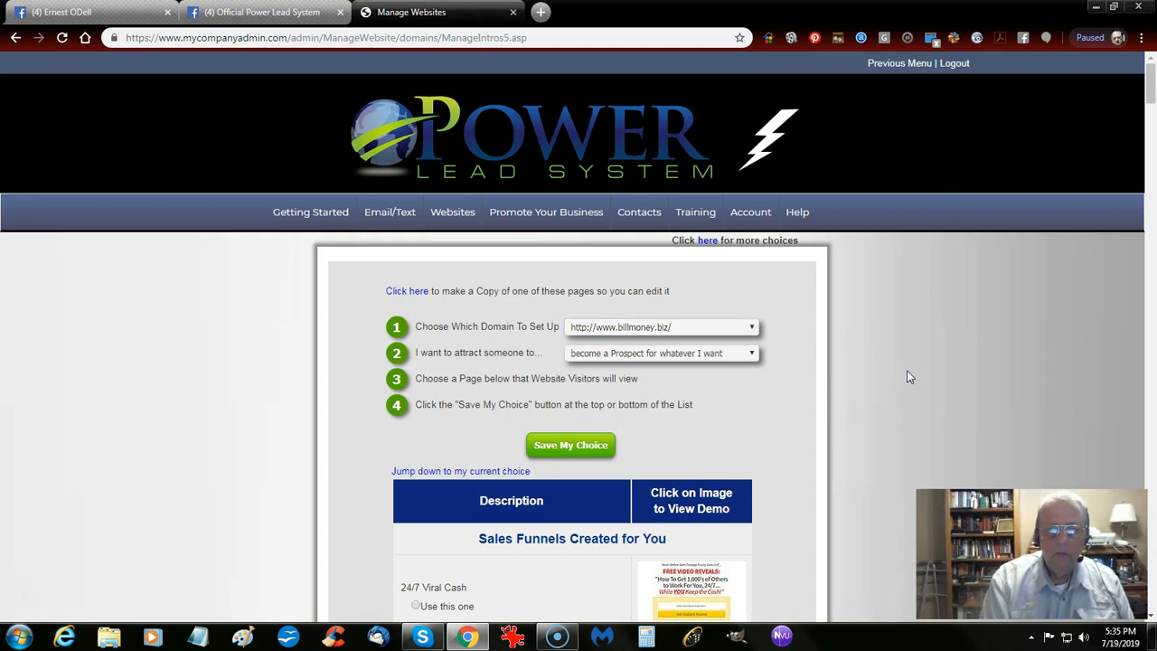
left_click(464, 218)
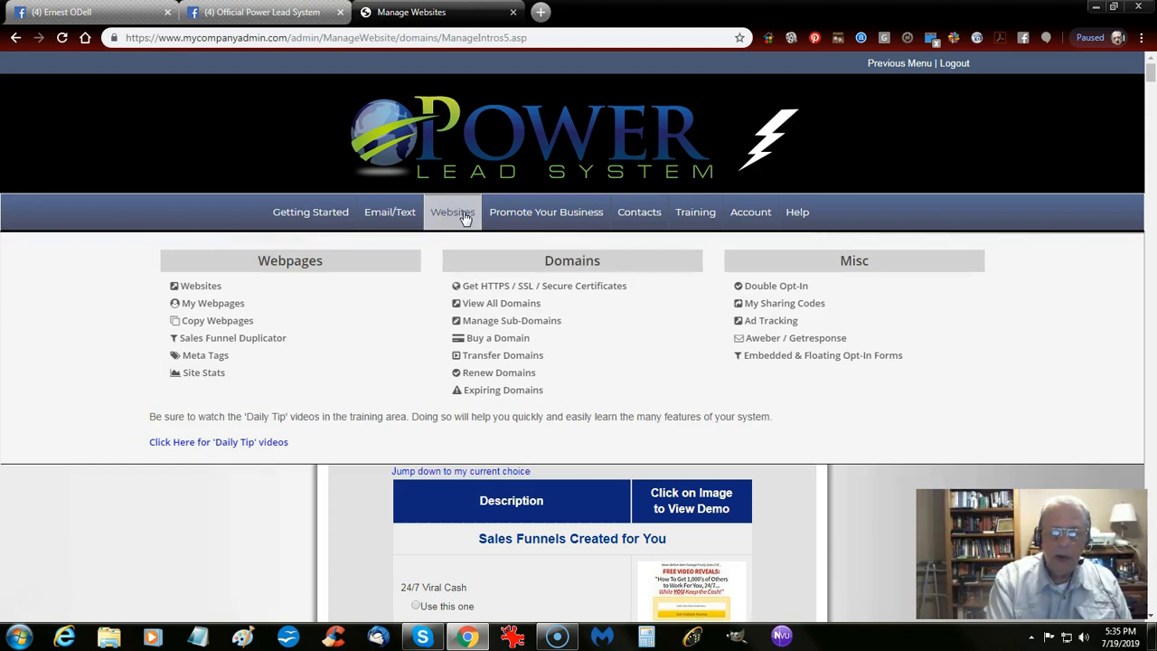
left_click(438, 220)
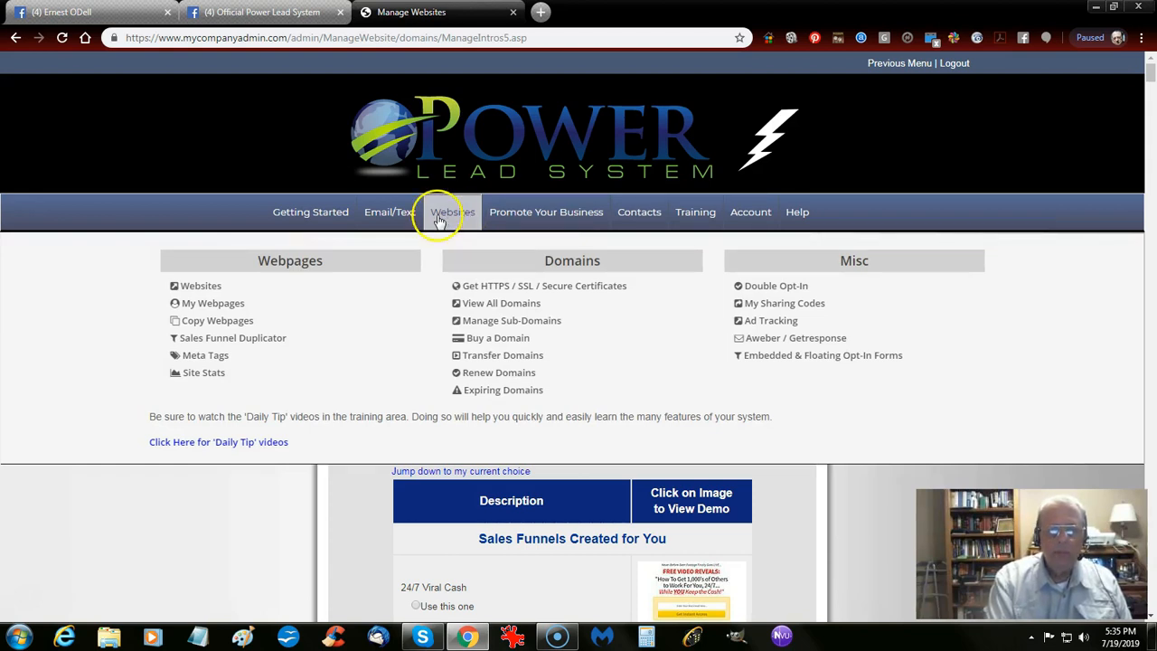
left_click(495, 342)
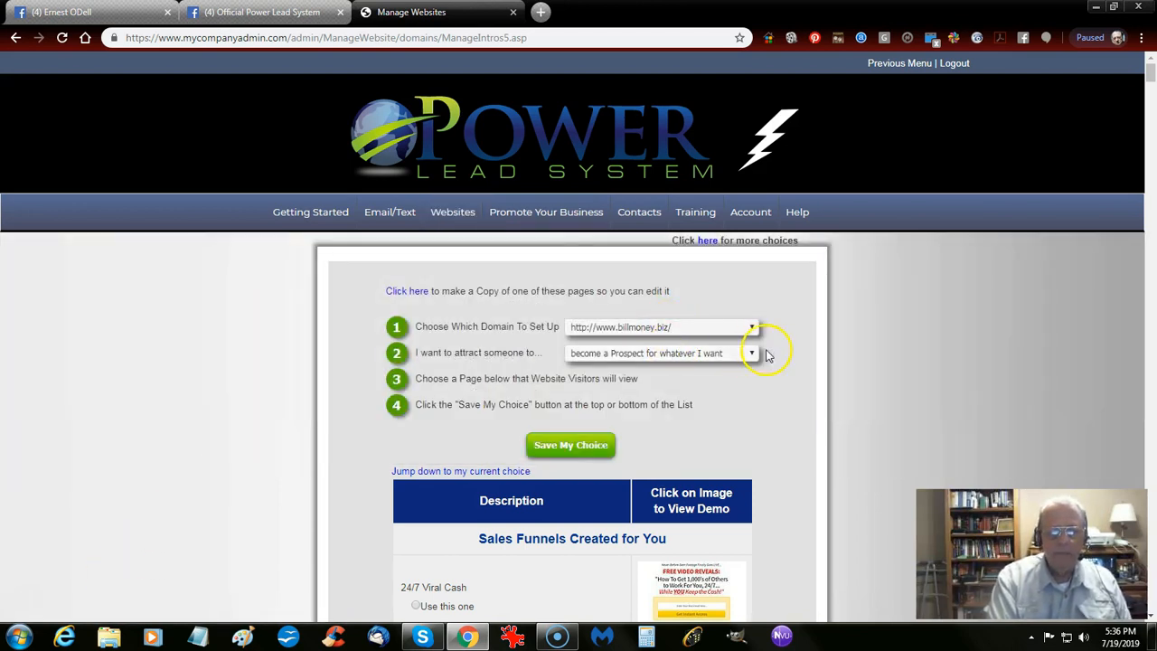
Step: Select the name & email version of PLS: Lead Capture #03 as the page that website visitors will view
scroll(786, 359, "down", 2)
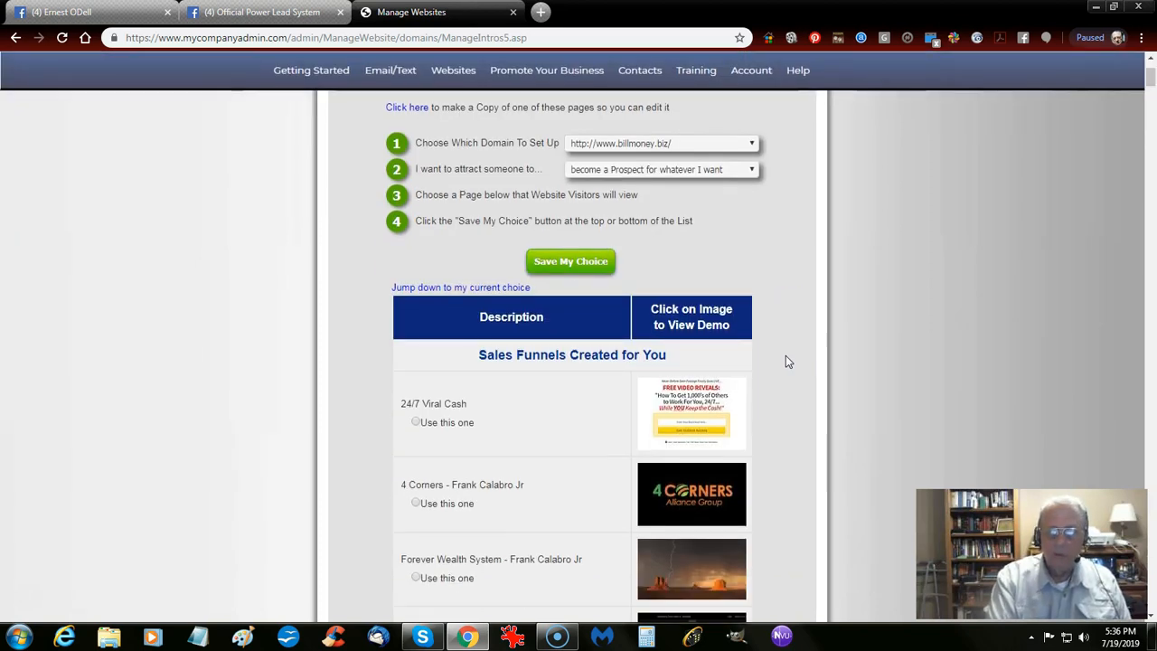
scroll(786, 359, "down", 3)
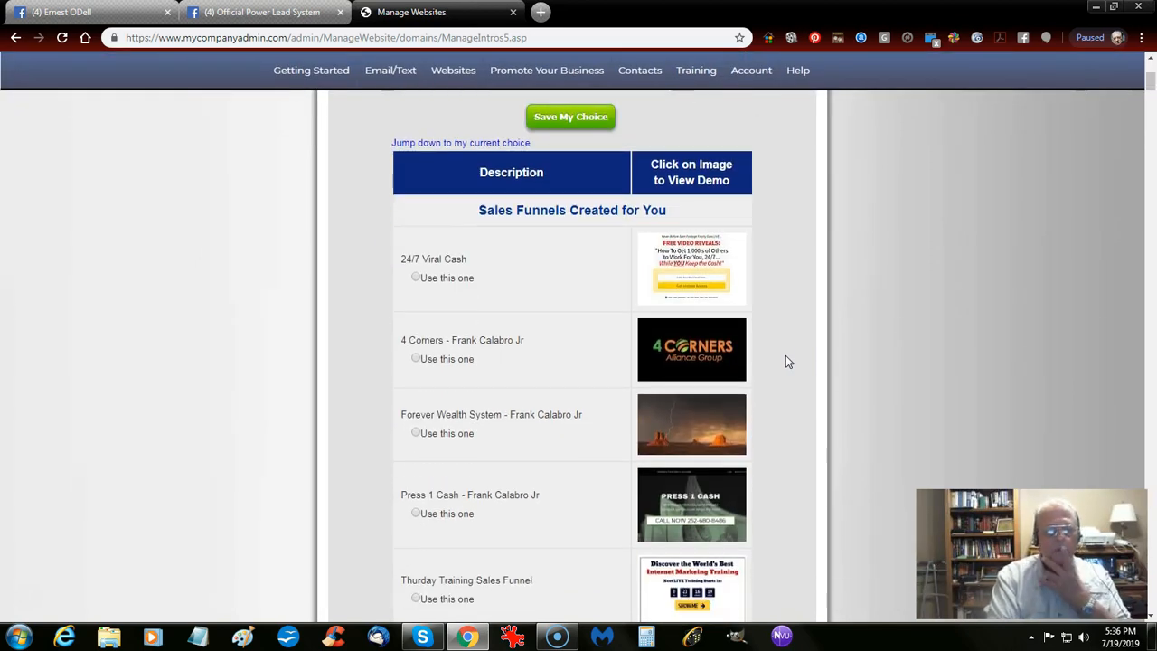
scroll(786, 361, "down", 2)
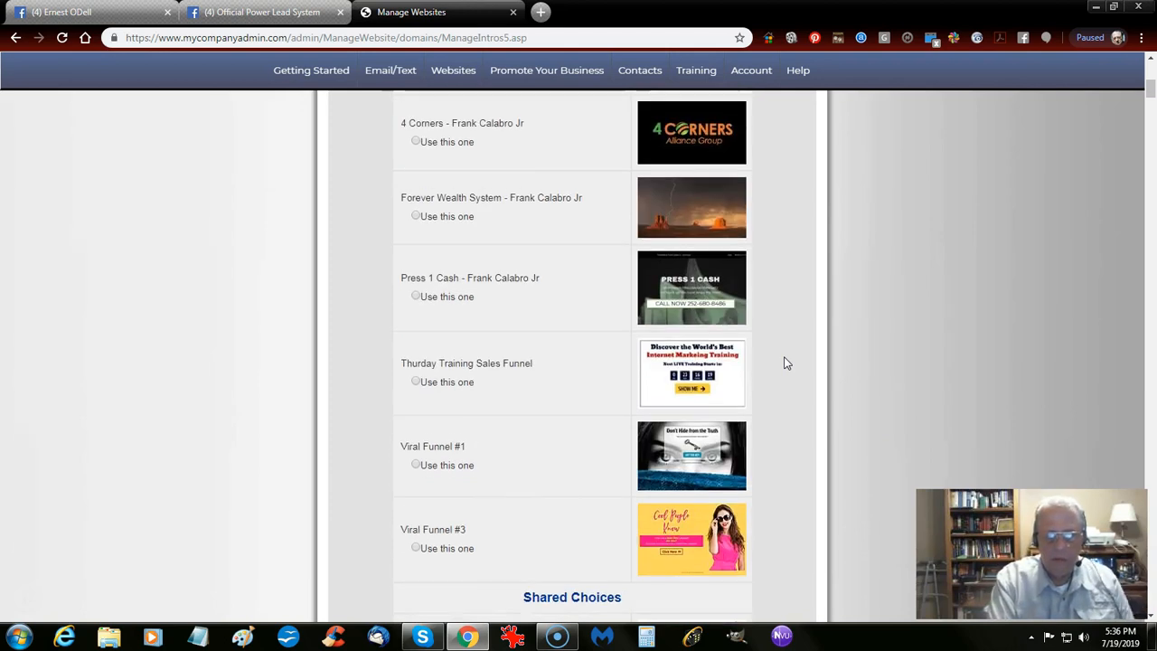
scroll(784, 362, "down", 2)
scroll(555, 377, "up", 7)
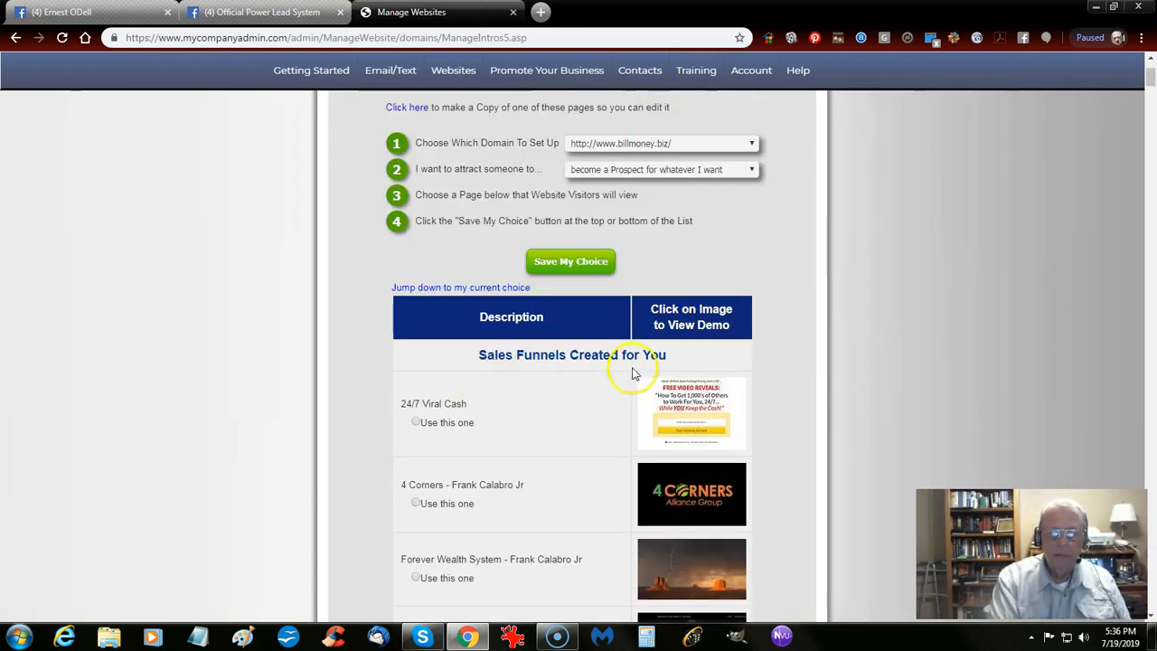
scroll(750, 349, "down", 3)
scroll(751, 351, "down", 8)
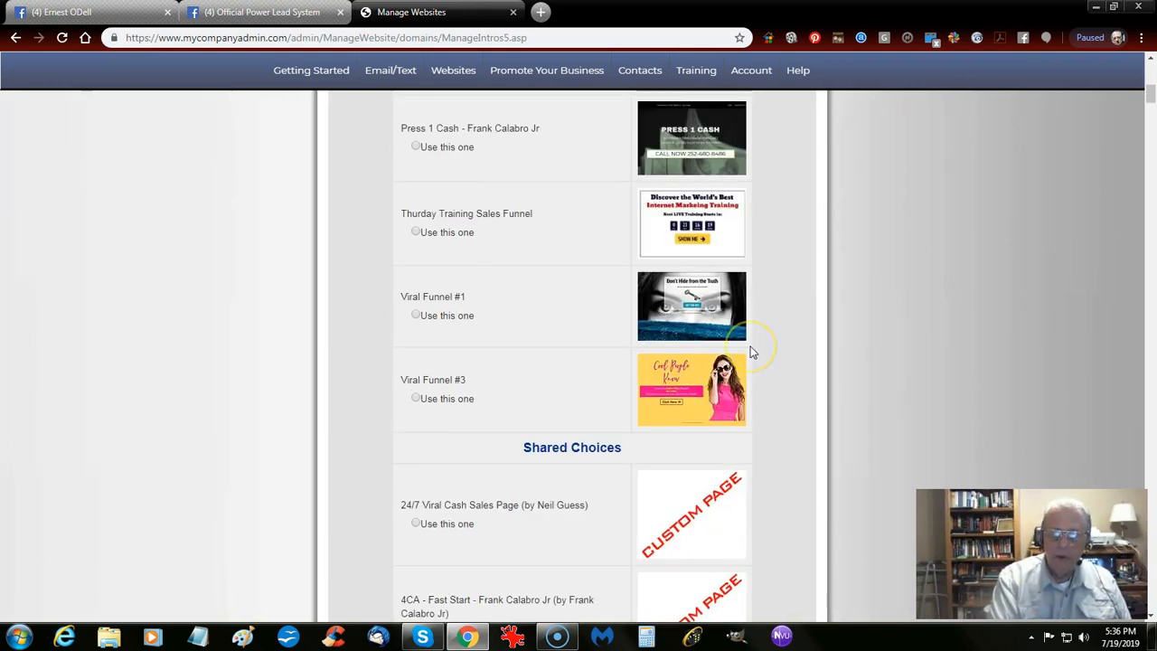
scroll(755, 350, "down", 20)
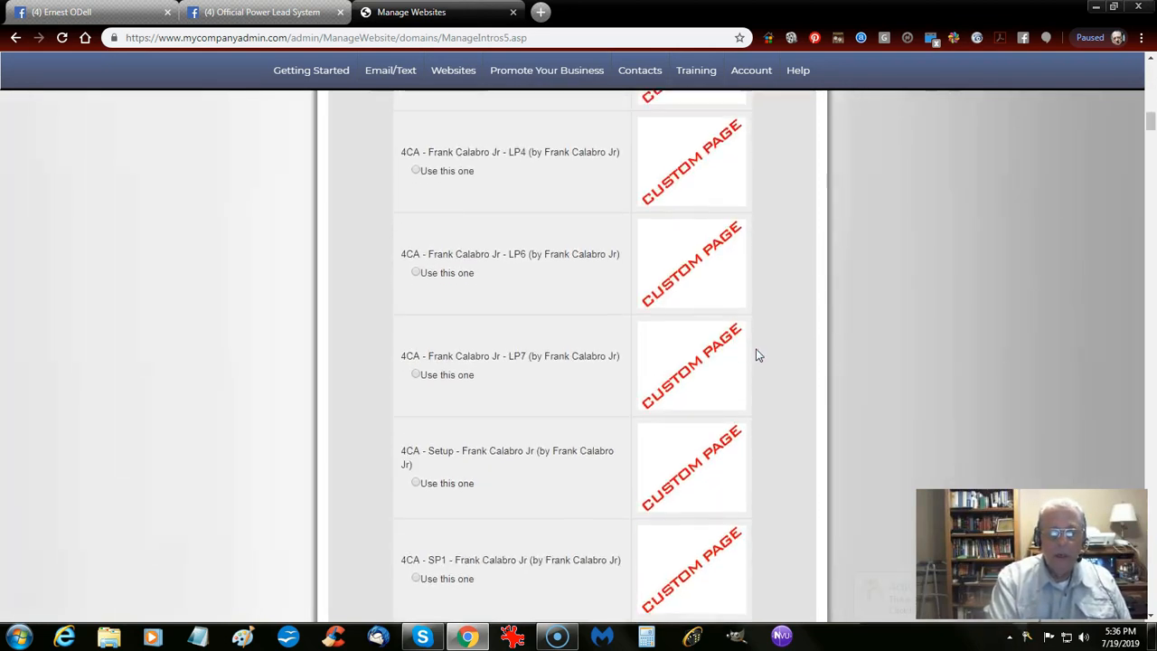
scroll(765, 350, "down", 20)
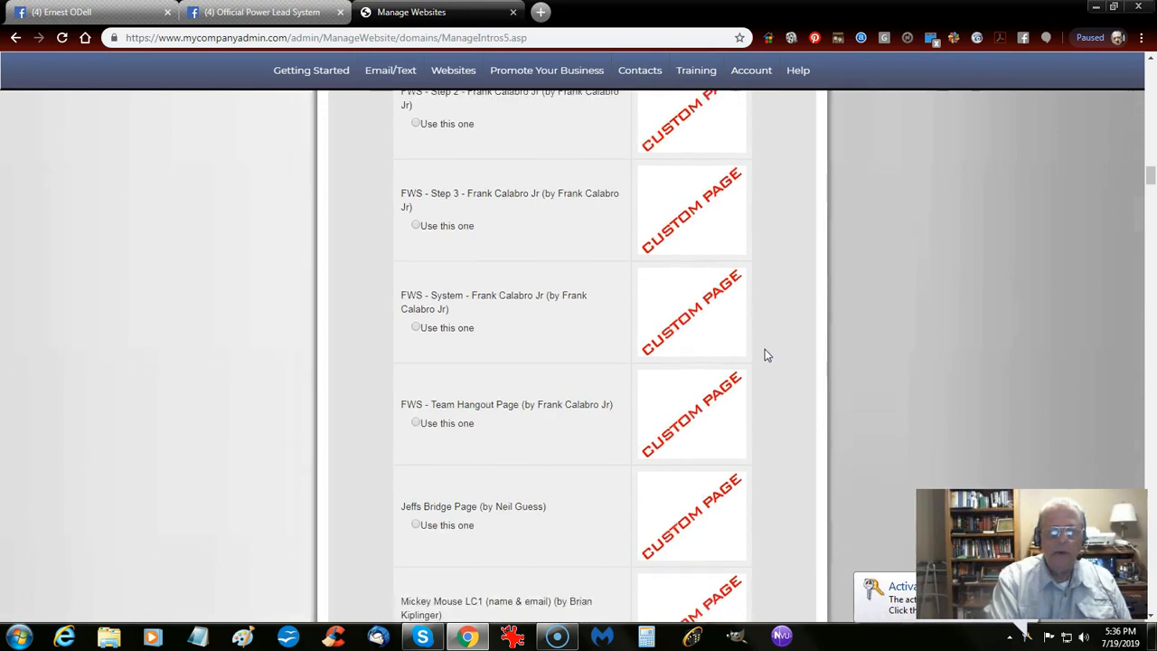
scroll(773, 352, "down", 20)
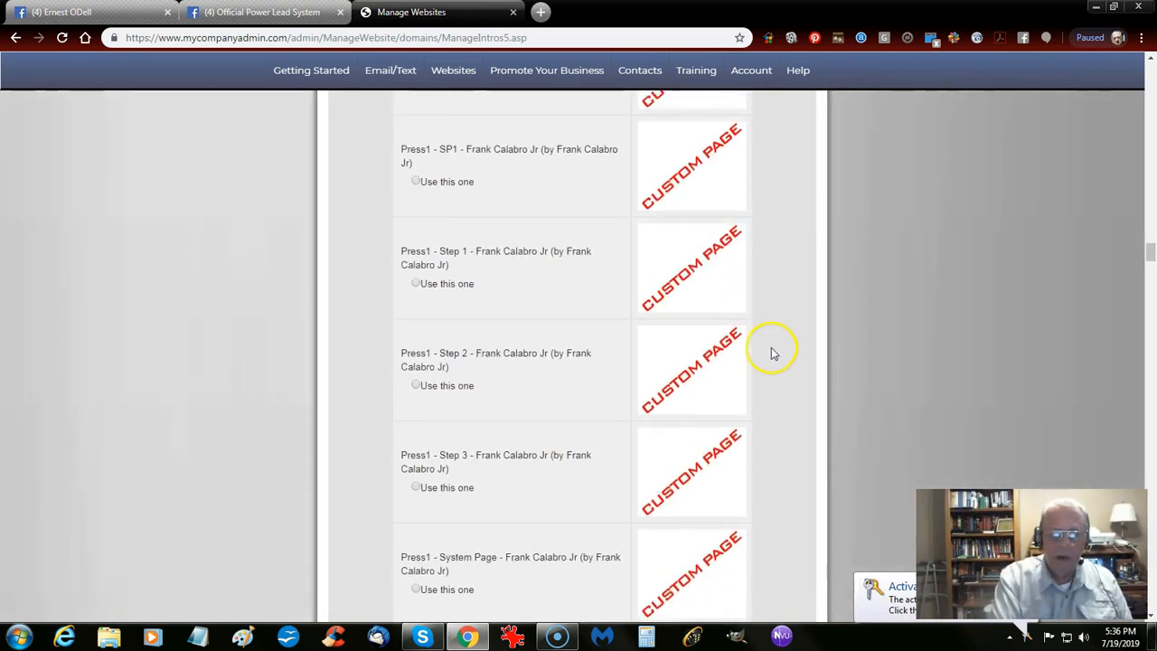
scroll(773, 352, "down", 4)
scroll(773, 352, "up", 3)
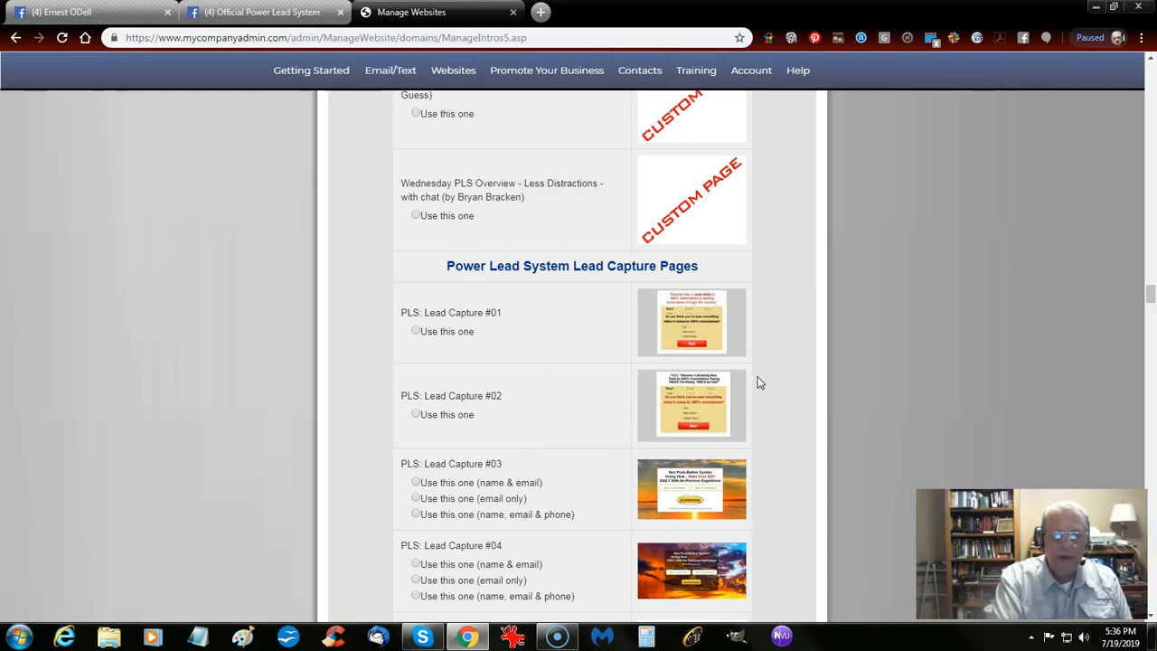
scroll(767, 344, "down", 2)
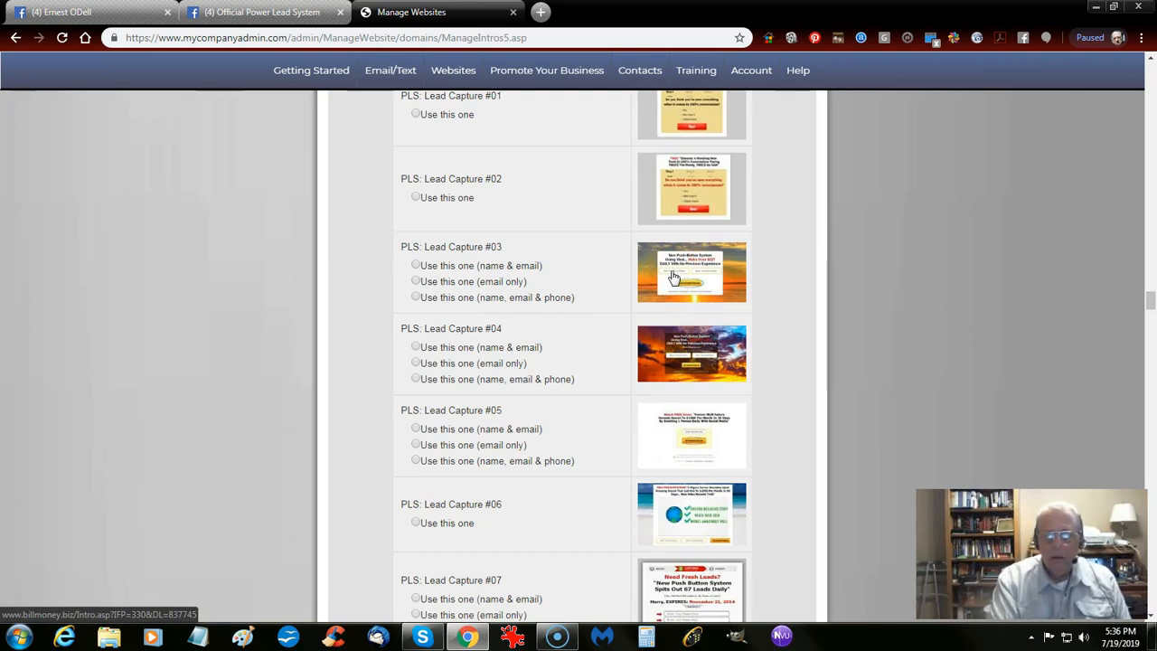
left_click(416, 266)
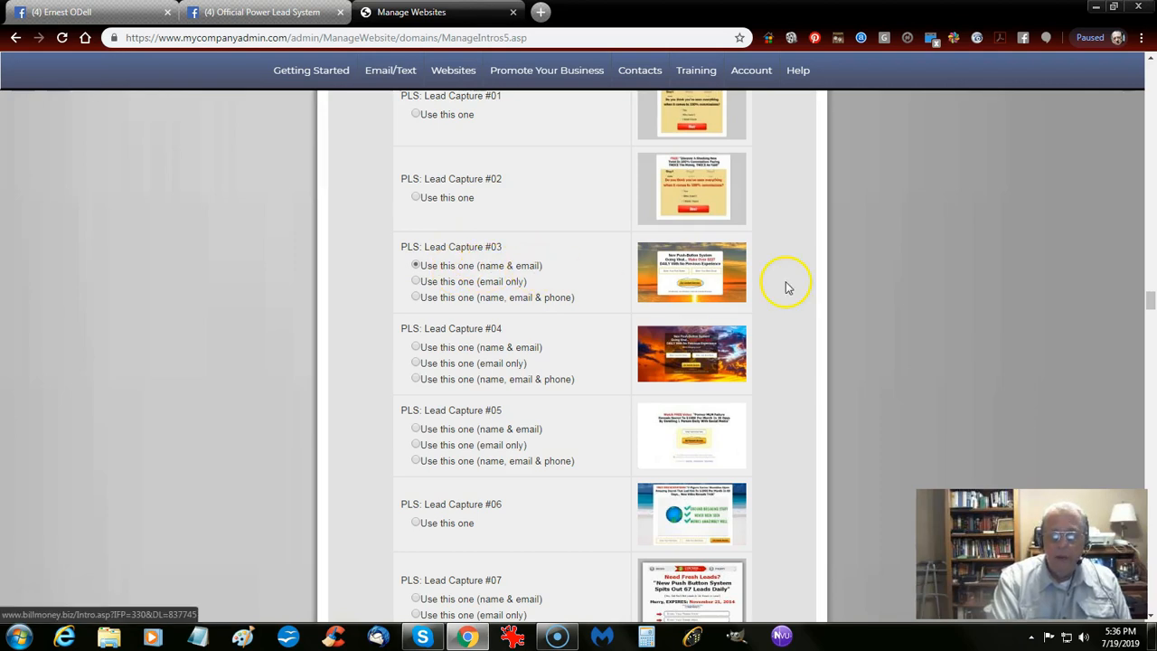
Step: Examine the remaining capture, bypass and custom pages in the website list, down to the Power Blog entry
scroll(788, 288, "down", 20)
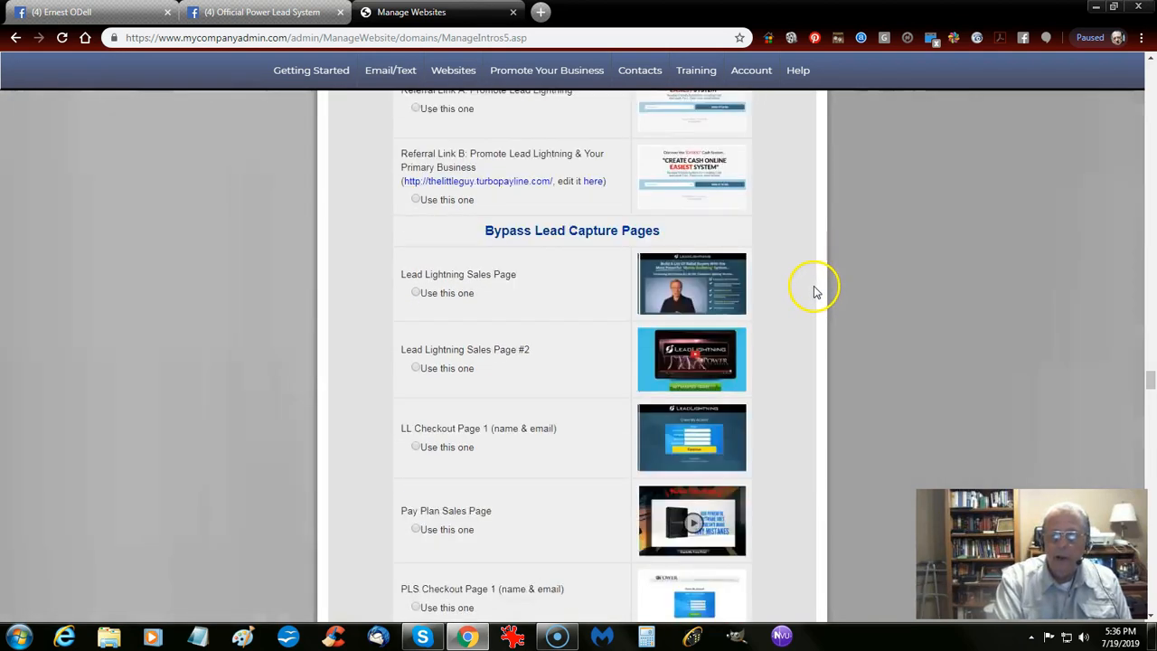
scroll(813, 294, "down", 20)
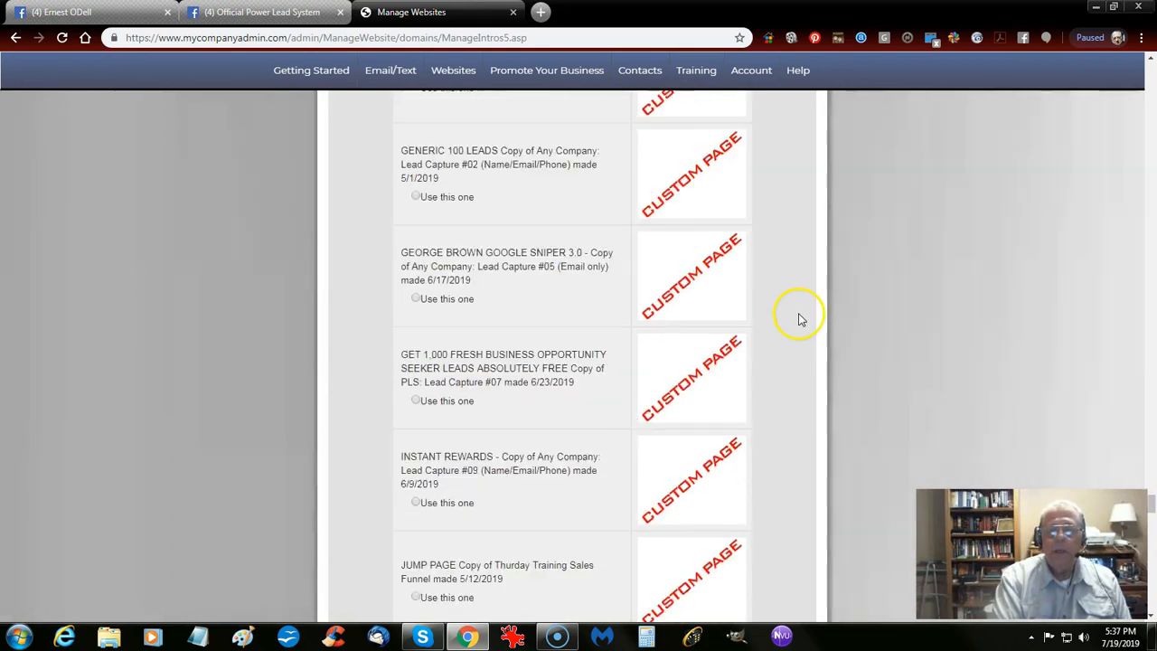
scroll(797, 315, "down", 20)
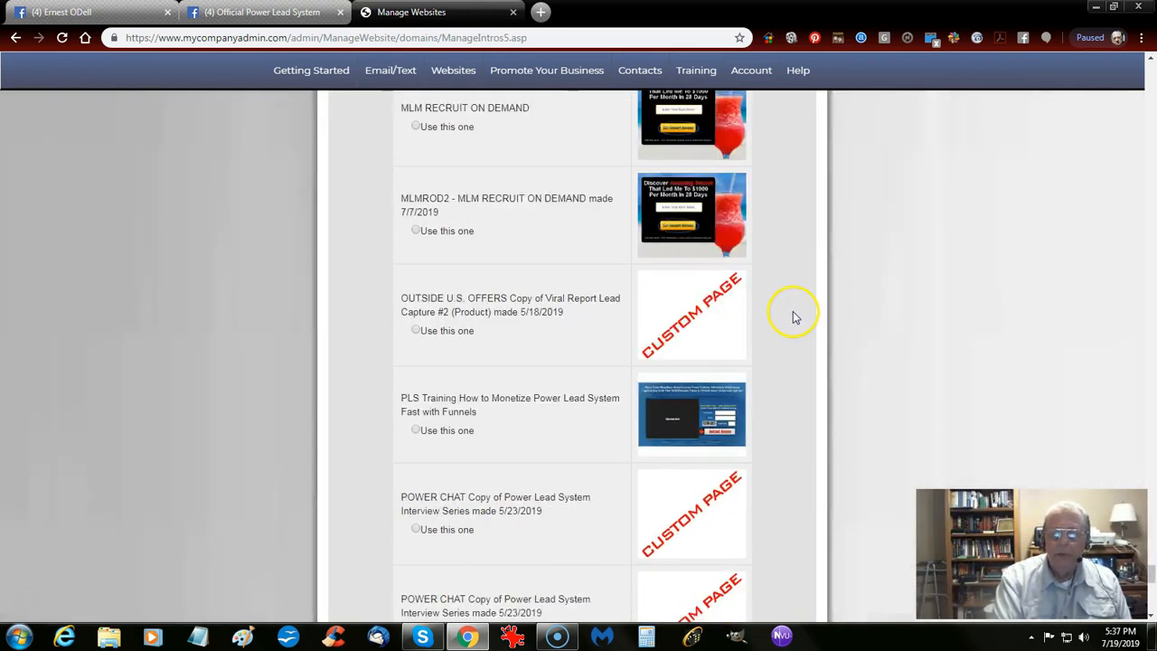
scroll(792, 320, "down", 3)
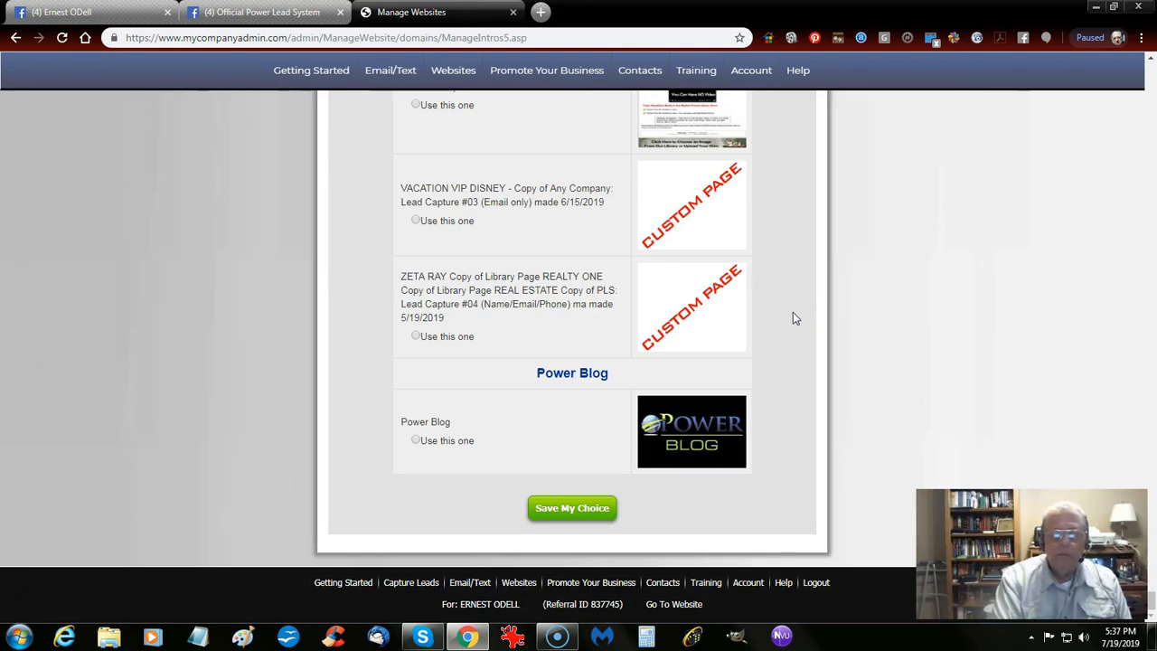
scroll(796, 312, "up", 20)
scroll(809, 310, "up", 5)
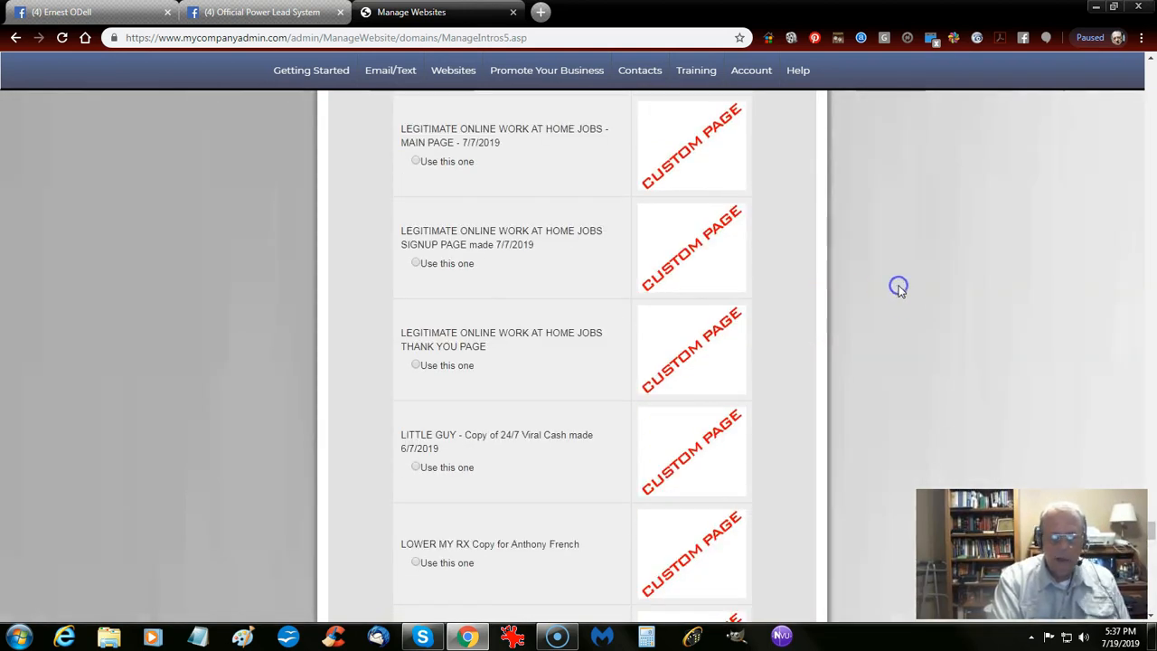
scroll(901, 291, "up", 15)
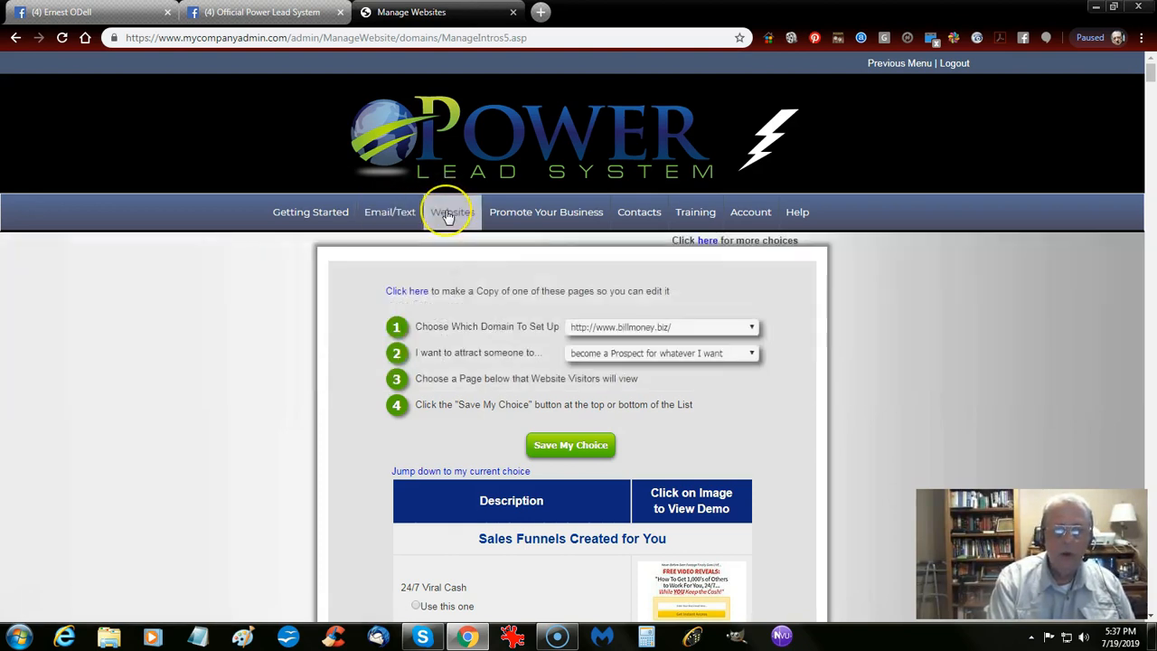
Step: Open the Copy Webpages list for pages that attract someone to become a prospect for whatever I want
mouse_move(447, 217)
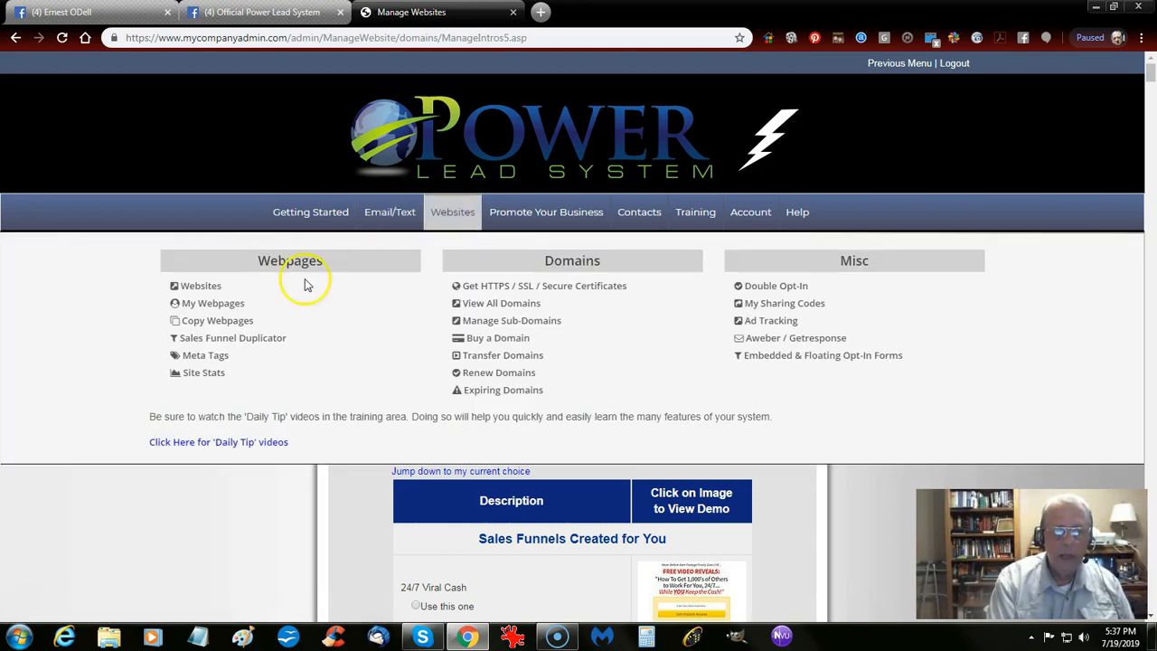
left_click(220, 326)
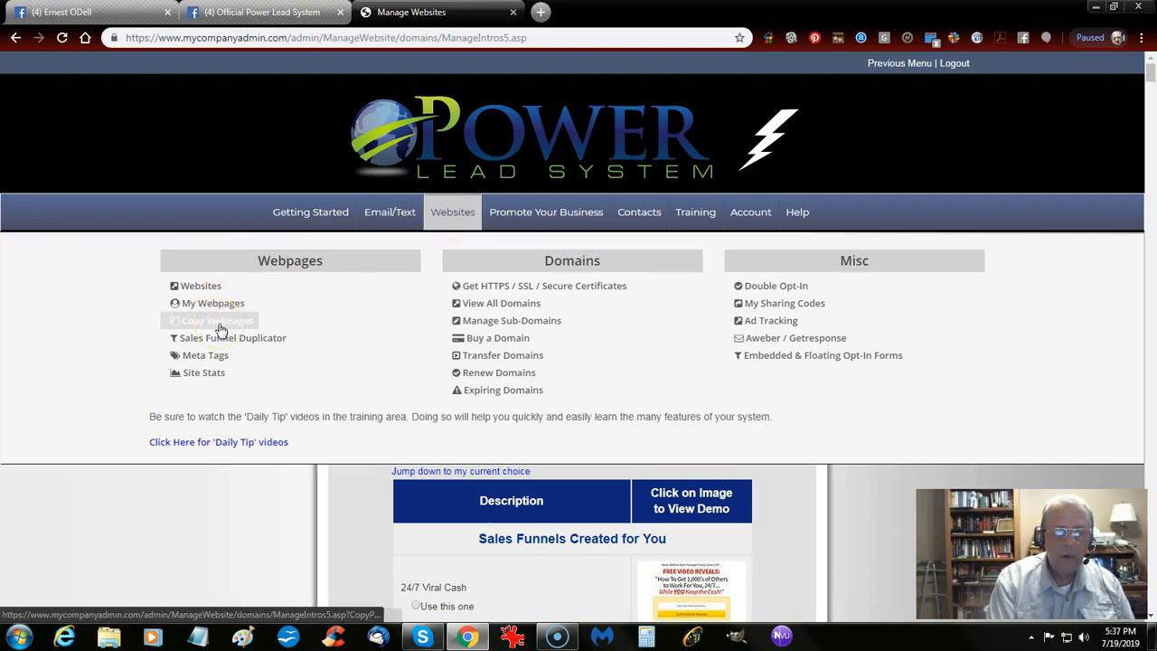
left_click(220, 327)
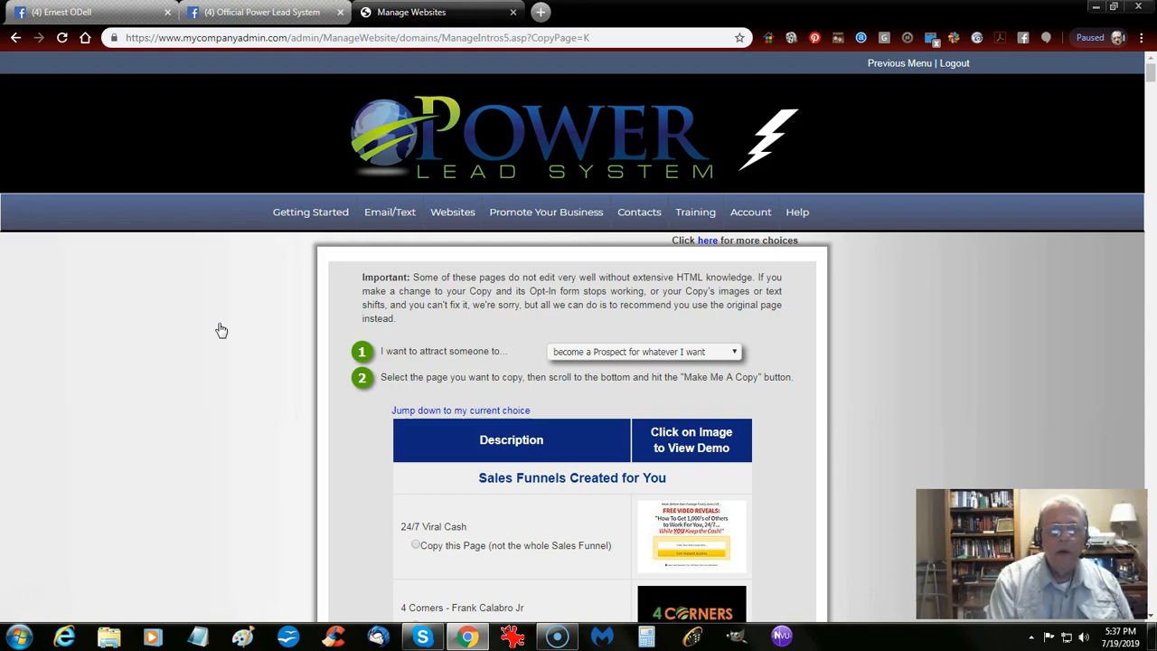
left_click(651, 358)
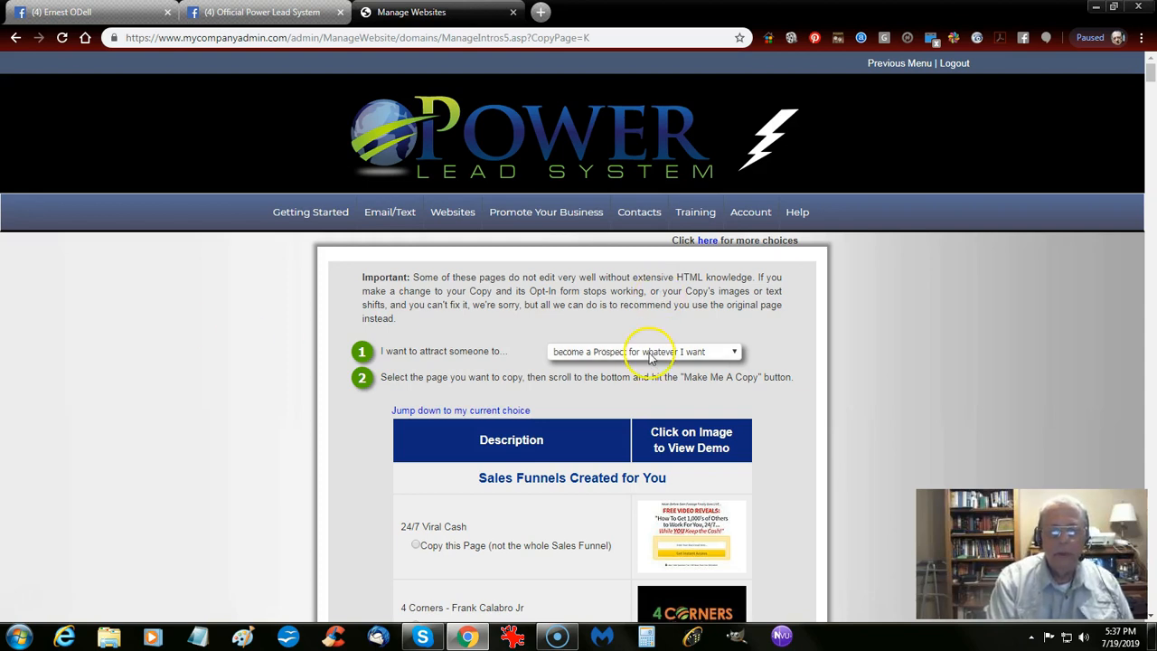
scroll(861, 380, "down", 2)
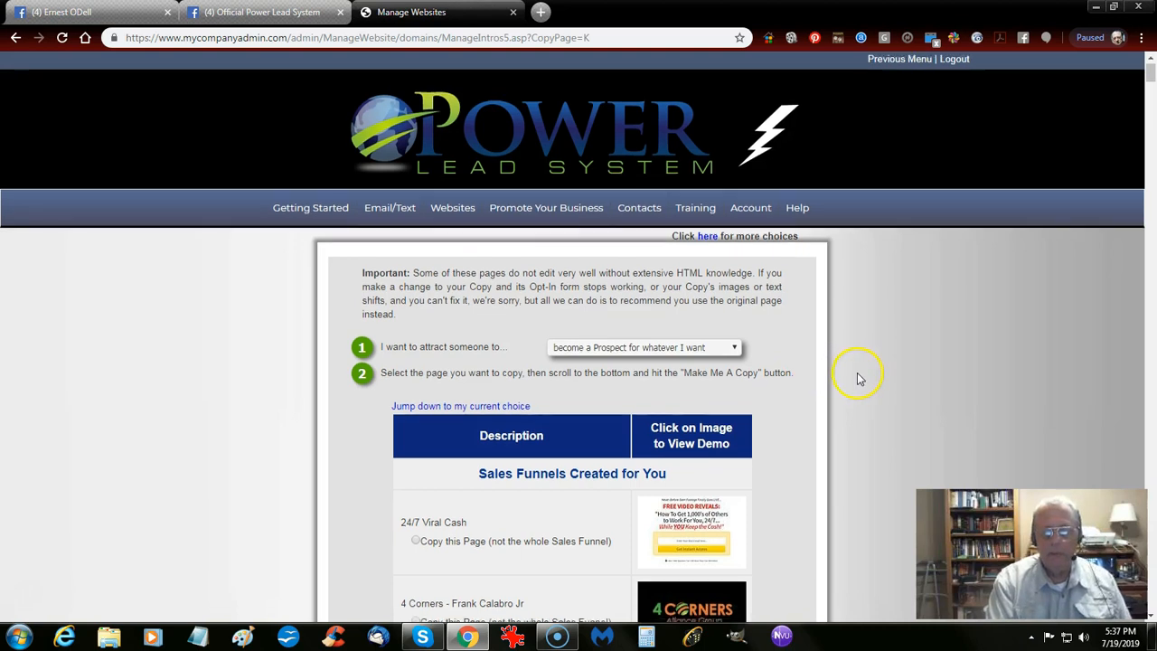
Step: Select the name & email version of PLS: Lead Capture #03 as the page to copy
scroll(860, 380, "down", 20)
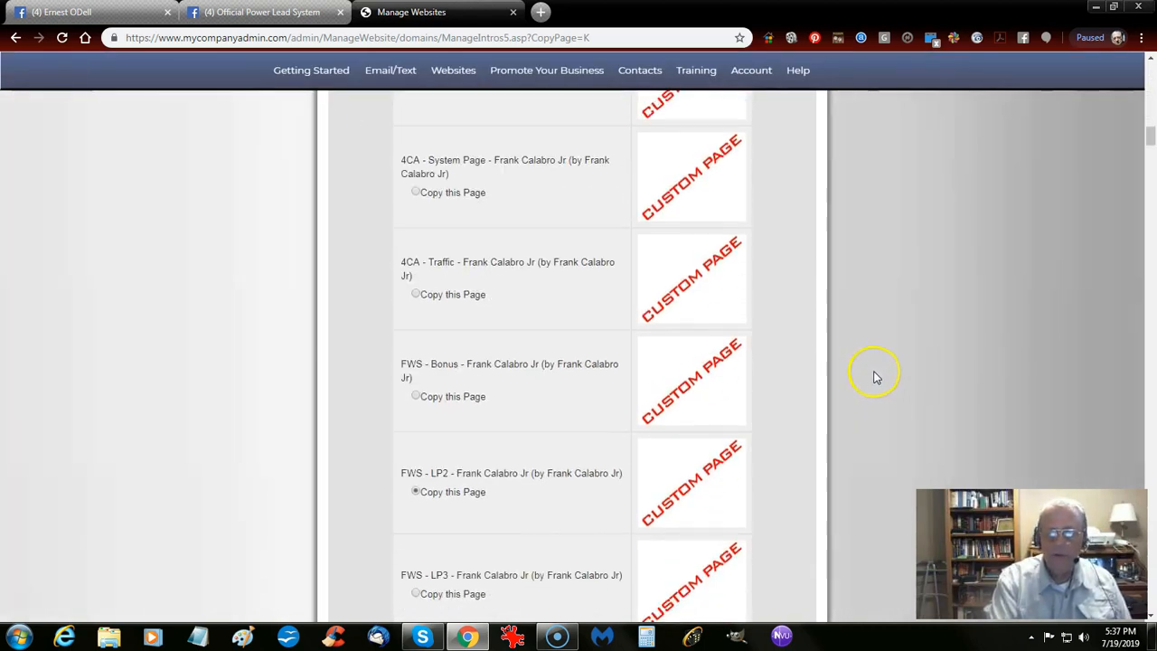
scroll(870, 384, "down", 15)
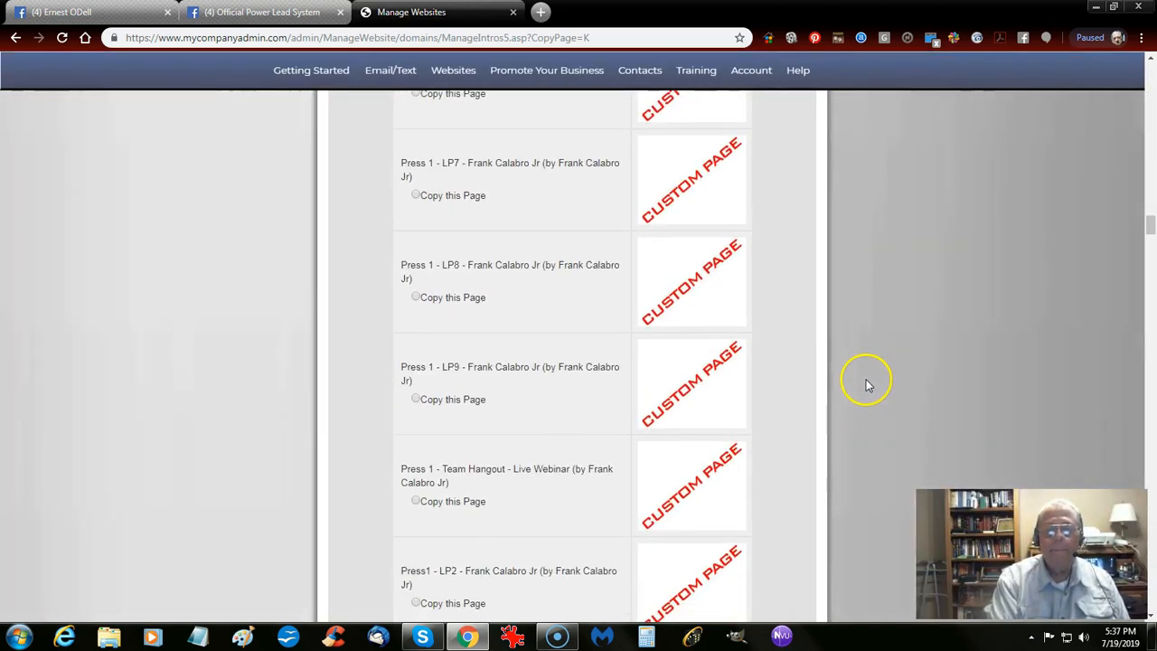
scroll(871, 385, "down", 15)
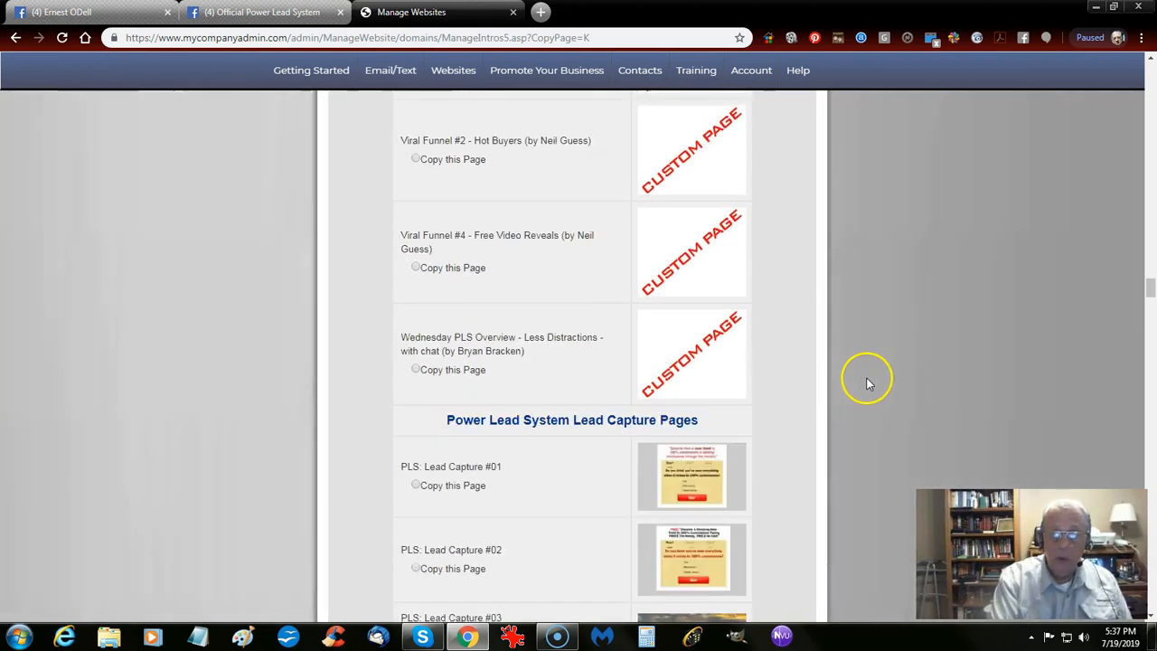
scroll(866, 379, "up", 2)
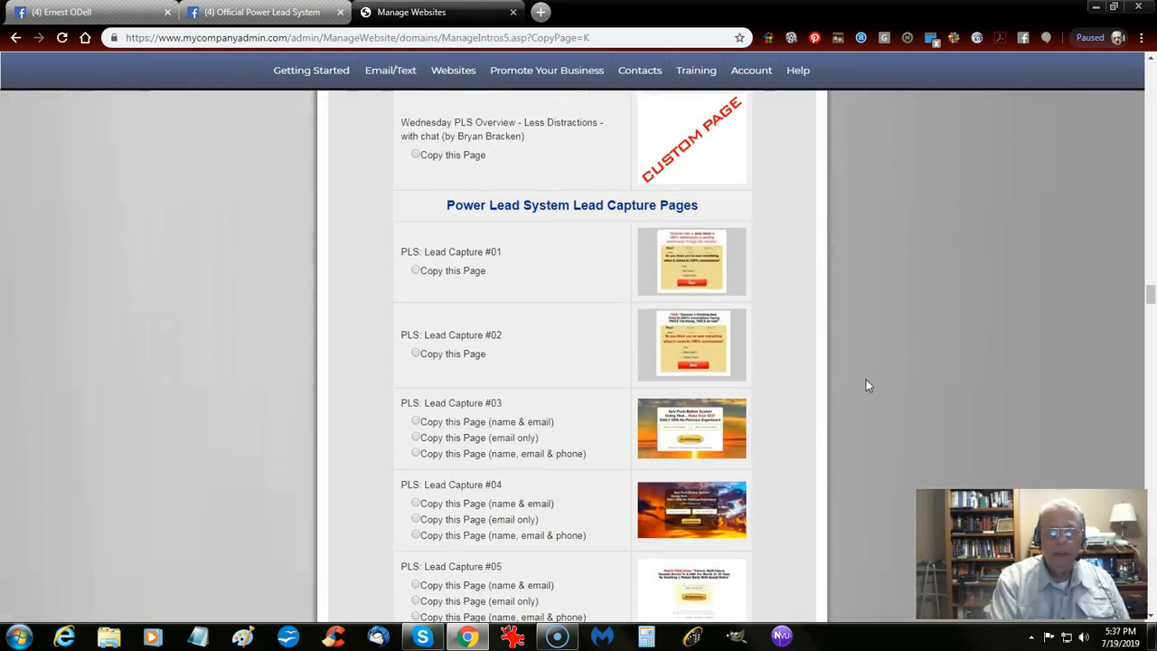
left_click(416, 422)
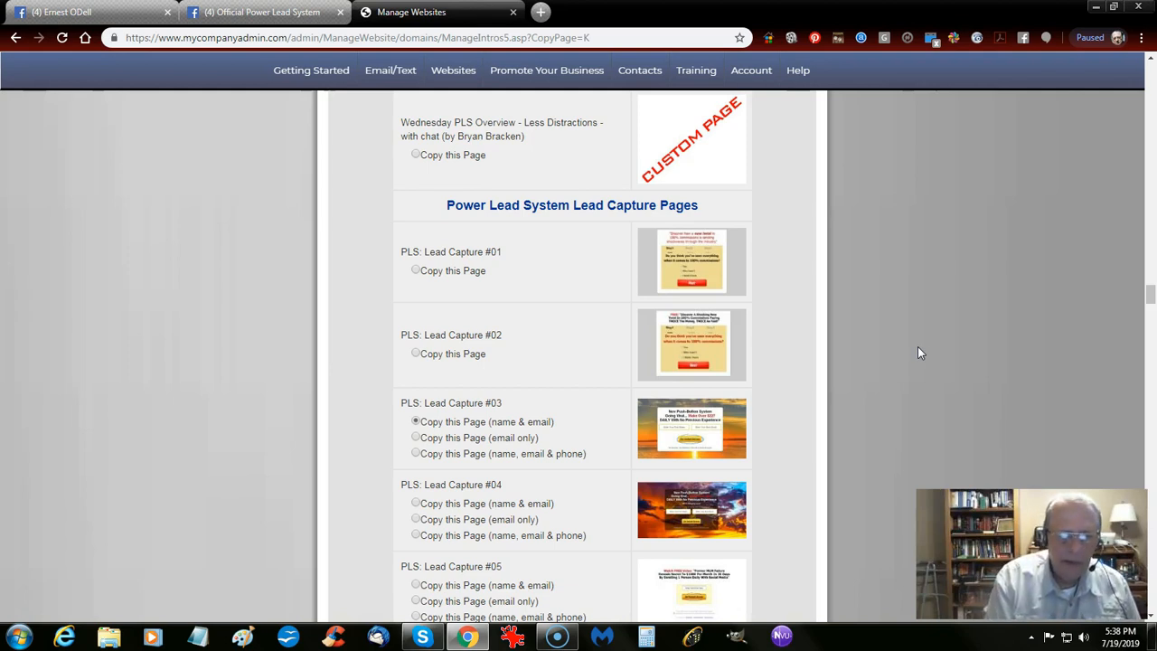
left_click_drag(490, 437, 555, 445)
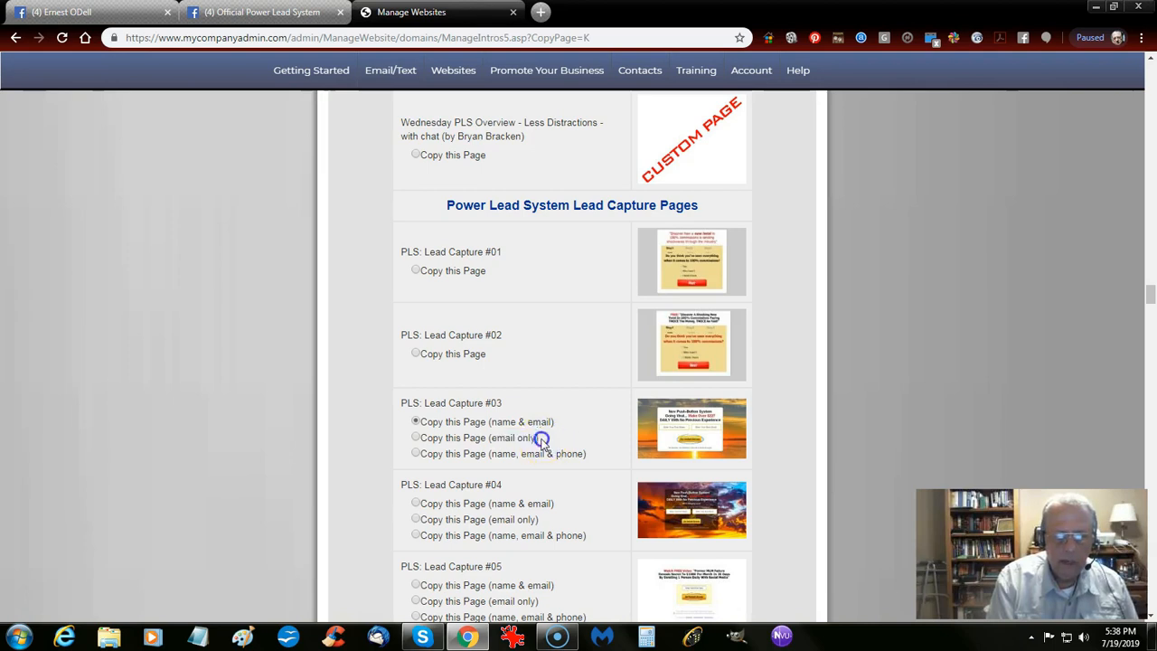
left_click_drag(464, 422, 562, 426)
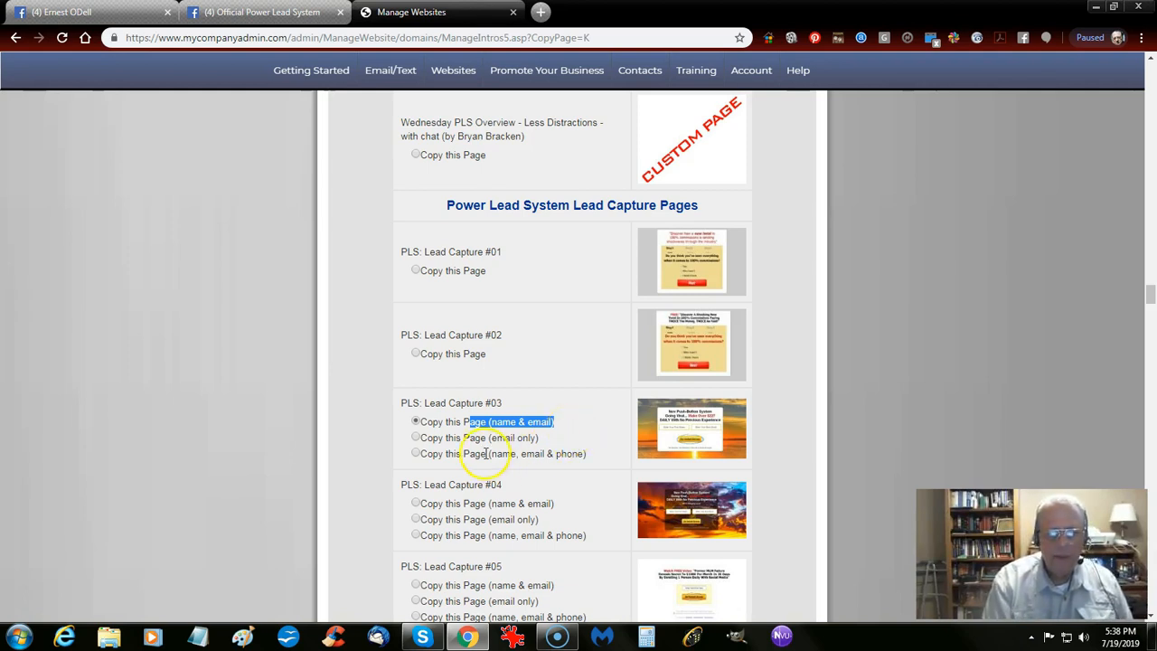
left_click_drag(486, 454, 594, 455)
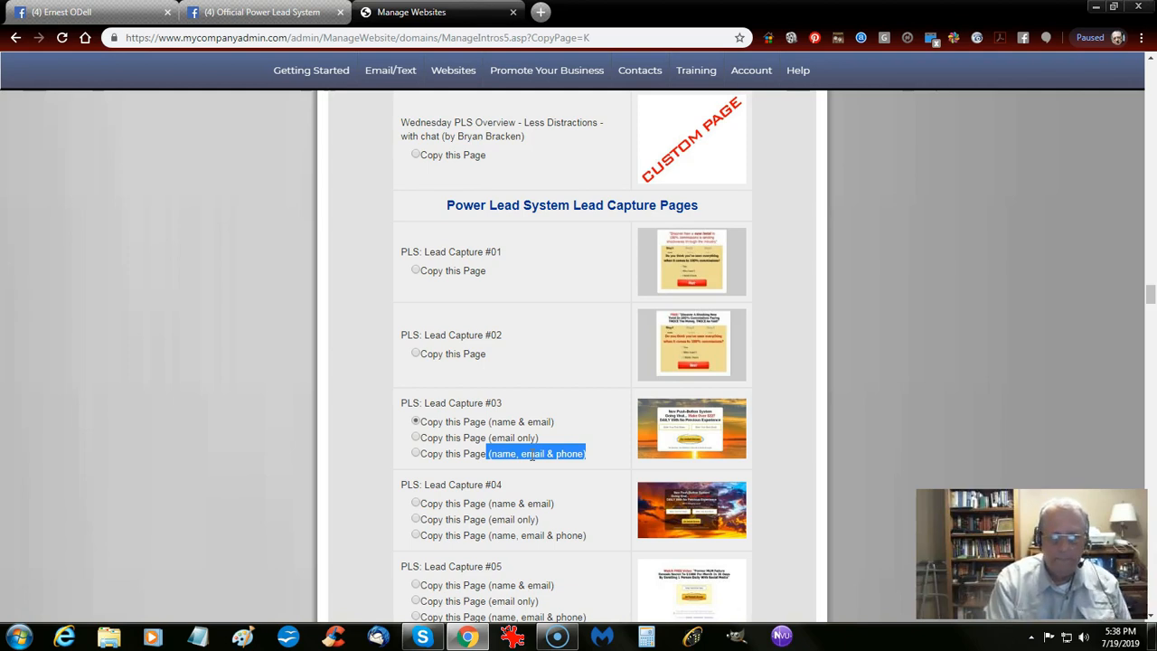
left_click(430, 421)
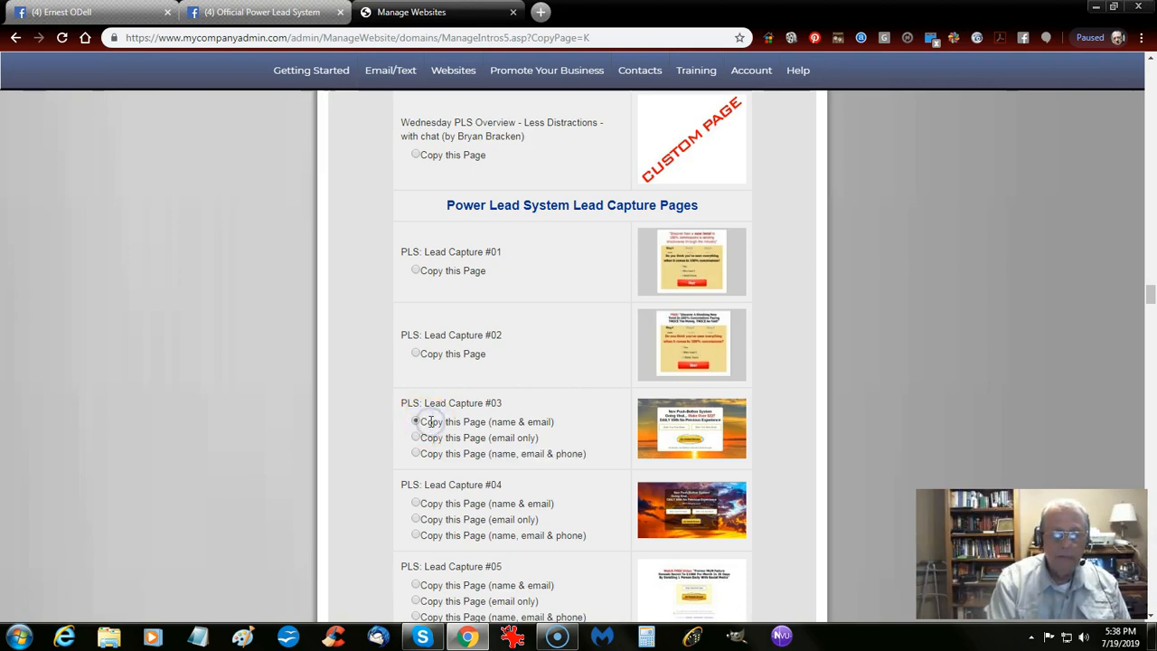
Step: Make a copy of the selected PLS: Lead Capture #03 page
scroll(275, 449, "down", 8)
scroll(275, 449, "down", 20)
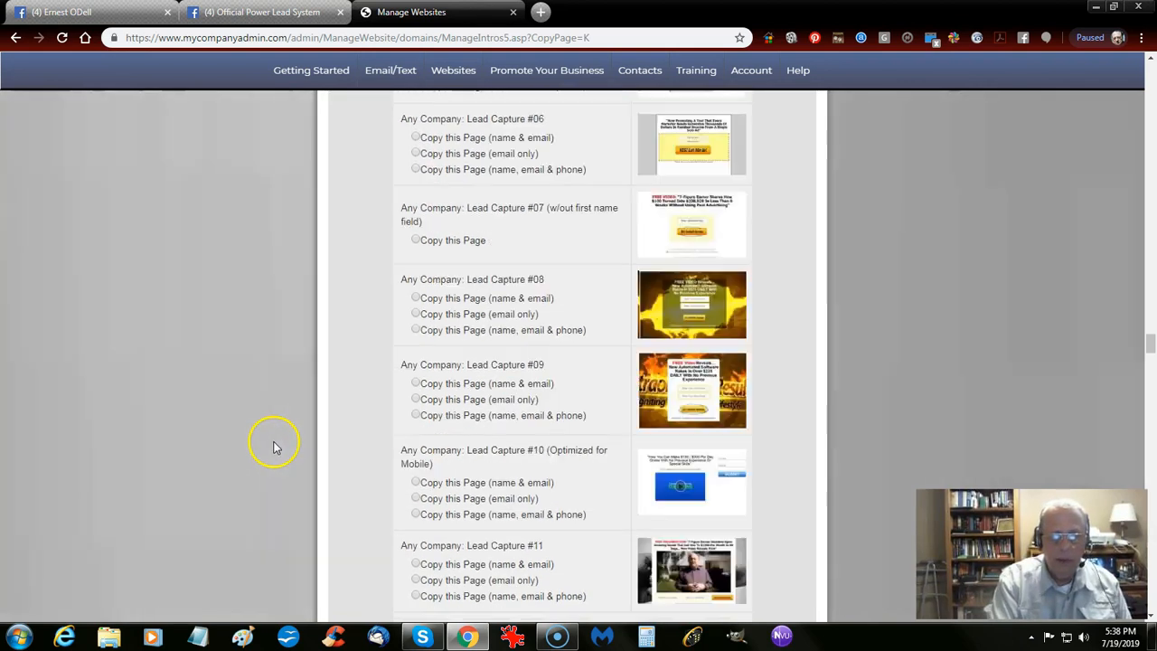
scroll(272, 476, "down", 20)
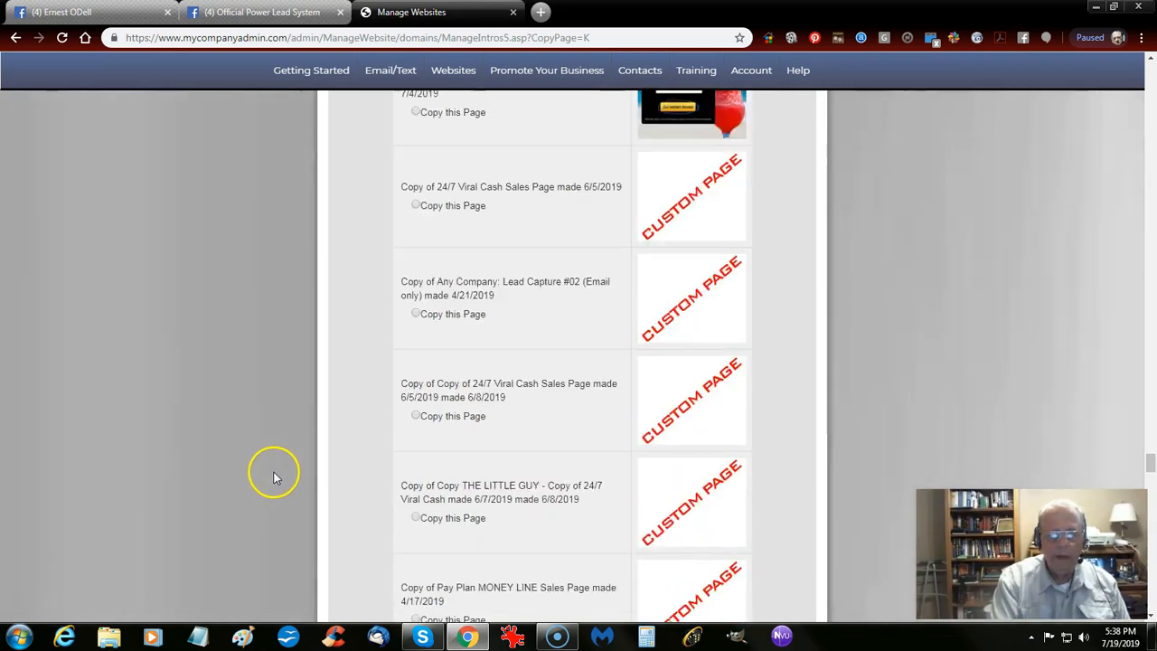
scroll(268, 485, "down", 20)
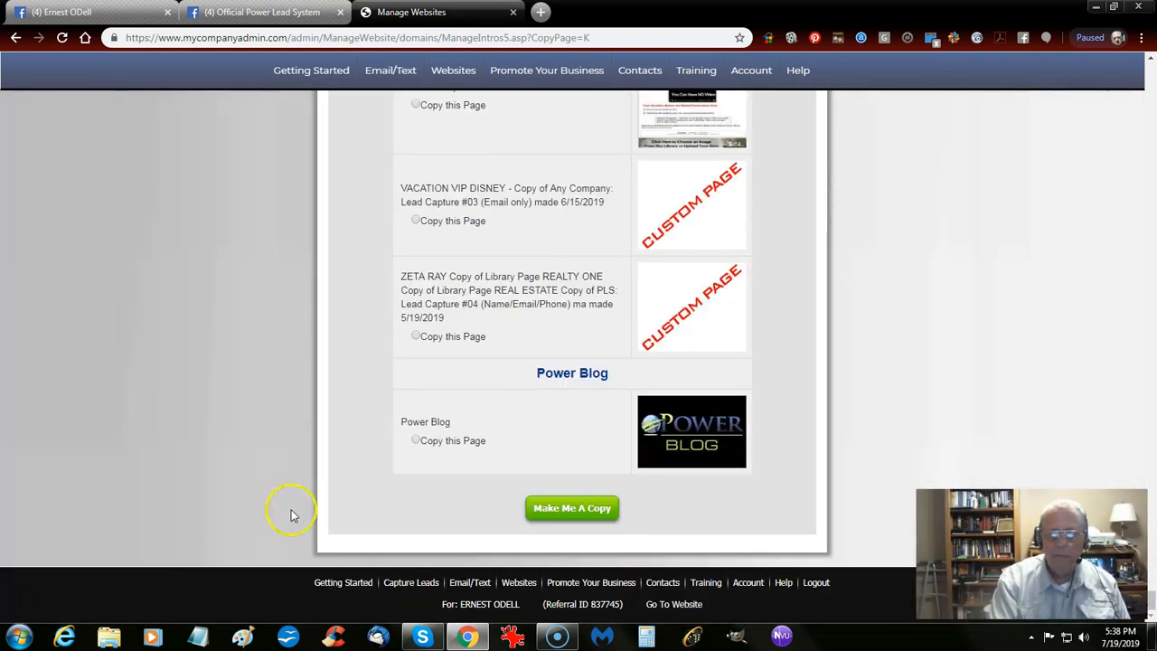
left_click(566, 508)
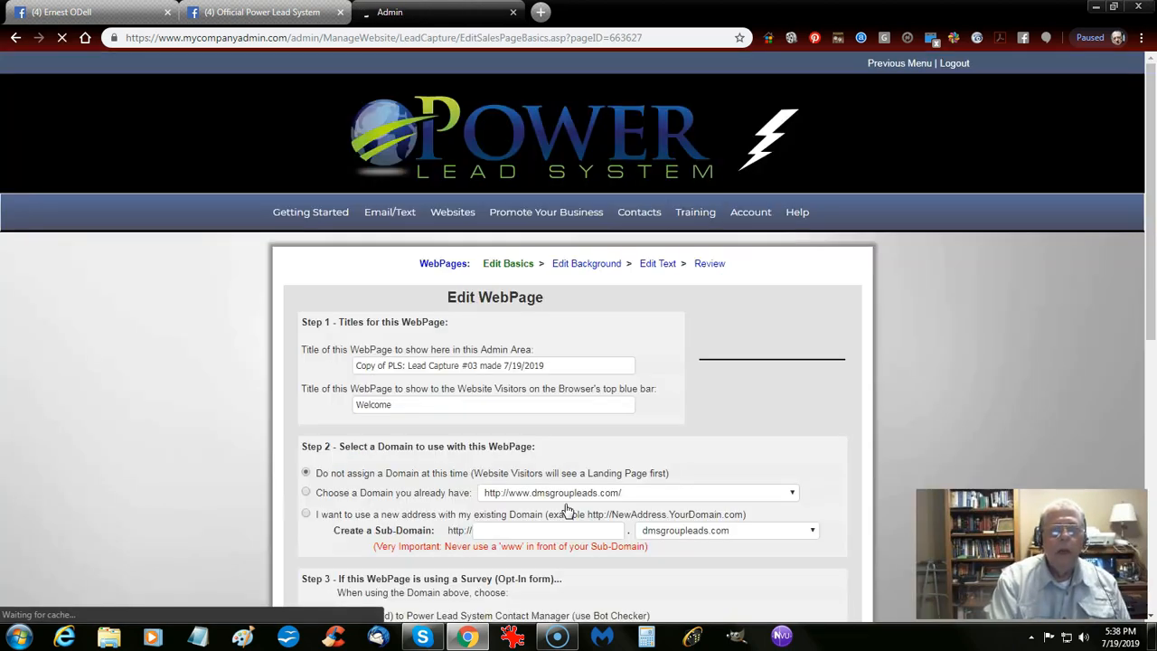
Step: In the copy's admin-area title, replace "Copy of PLS: Lead Capture #03" with "COPY OF LEAD CAPTURE PAGE #03", keeping the date part
left_click(560, 363)
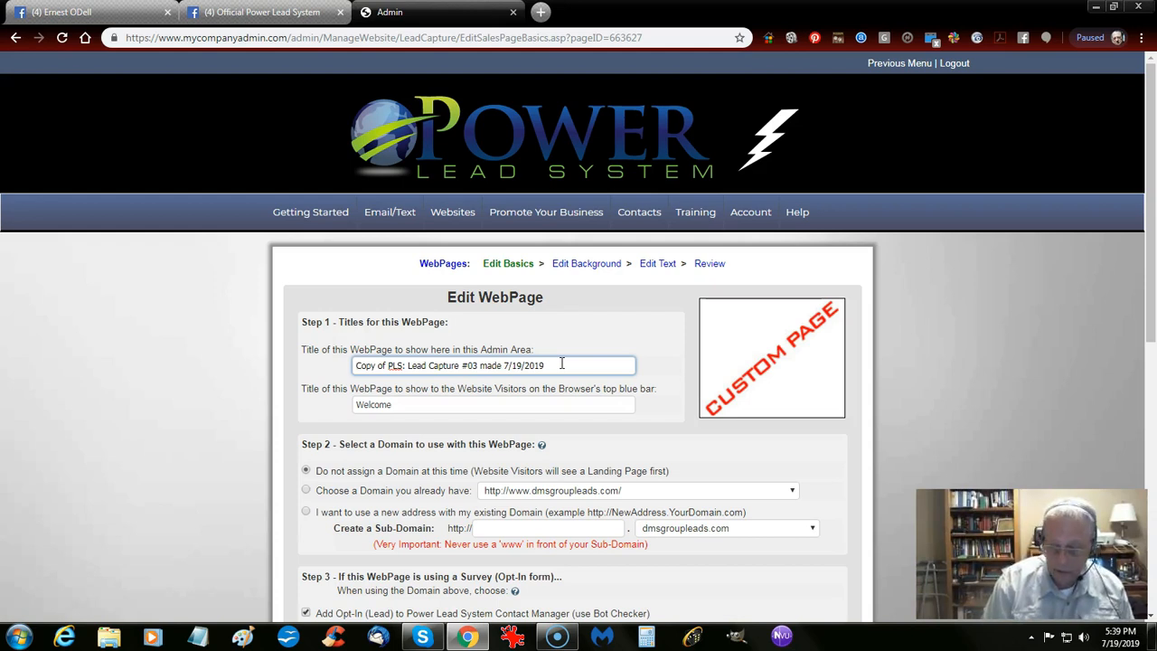
type("COPY")
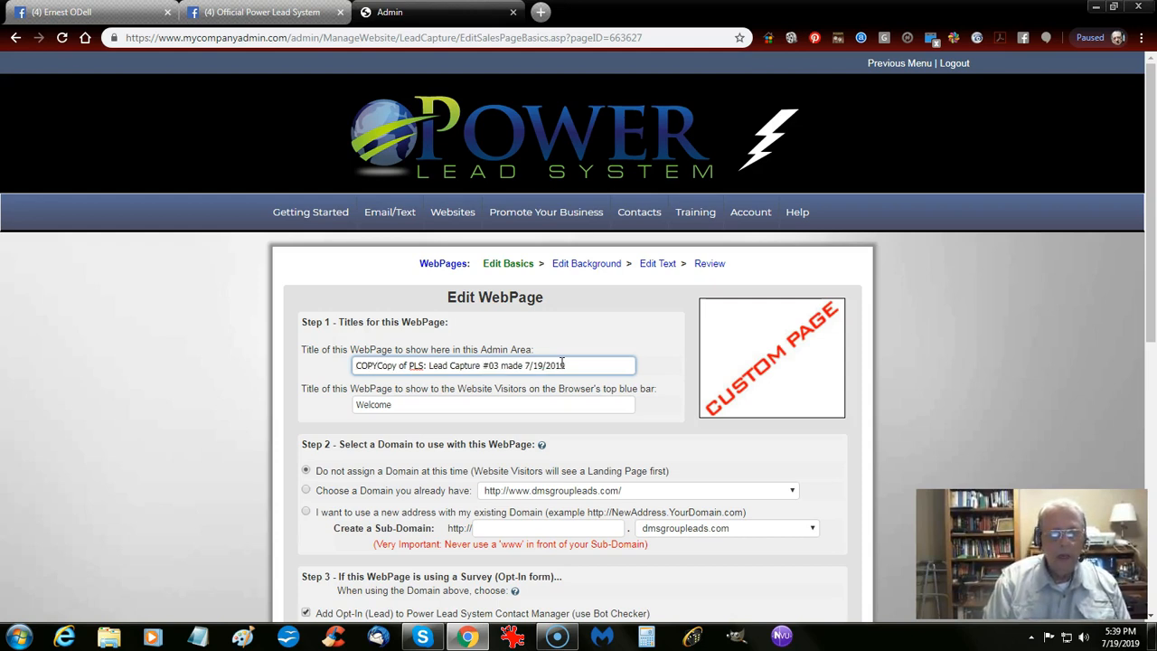
type(" OF LEAD")
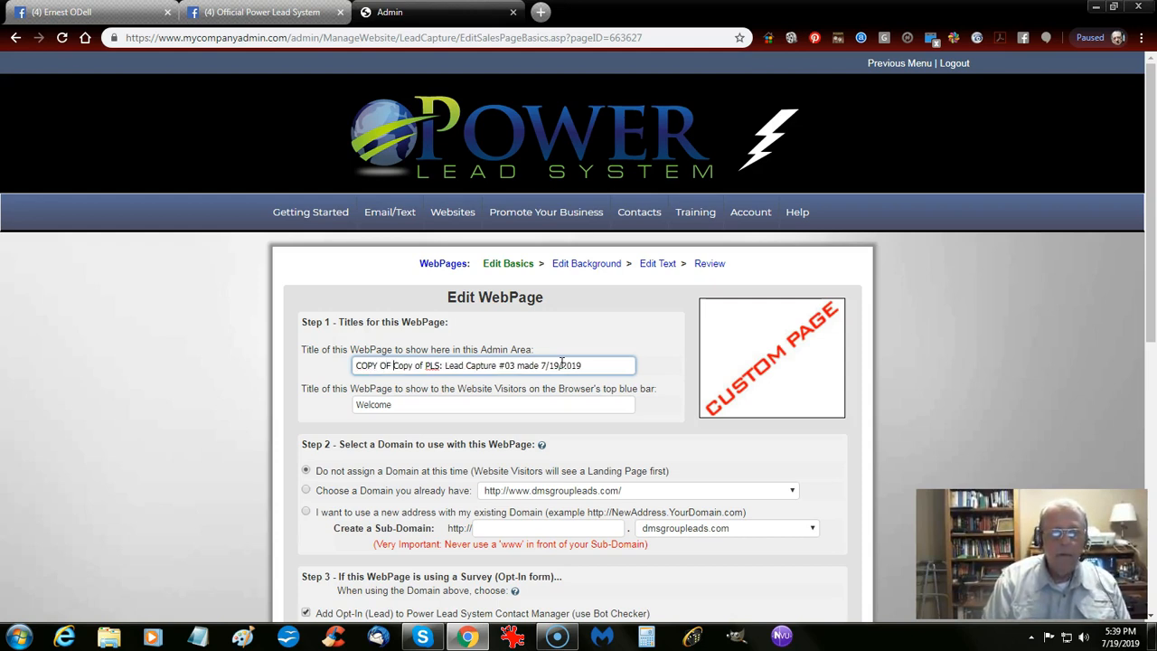
type(" CAPT")
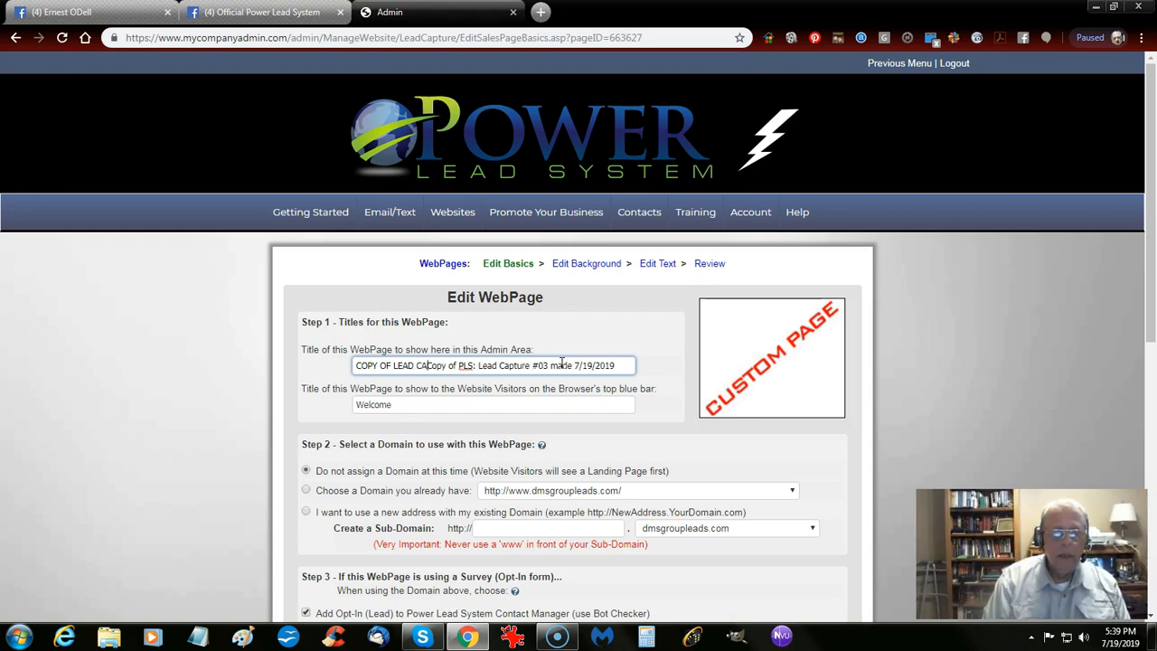
type("URE PAGE ")
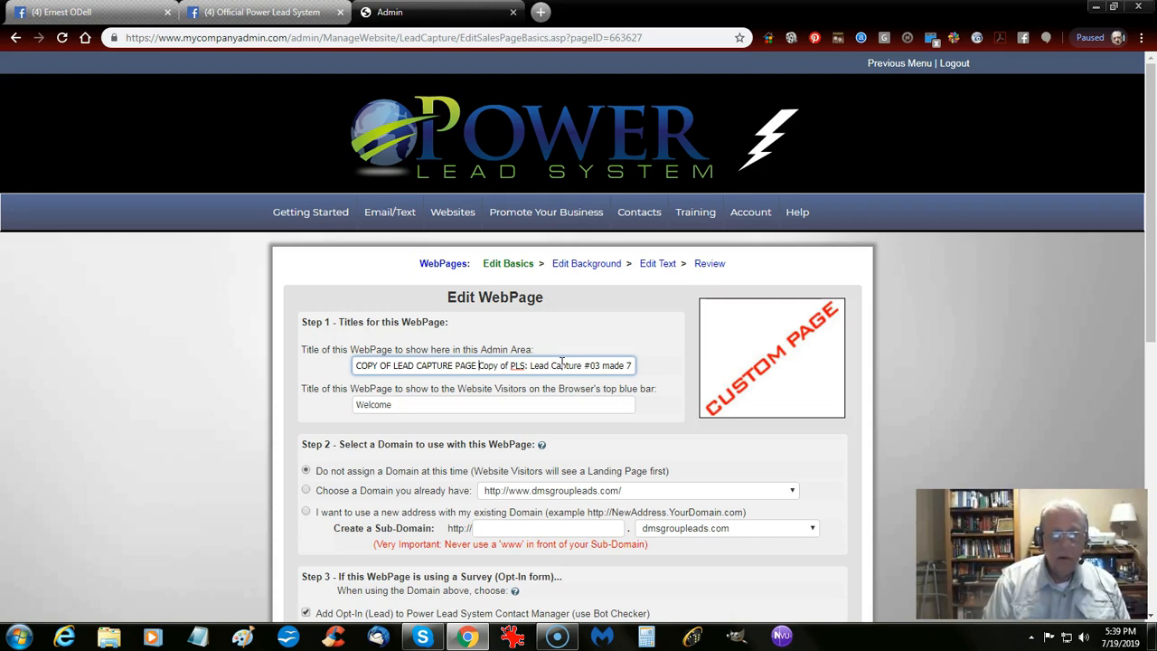
type("#0")
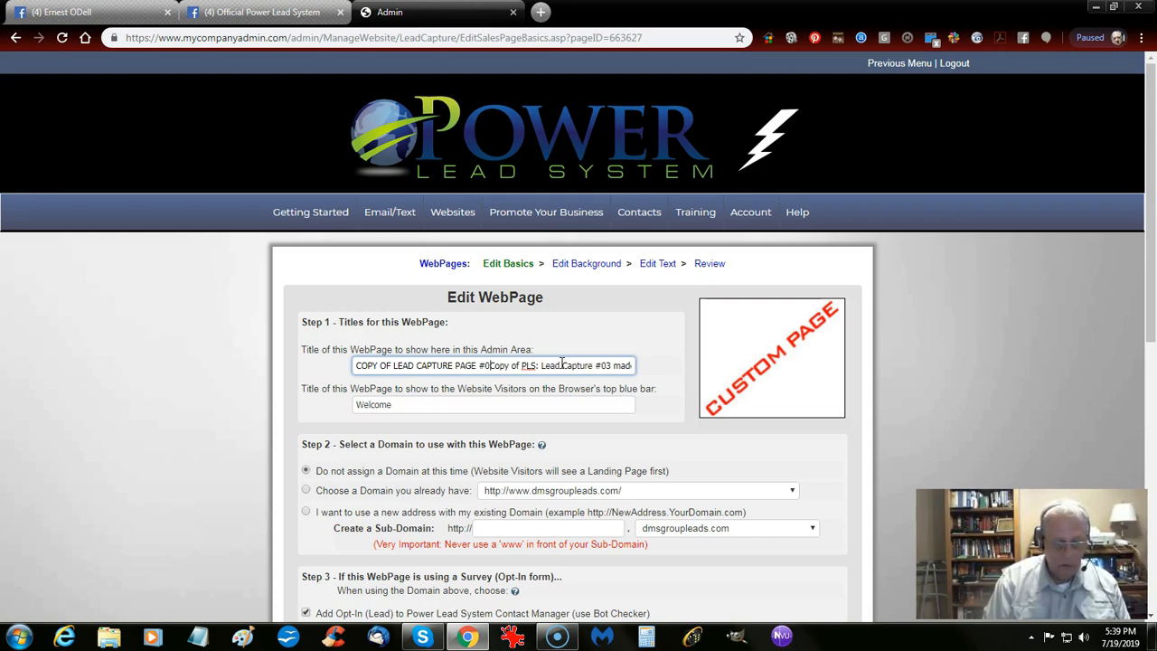
type("3")
key("Delete")
key("Delete")
key("Delete")
key("Delete")
key("Delete")
key("Delete")
key("Delete")
key("Delete")
key("Delete")
key("Delete")
key("Delete")
key("Delete")
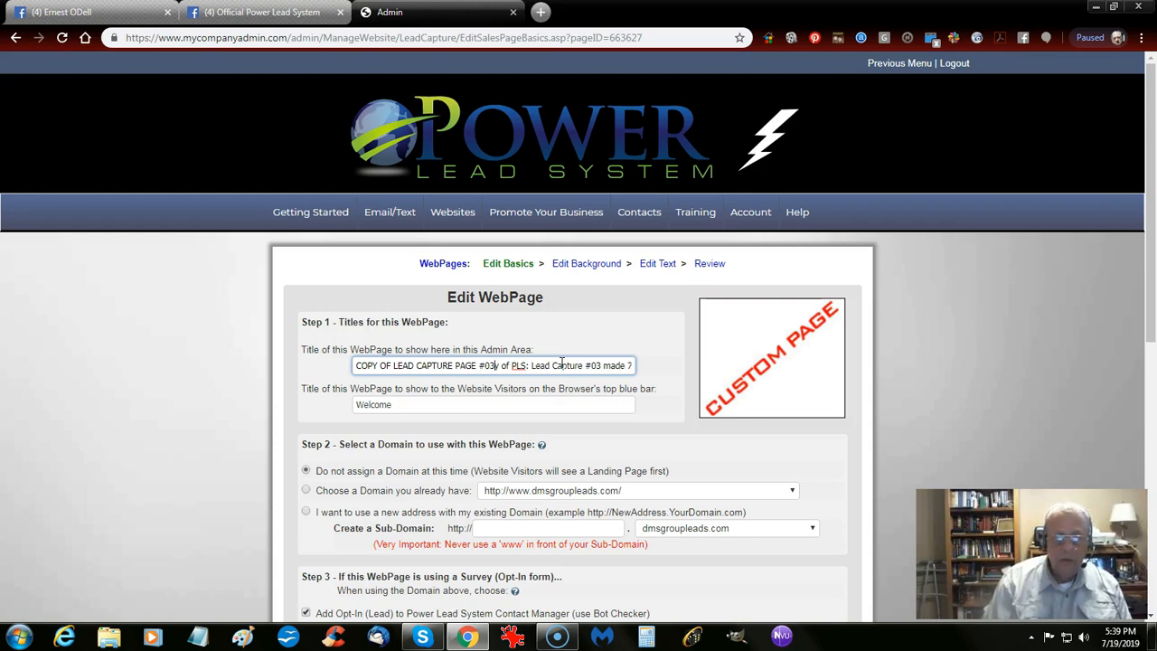
key("Delete")
key("Delete")
key("Delete")
key("Delete")
key("Delete")
key("Delete")
key("Delete")
key("Delete")
key("Delete")
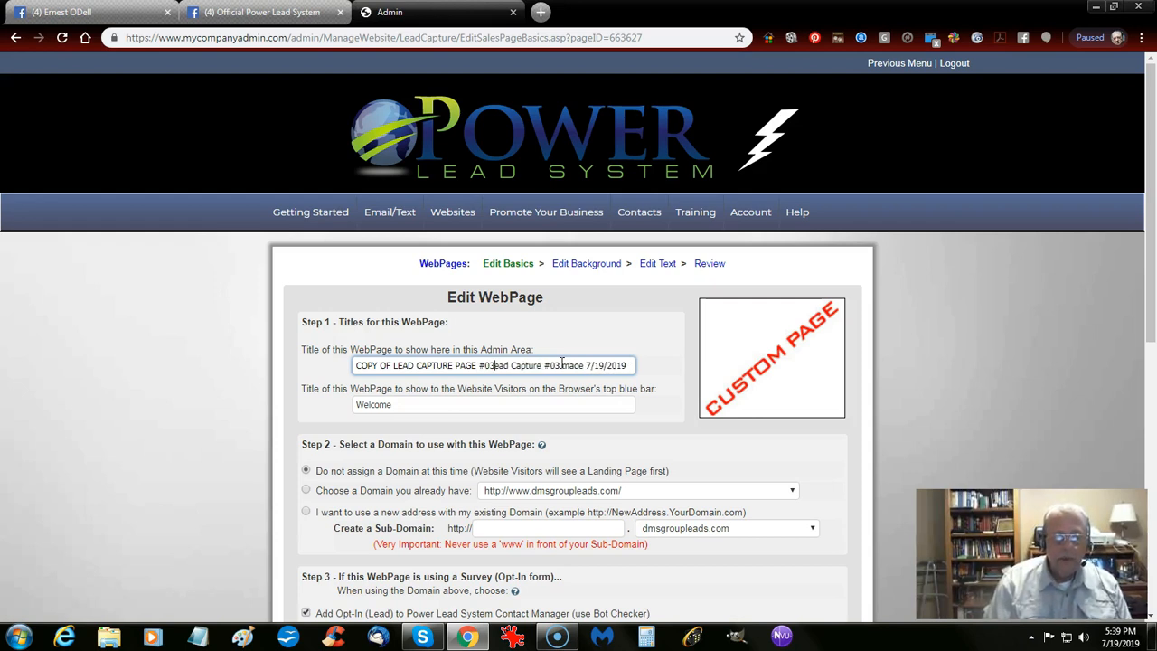
key("Delete")
key("Delete")
key("Delete")
key("Delete")
key("Delete")
key("Delete")
key("Delete")
key("Delete")
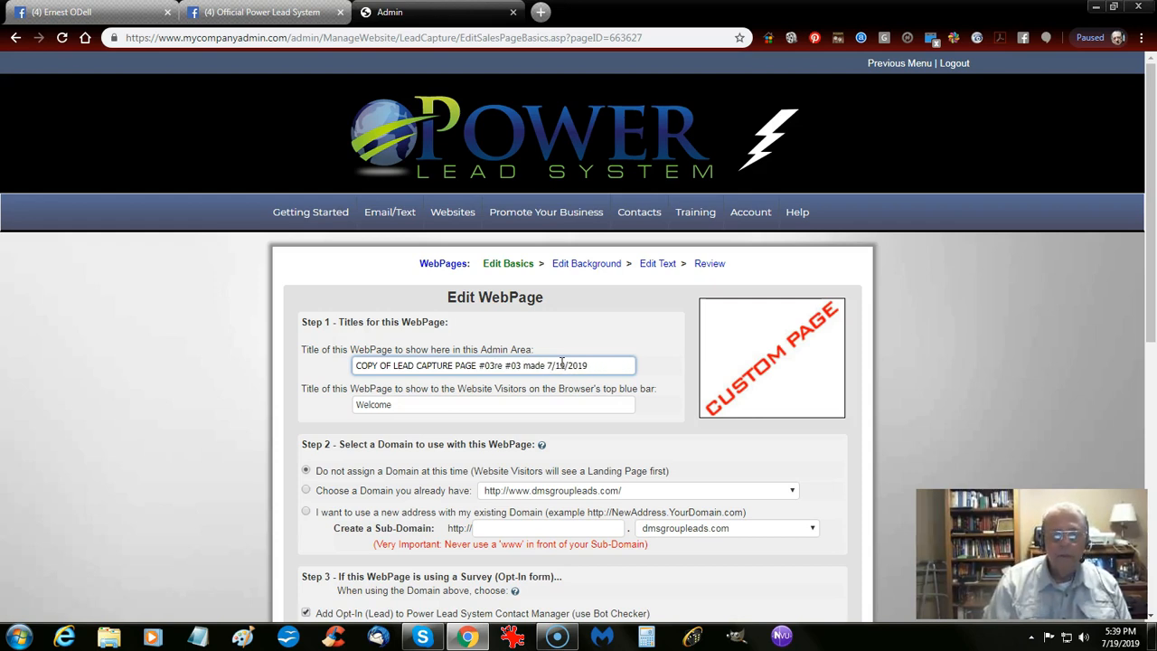
key("Delete")
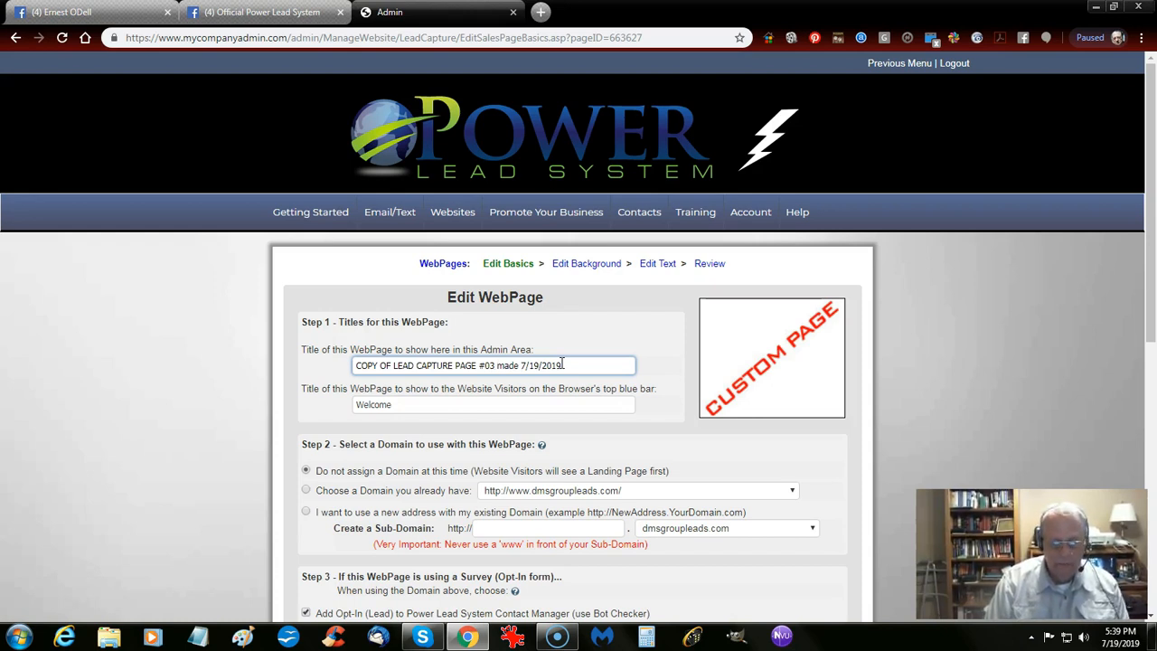
Step: Replace "made" with "MADE ON" before the date 7/19/2019 in the admin-area title
key("ctrl+shift+Left")
type("MA")
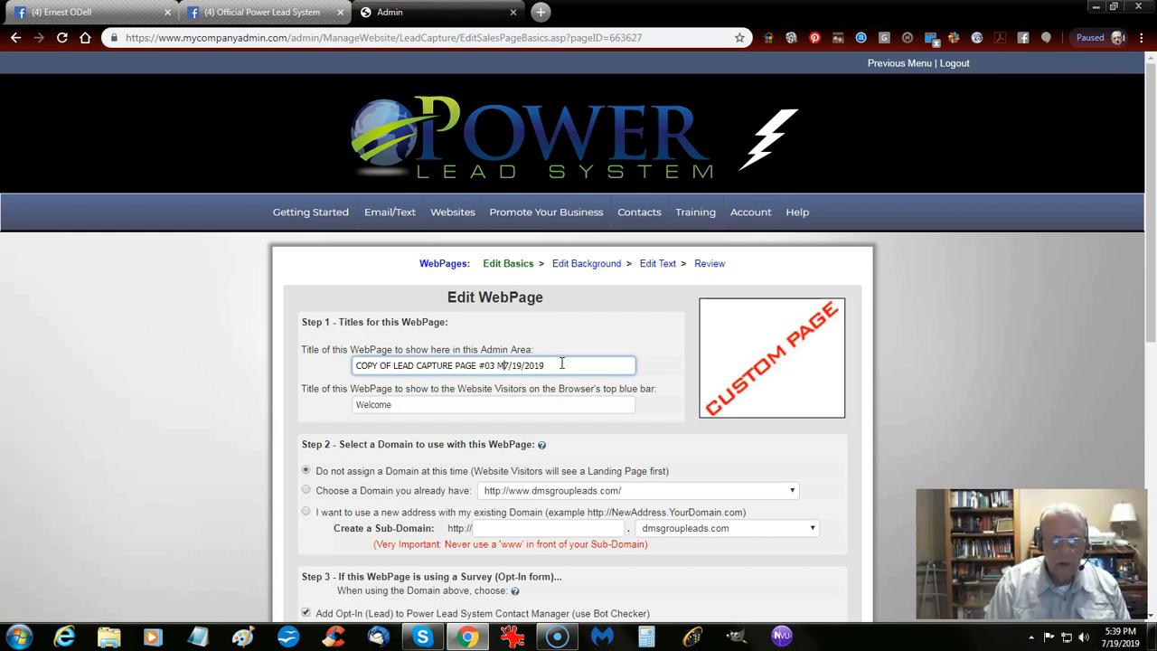
type("DE ON")
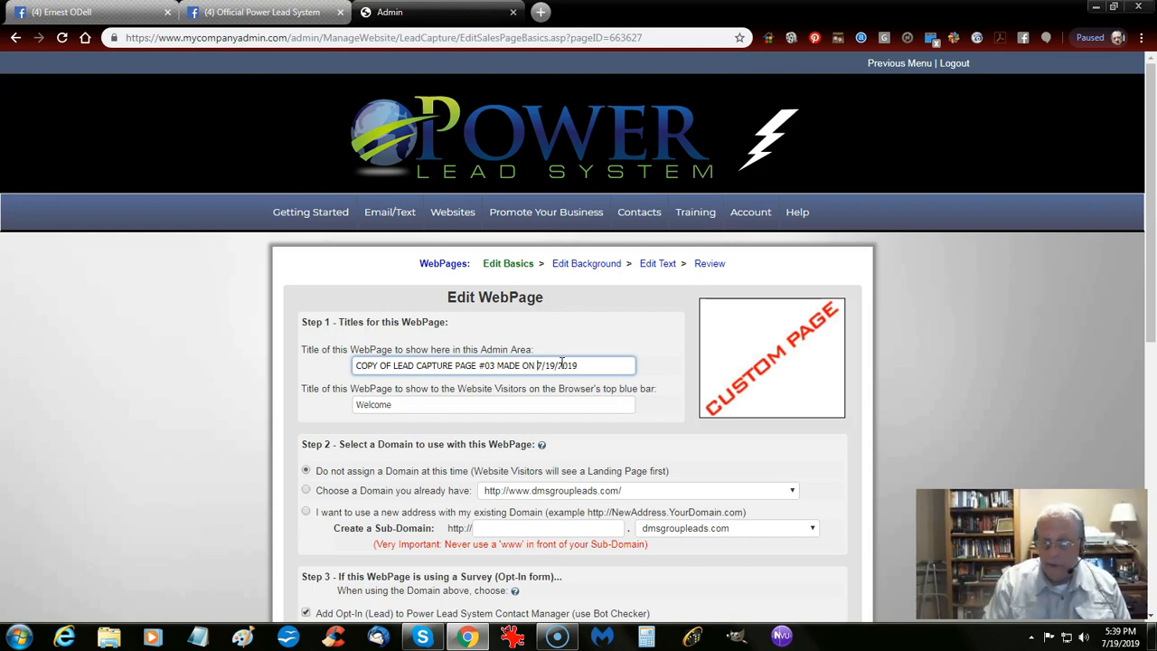
left_click(472, 407)
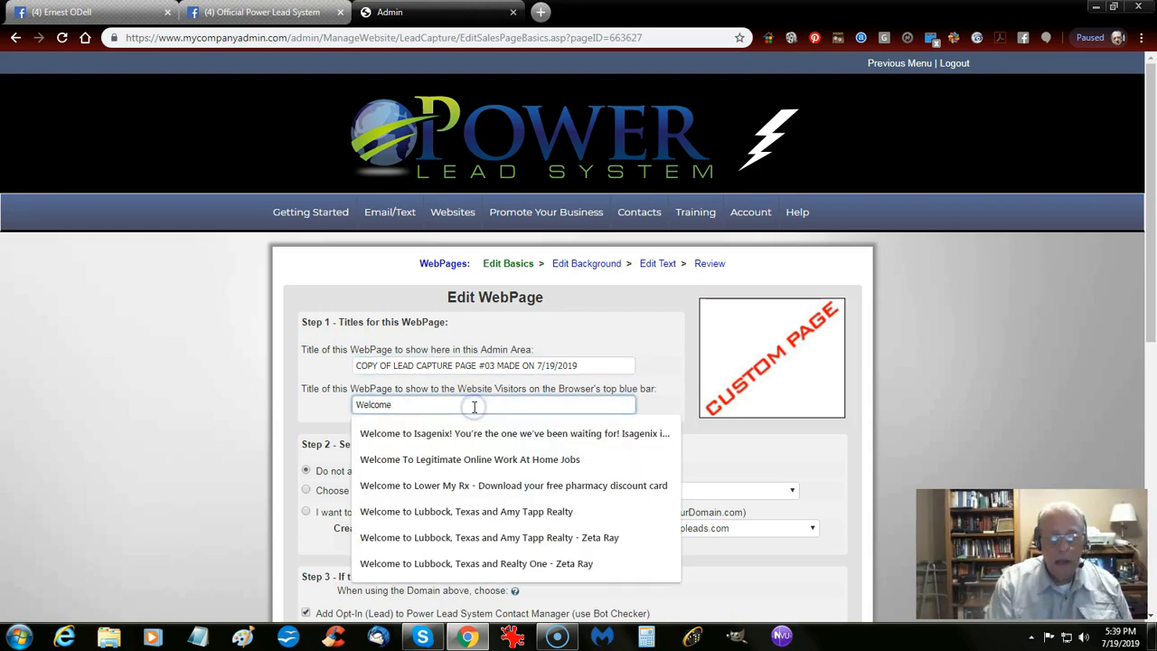
double_click(474, 407)
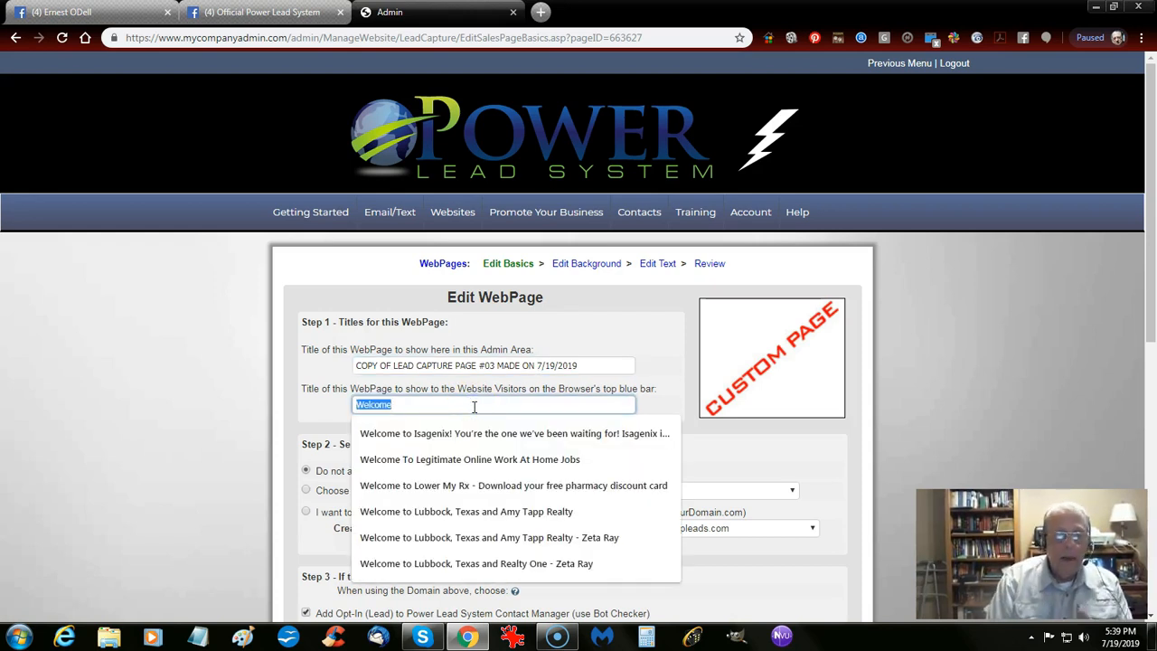
left_click(384, 362)
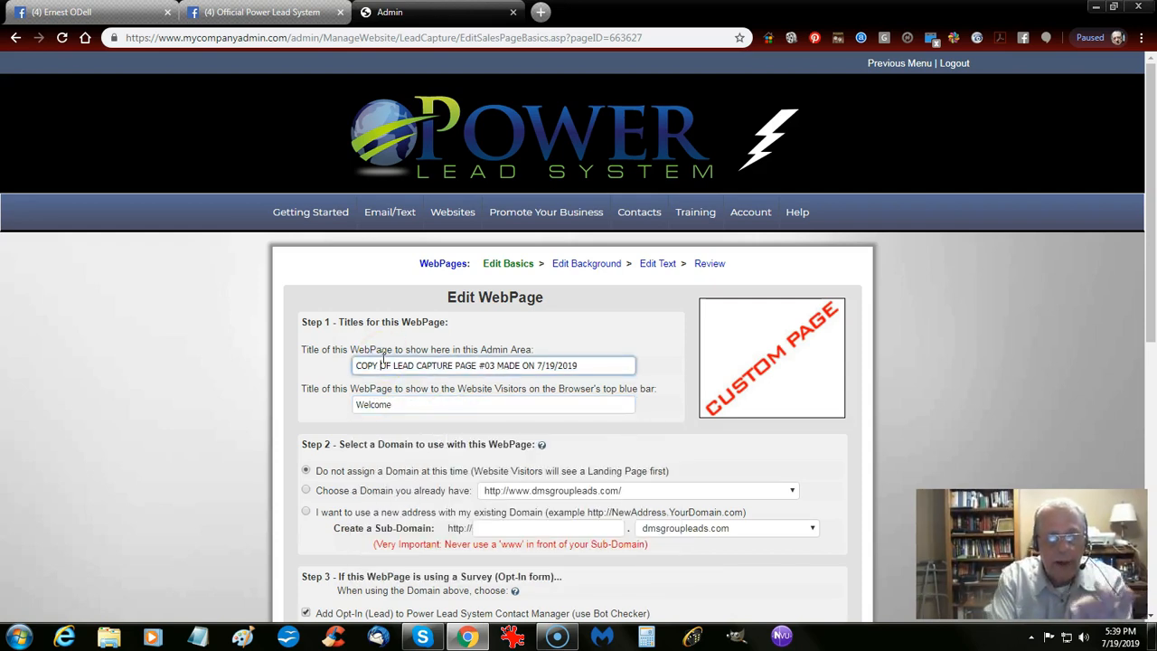
Step: Open the My Webpages list in a new browser tab and switch to that tab
mouse_move(436, 210)
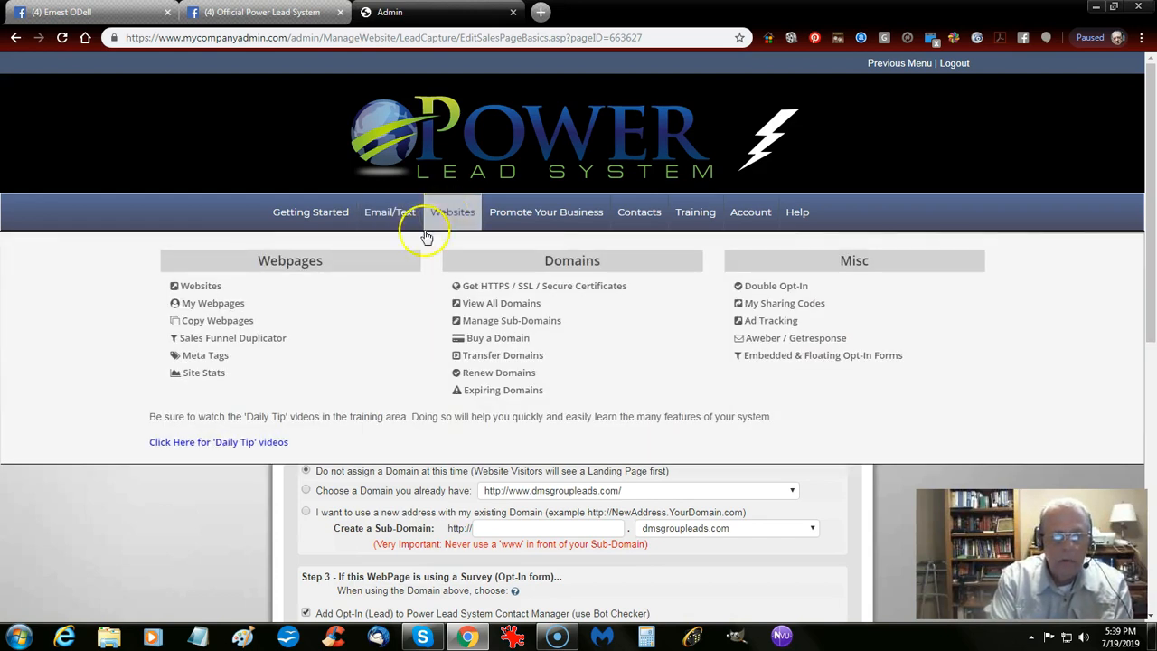
right_click(228, 307)
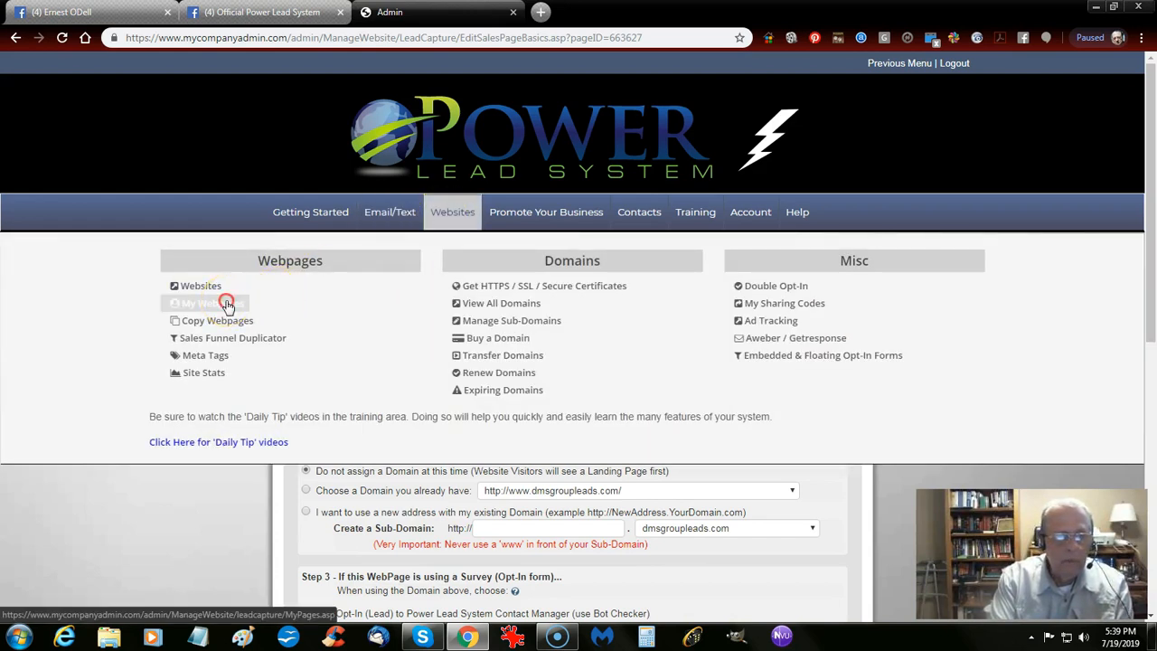
left_click(245, 317)
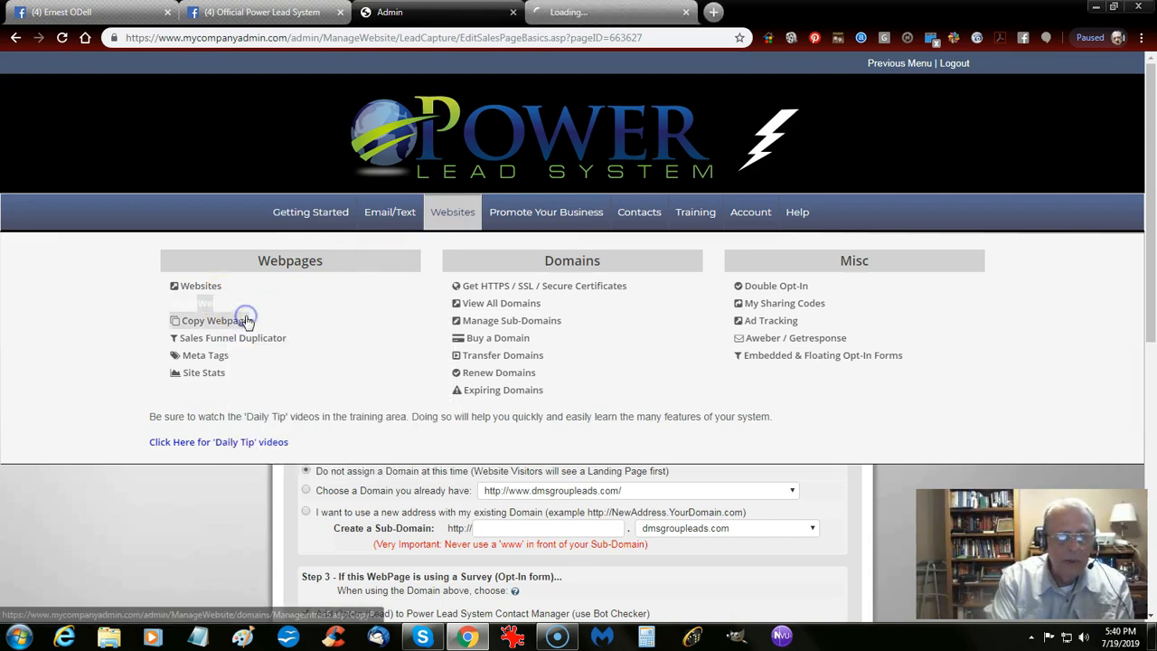
left_click(616, 14)
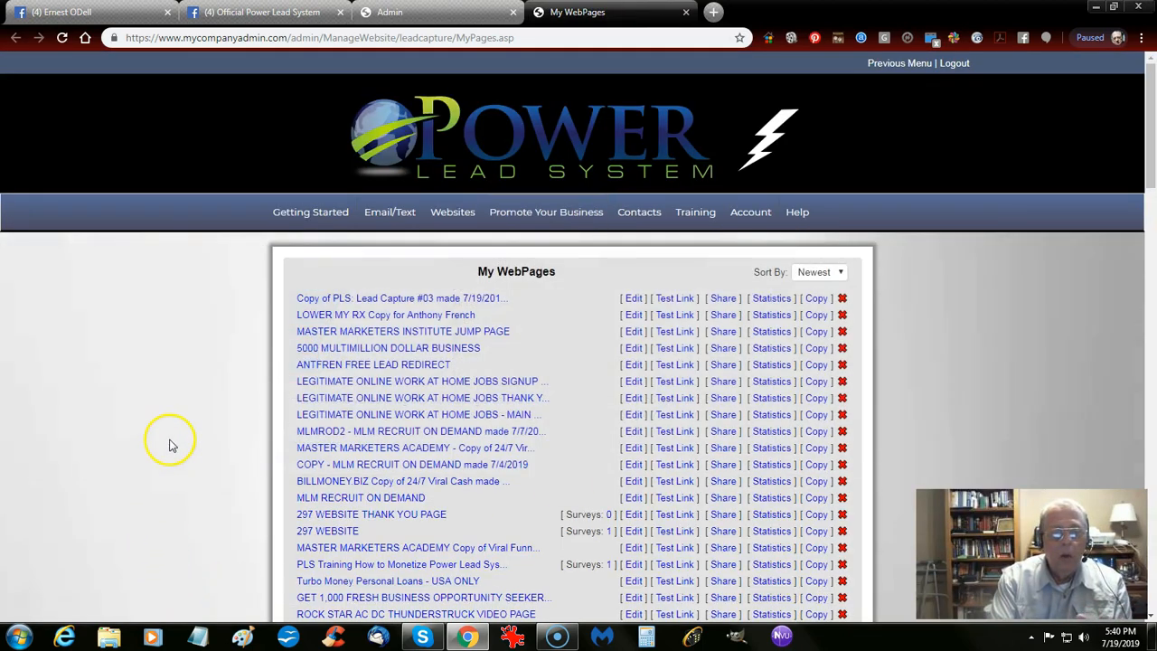
Step: Compare the new copy's entry in the My WebPages list with its admin-area title on the Edit WebPage tab
left_click(351, 302)
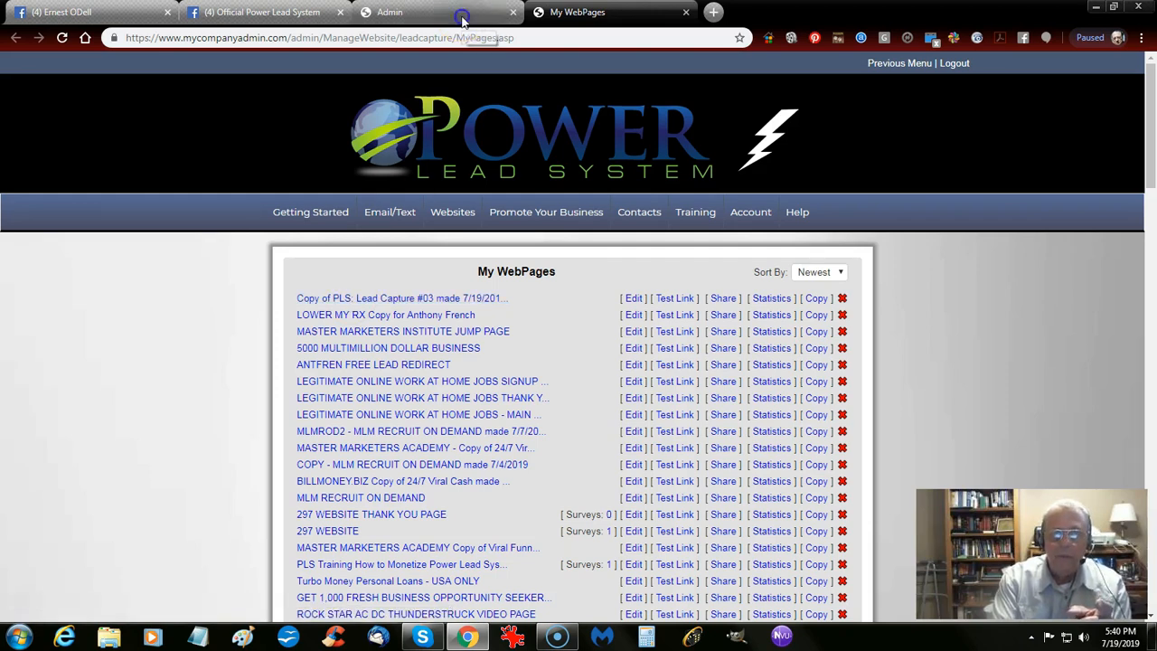
left_click(461, 14)
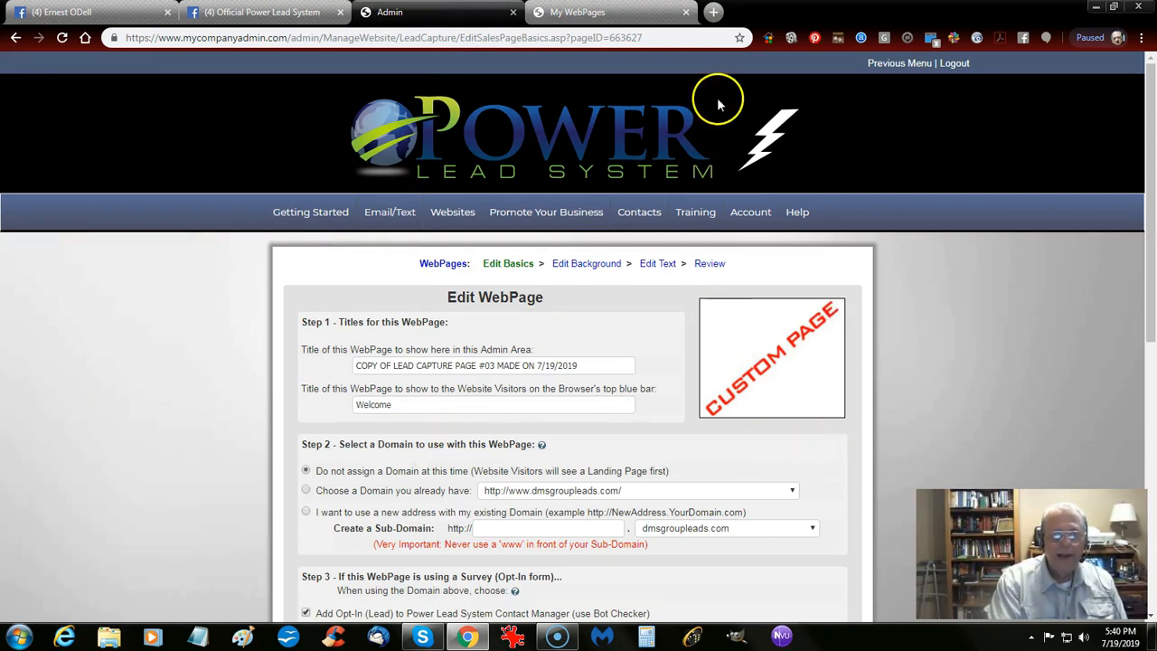
left_click(622, 11)
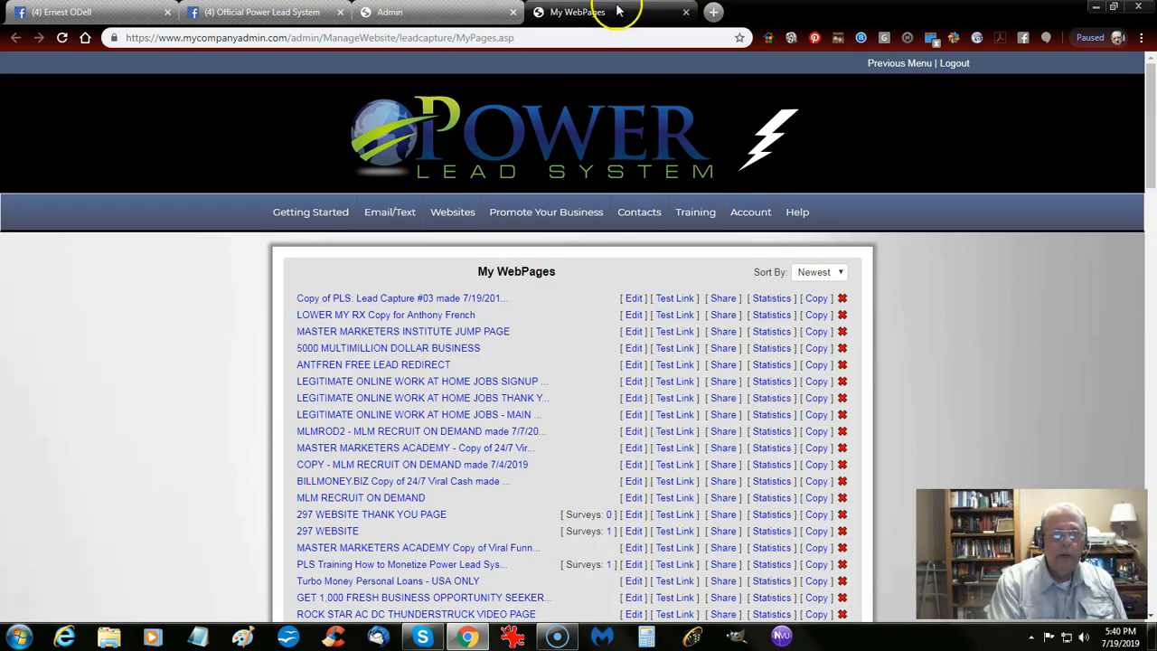
Step: Return to the Edit WebPage tab and select the text "Welcome" in the title shown to website visitors
left_click(448, 13)
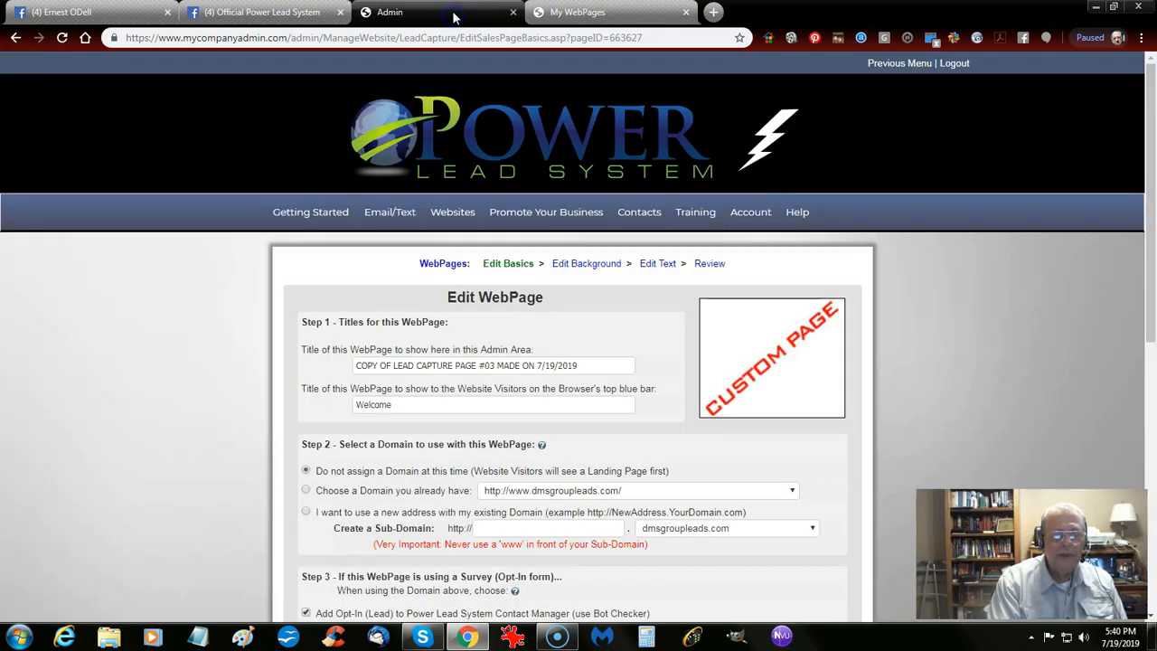
left_click(409, 405)
left_click(409, 405)
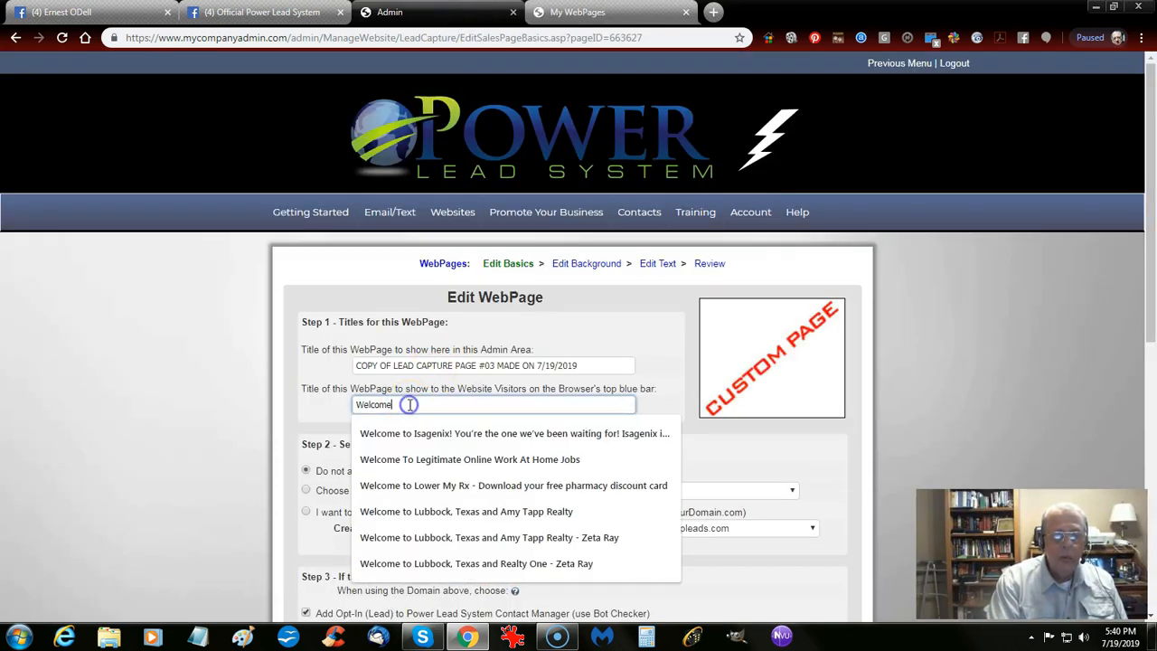
left_click_drag(410, 405, 255, 406)
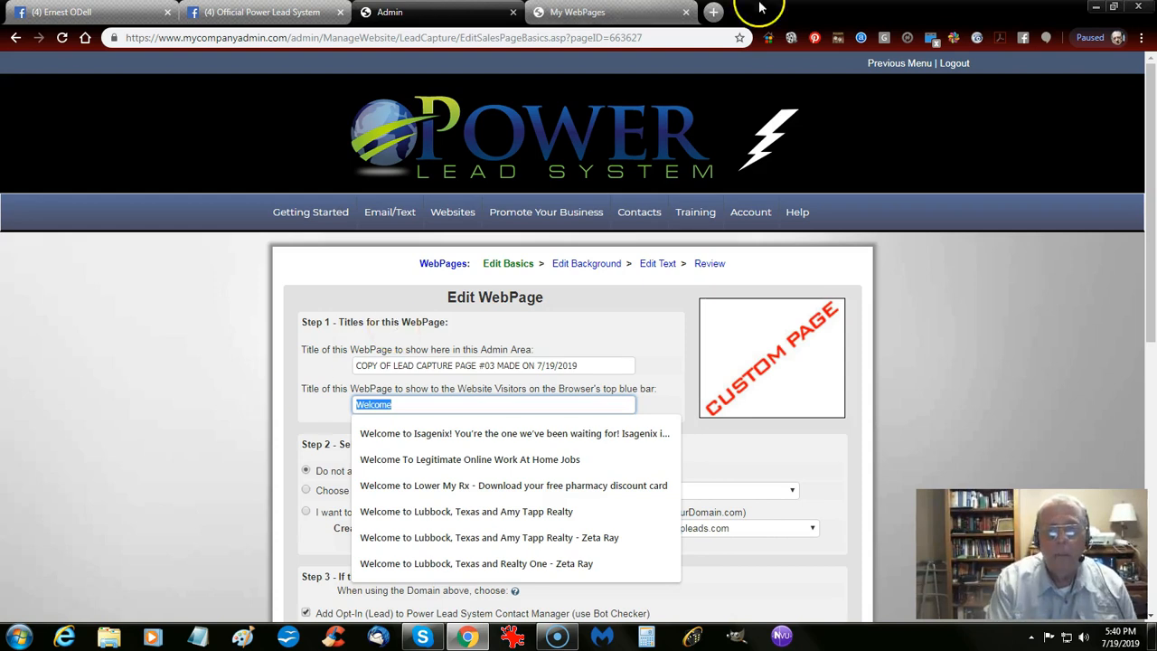
Step: Open mastermarketersinstitute.com in a new browser tab and view its visitor-facing title
left_click(714, 12)
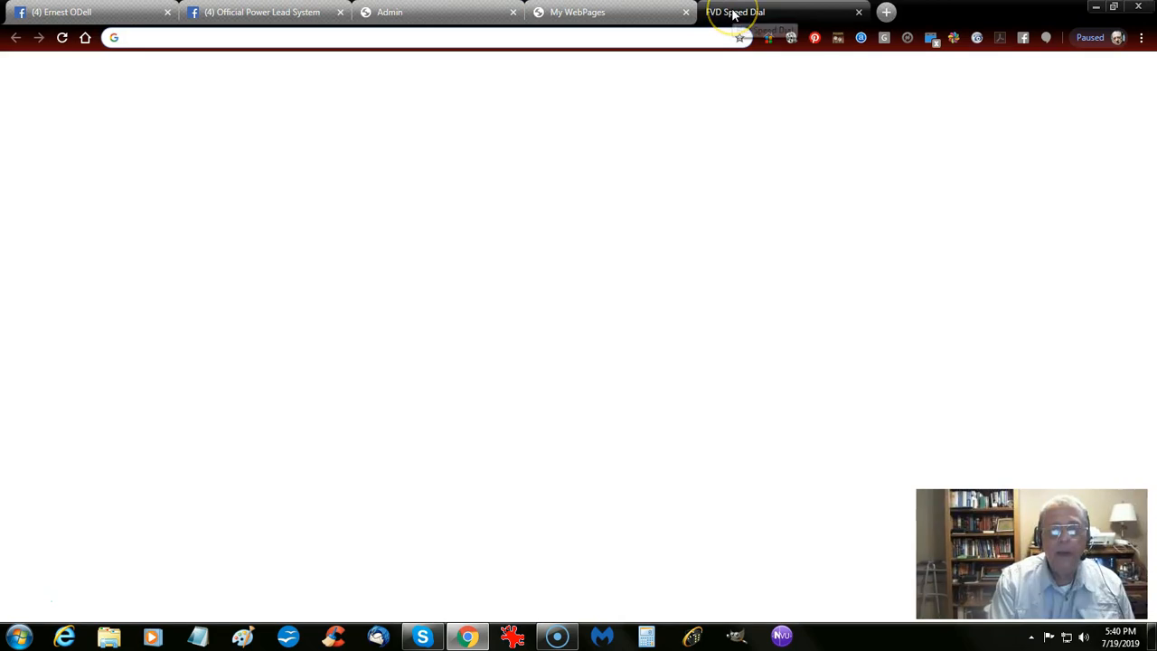
left_click(669, 37)
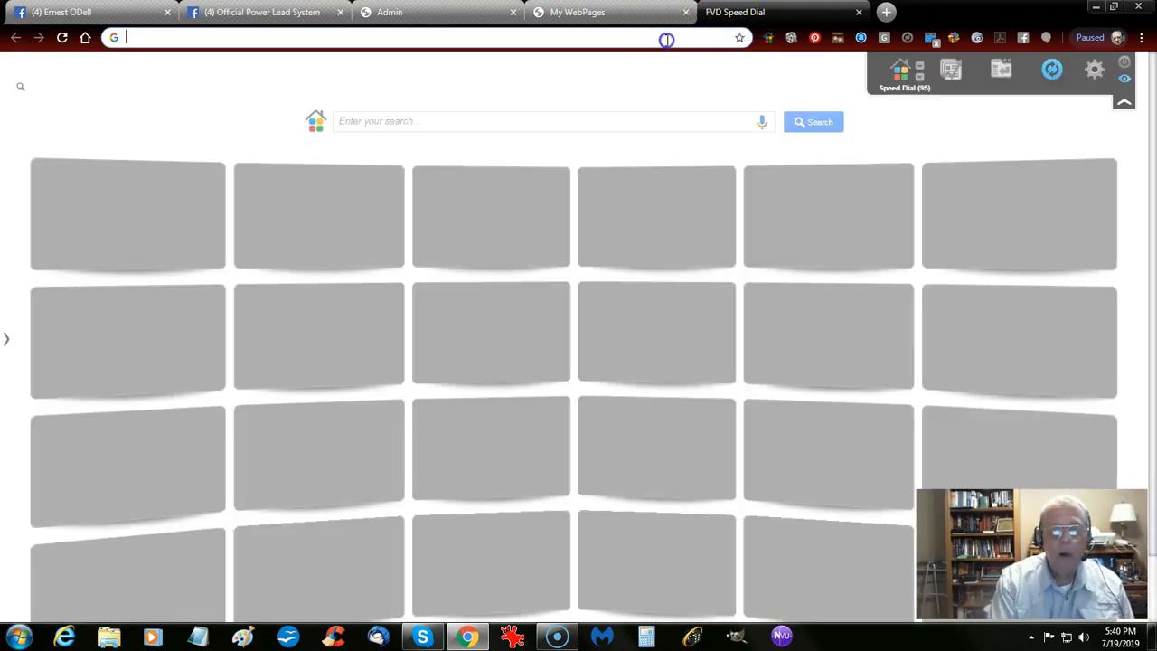
type("mastermarketersinstitute.com")
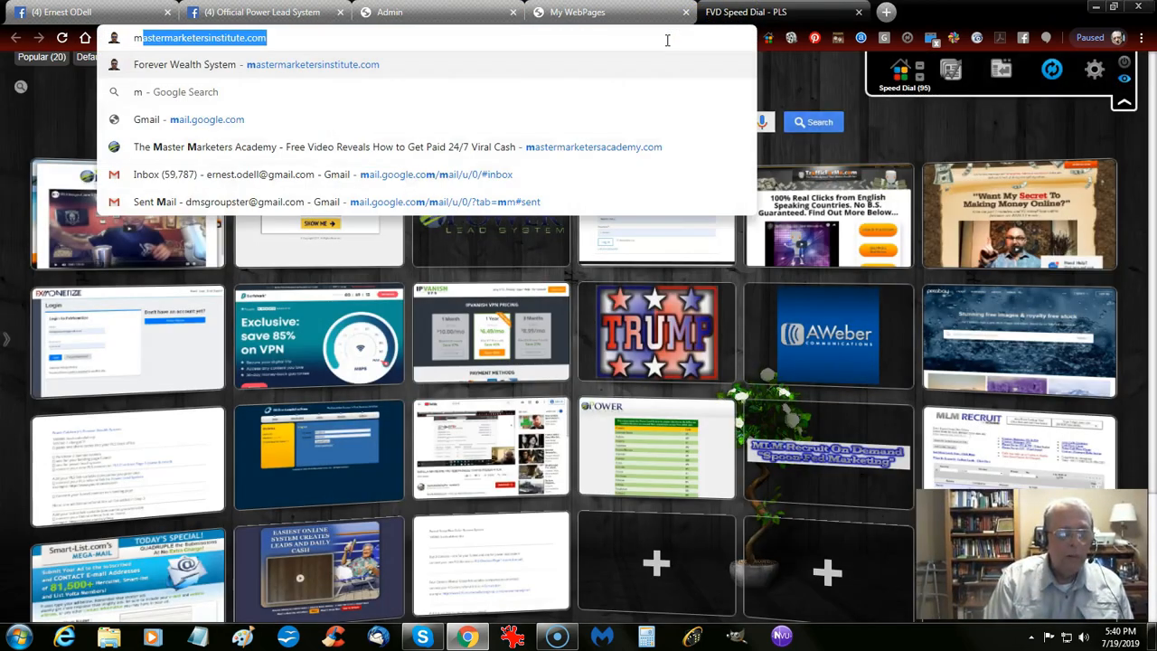
key("Return")
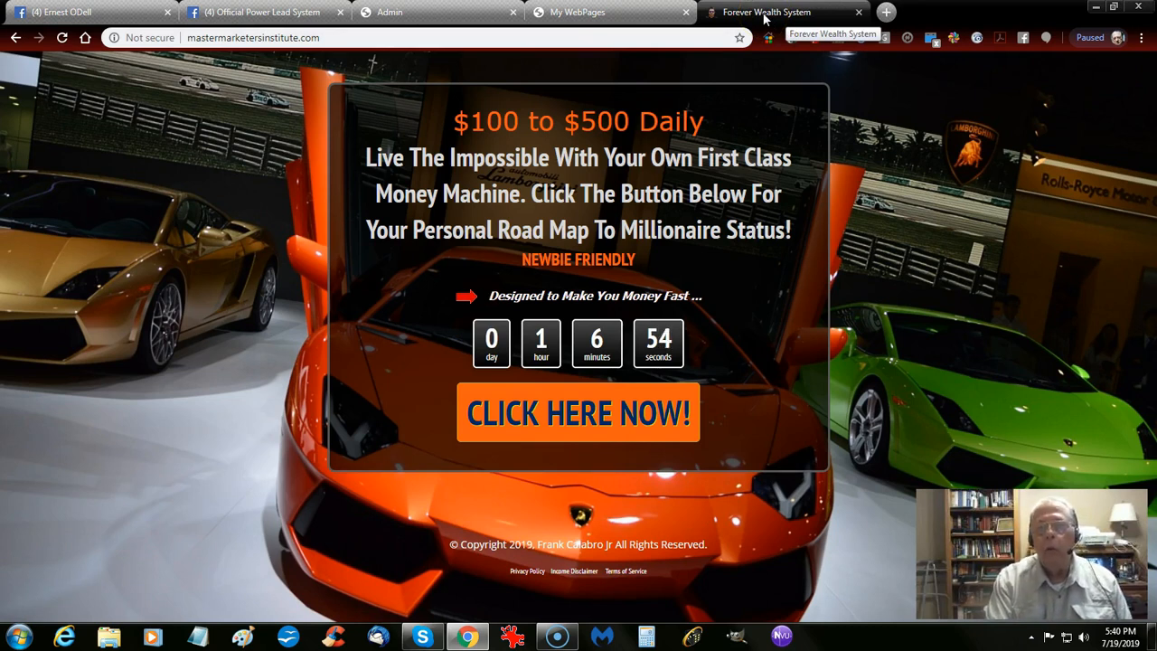
Step: View the title of cryptobillionaire.biz in another new browser tab, and close that tab
left_click(886, 13)
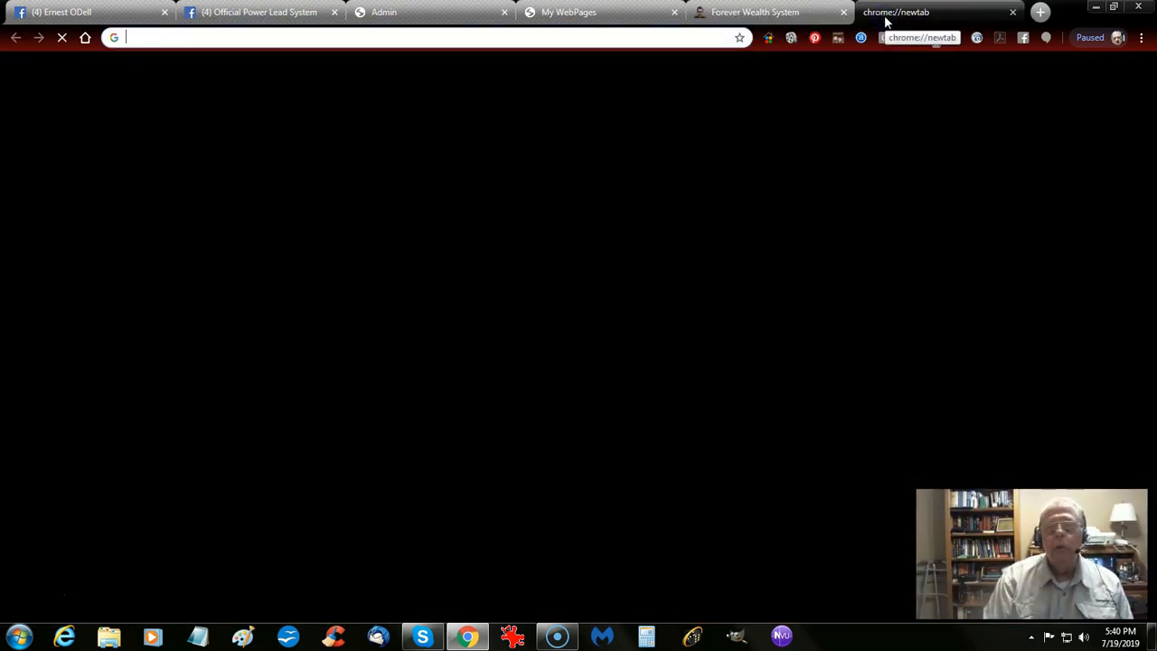
type("cryptobillionaire.biz")
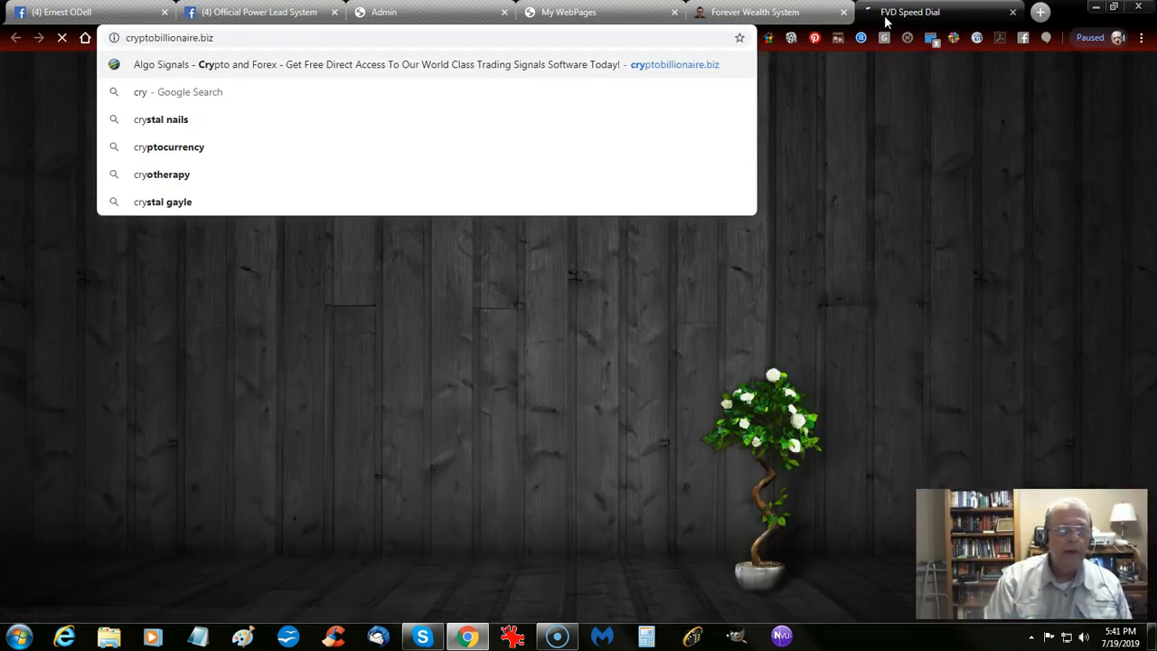
key("Return")
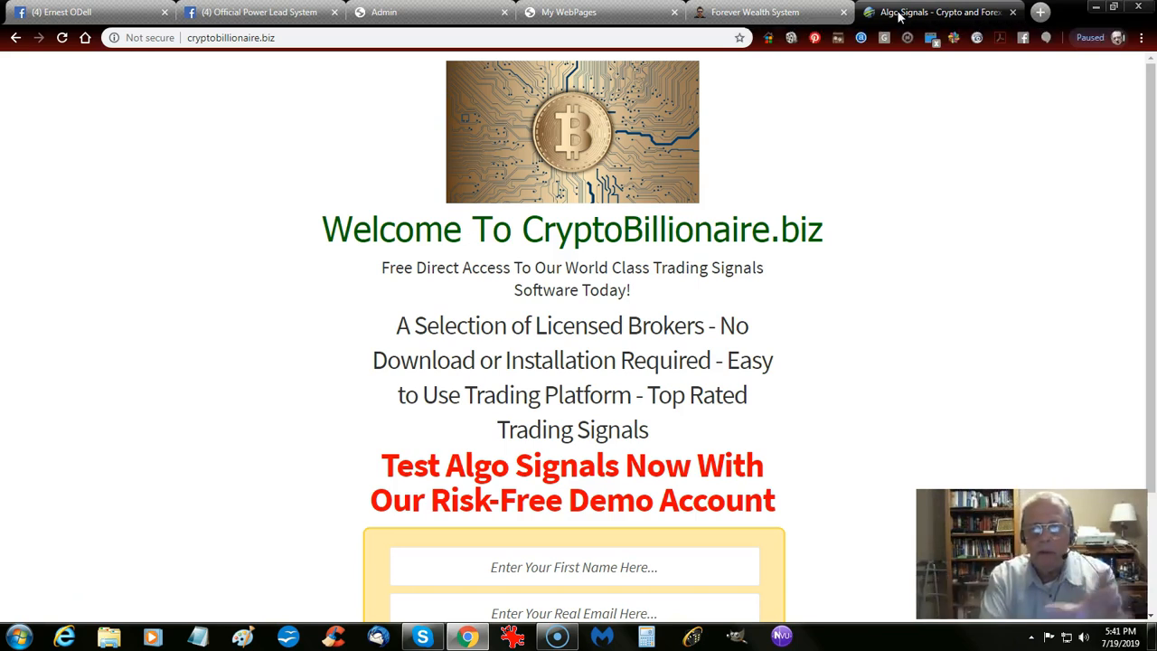
left_click(1013, 13)
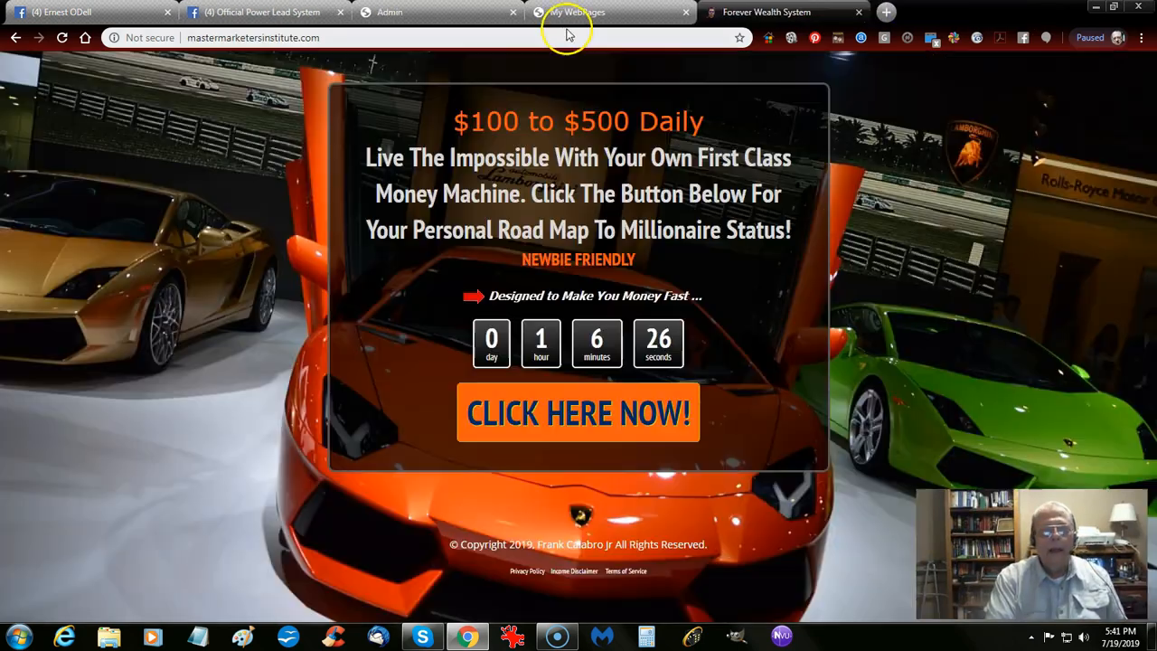
Step: Back on the Edit WebPage tab, replace the visitor-facing title with "Tired of Not Making Real Money On The Internet"
left_click(569, 13)
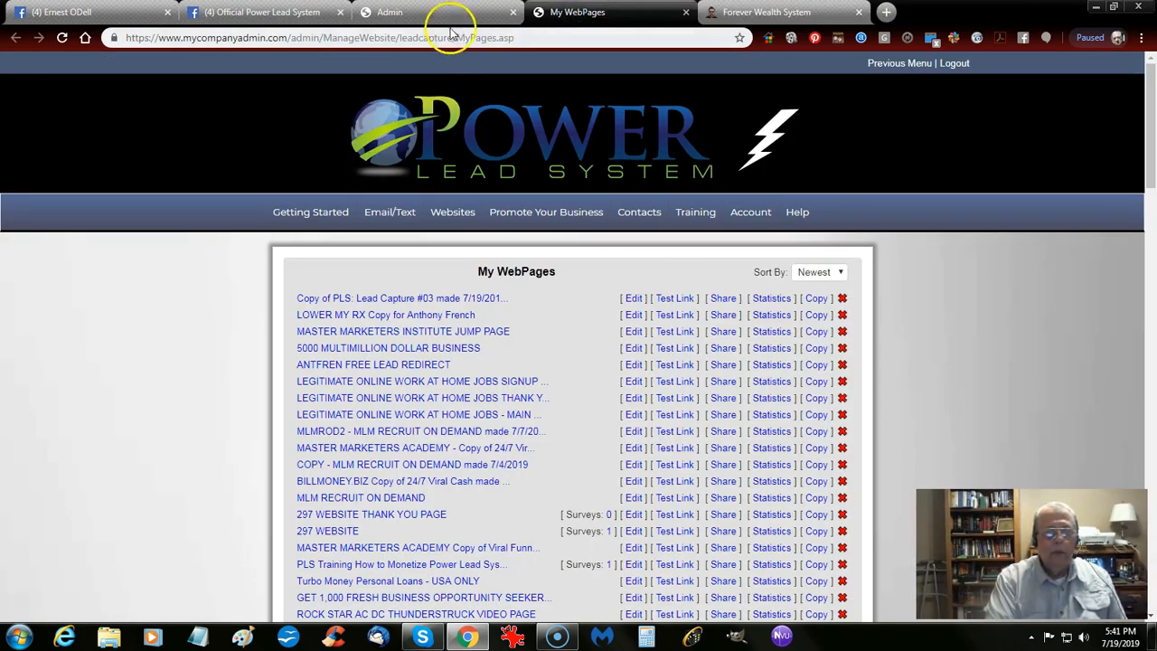
left_click(430, 13)
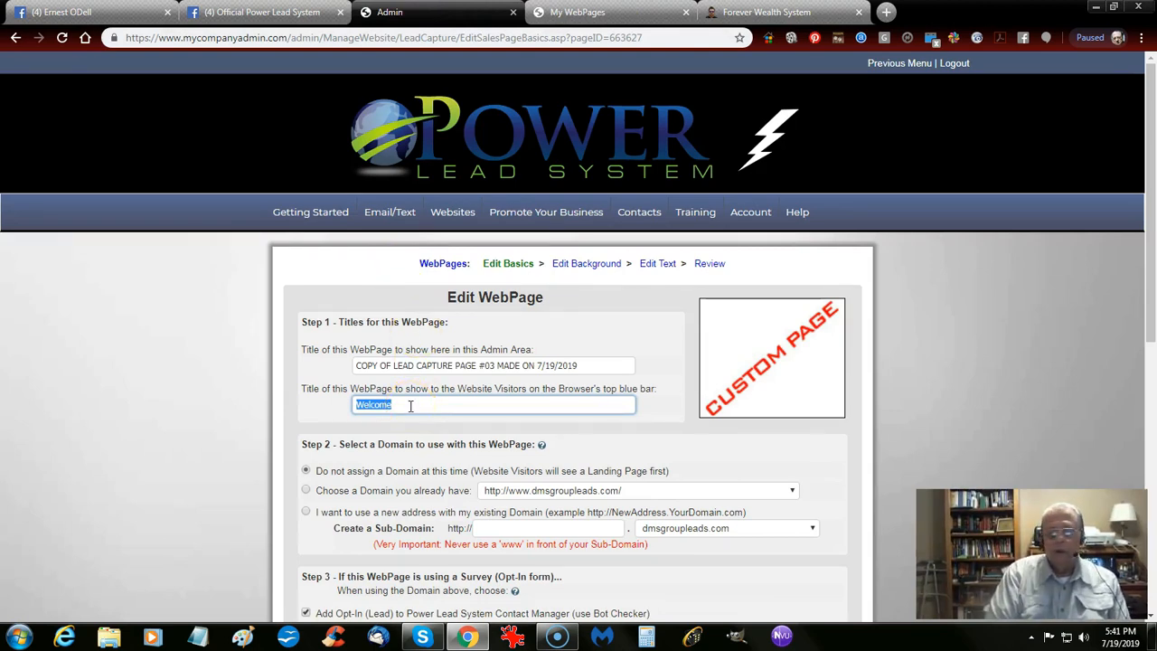
type("Tired")
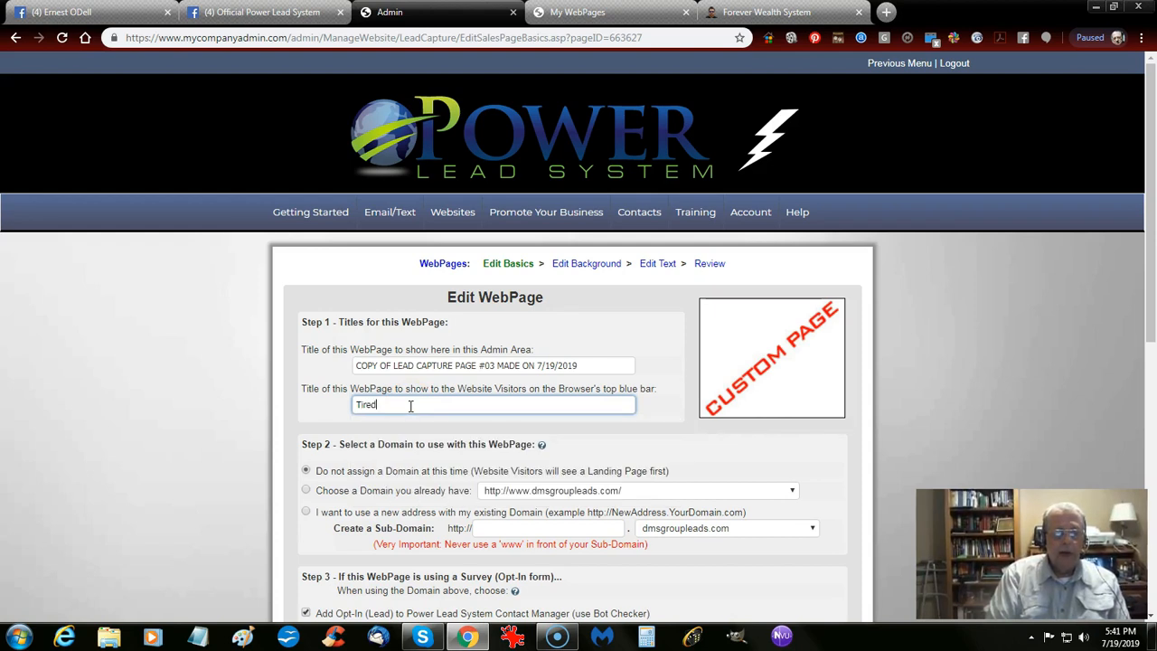
type(" of No")
key("BackSpace")
type("Not ")
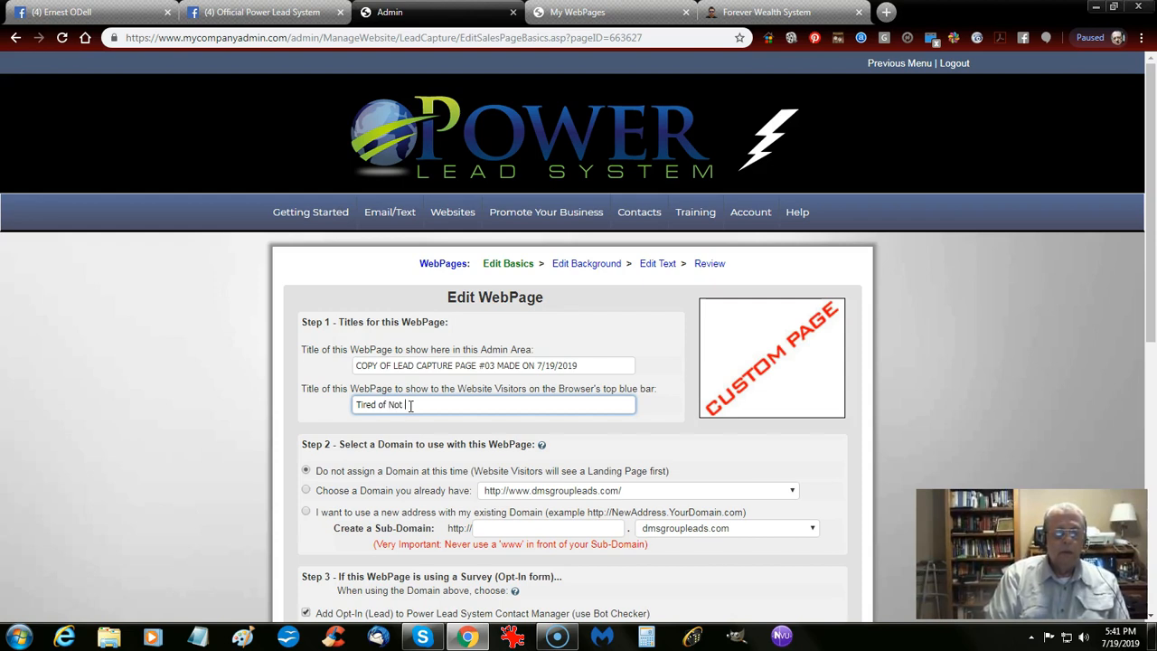
type("Making Real Money On The Internet")
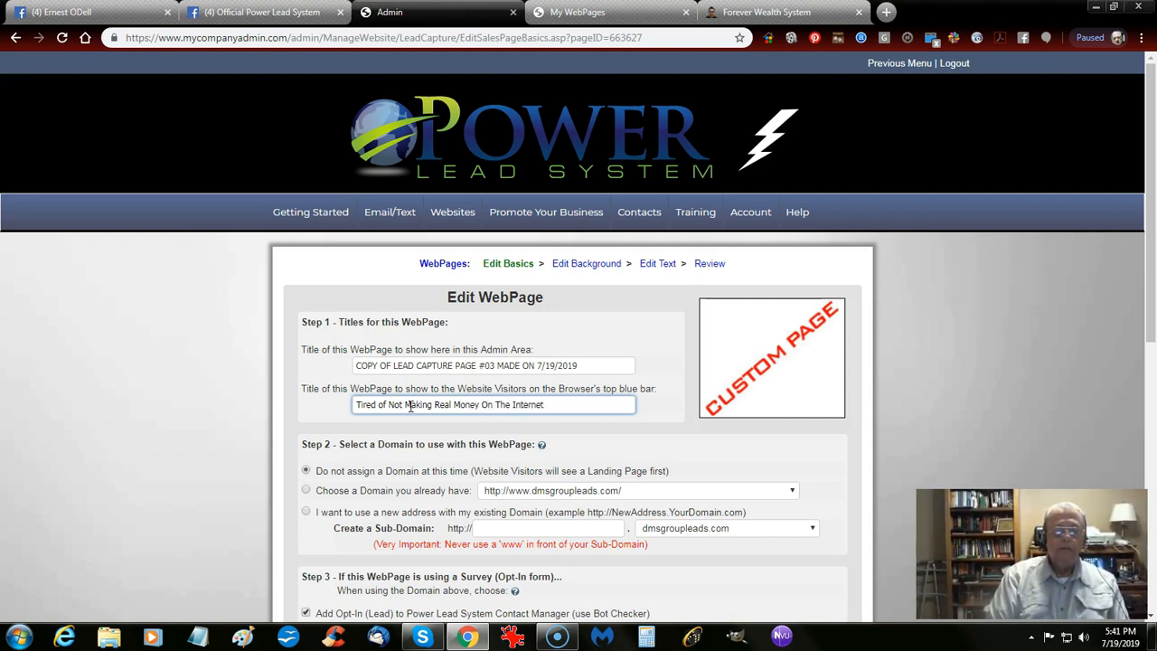
Step: Append "? Then You Need to PLUG IN with Power Lead System!" to the visitor-facing title
type("? Then you")
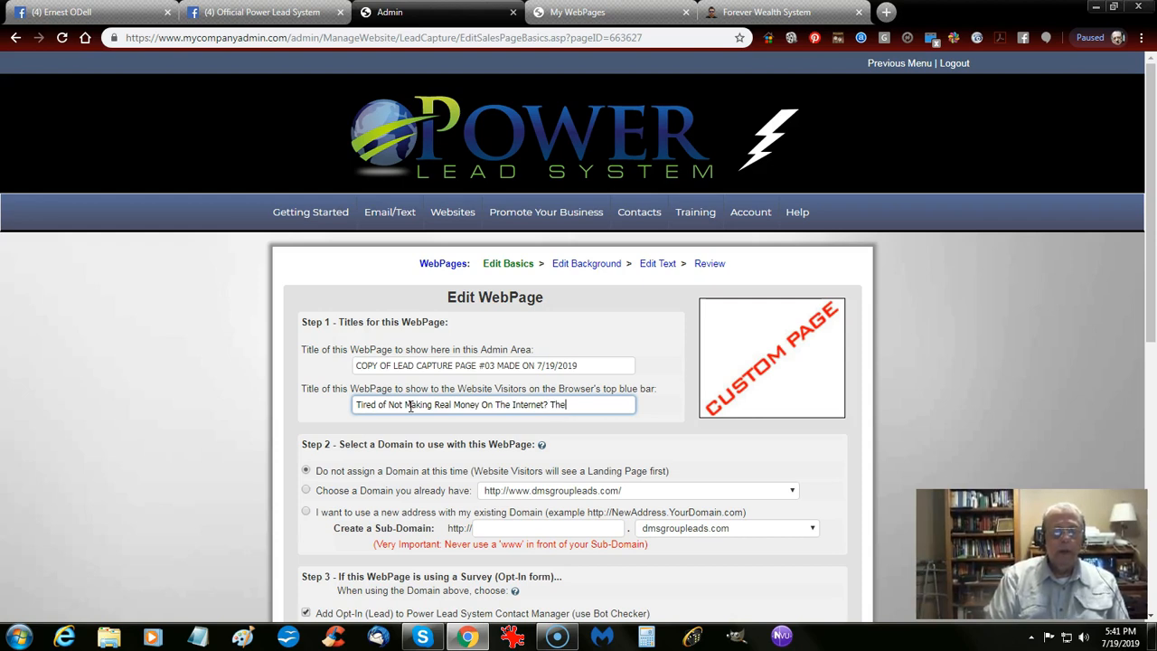
key("BackSpace")
key("BackSpace")
key("BackSpace")
key("BackSpace")
type("You Need ")
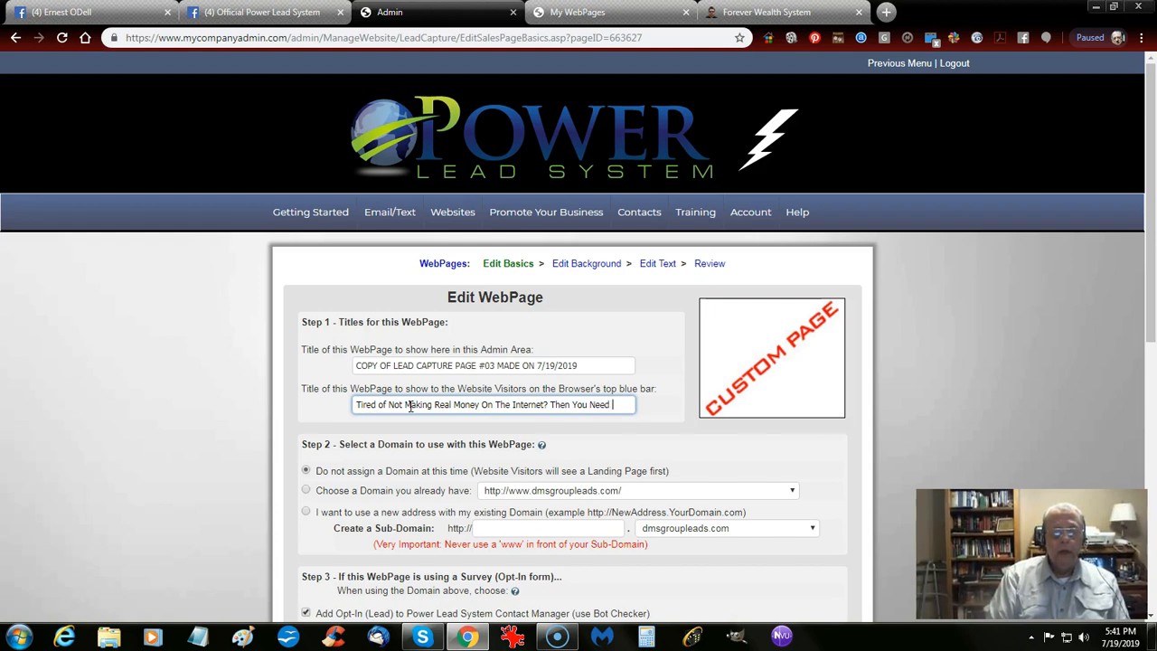
type("to PLUG IN")
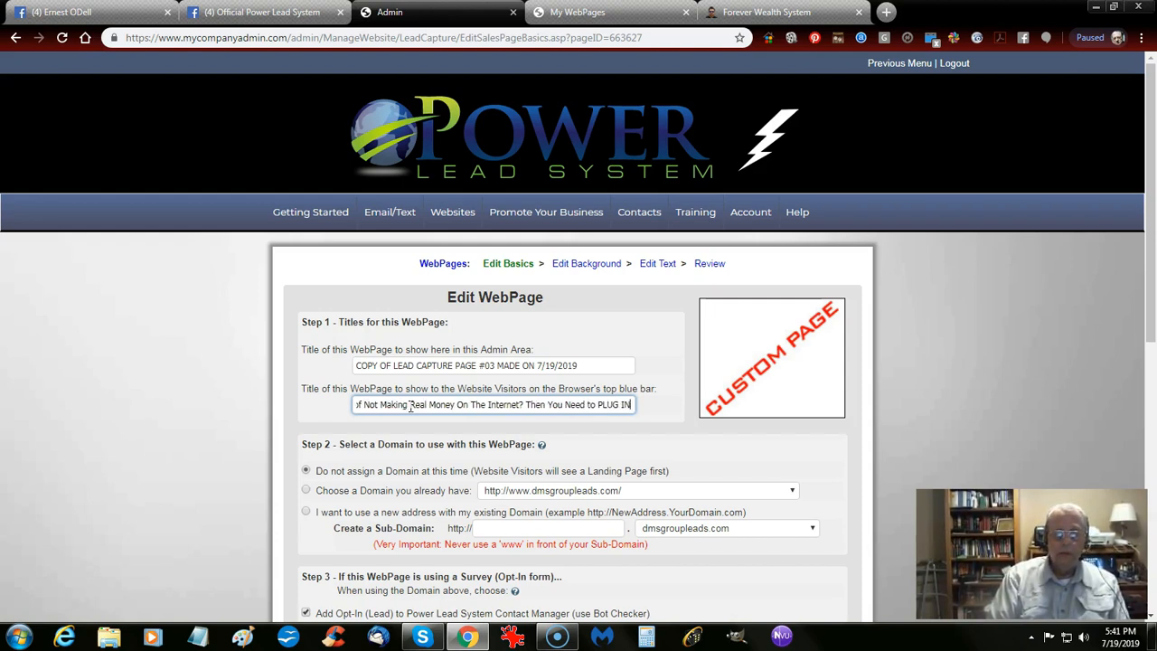
type(" with Power Lead Systemm!")
key("BackSpace")
key("BackSpace")
type("!")
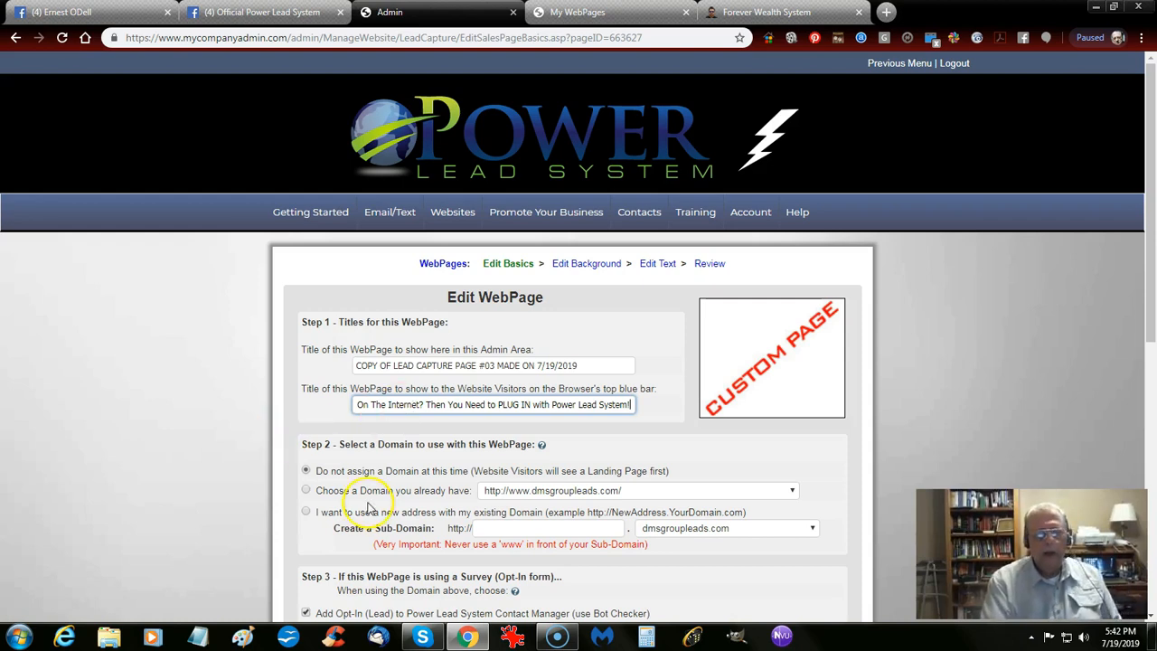
Step: Choose a new address on an existing domain for this page, with billmoney.biz as the domain
scroll(374, 508, "down", 1)
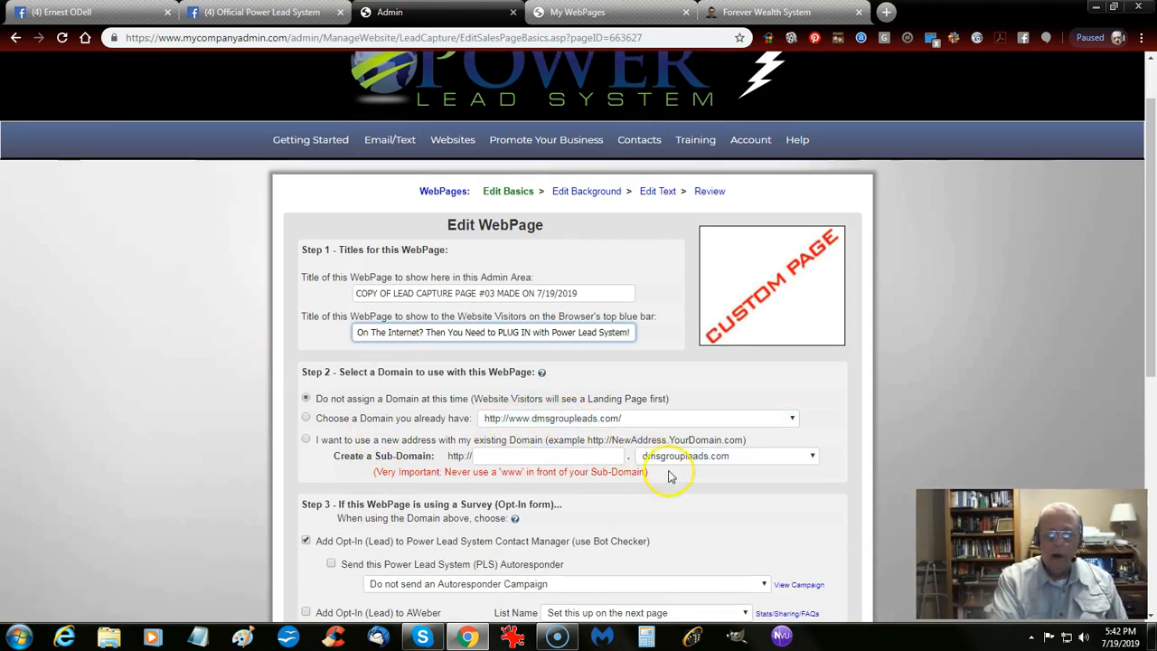
left_click(570, 421)
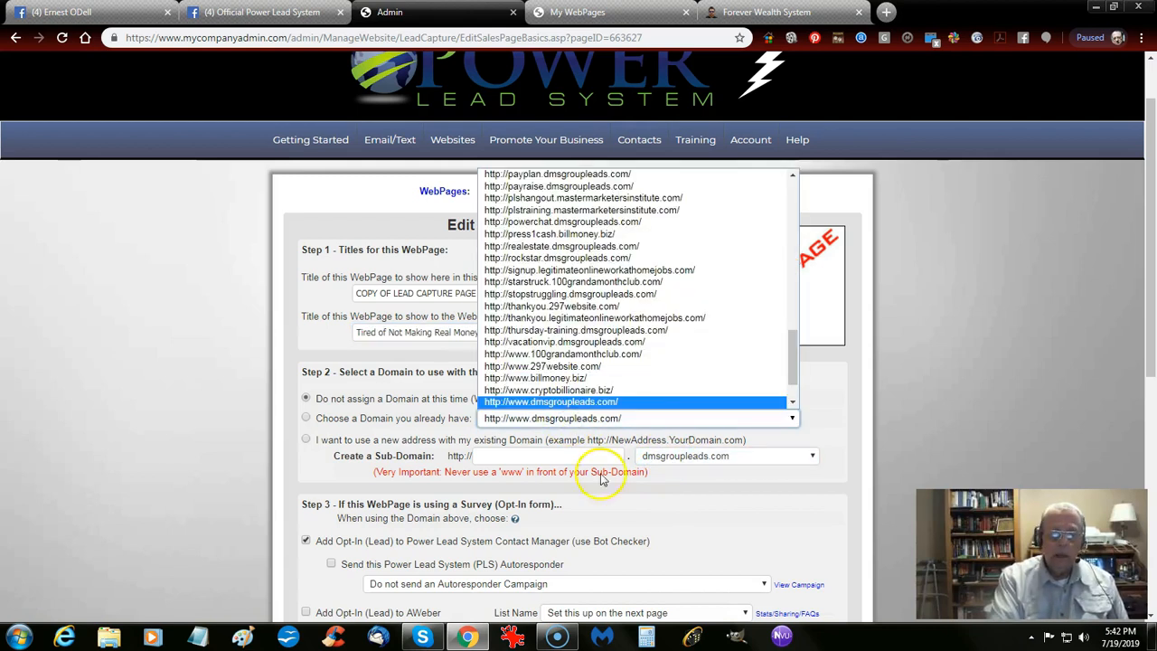
left_click(682, 461)
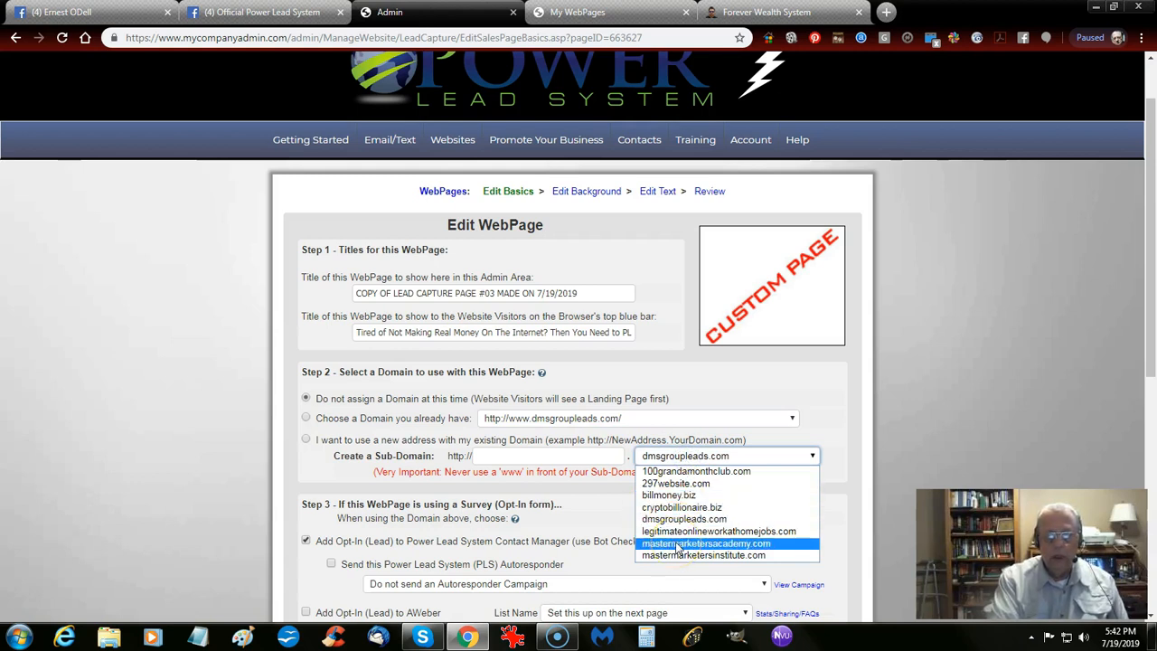
left_click(678, 495)
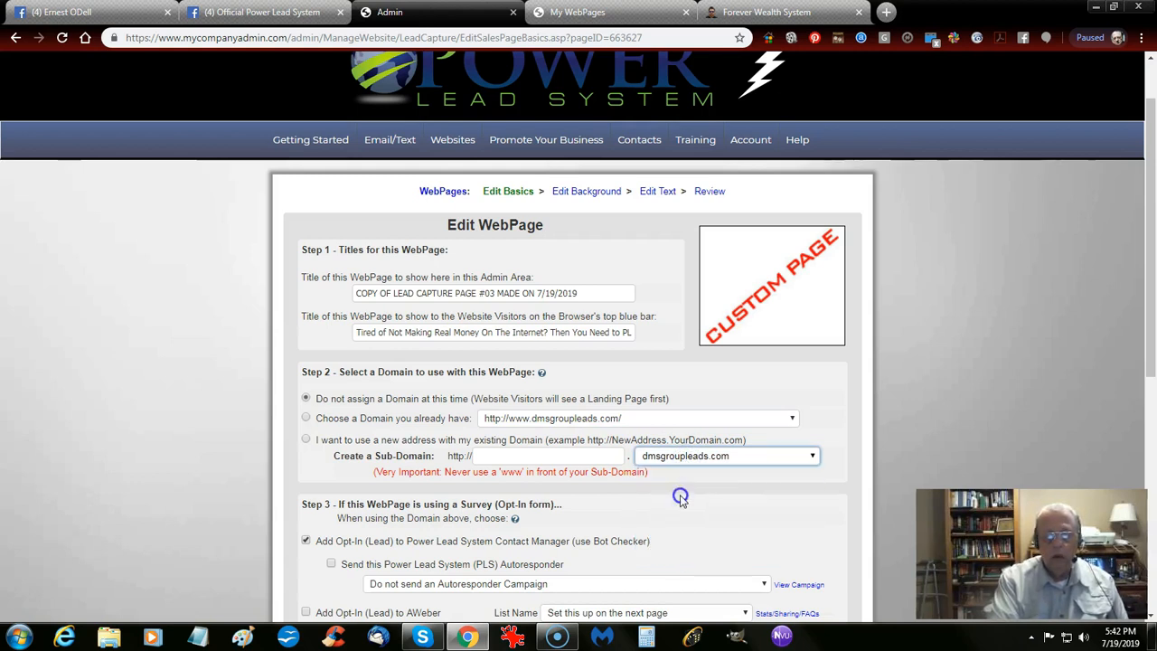
Step: Enter "WorkAtHomeWithPLS" as the new sub-domain of billmoney.biz
left_click(573, 454)
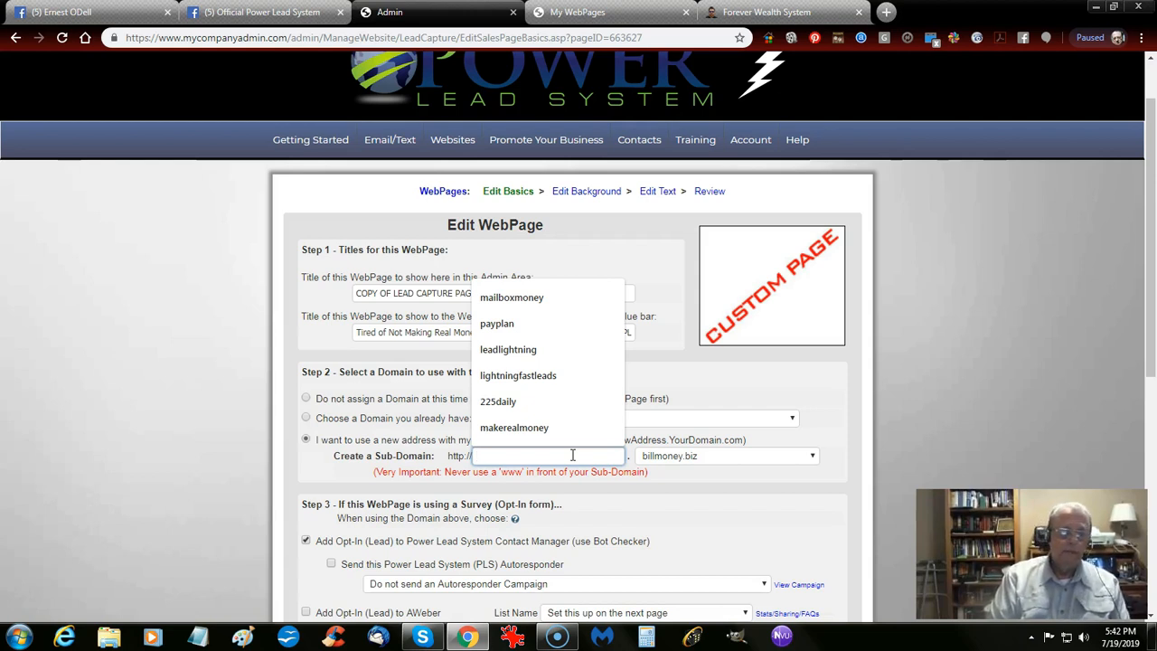
type("M")
key("BackSpace")
type("W")
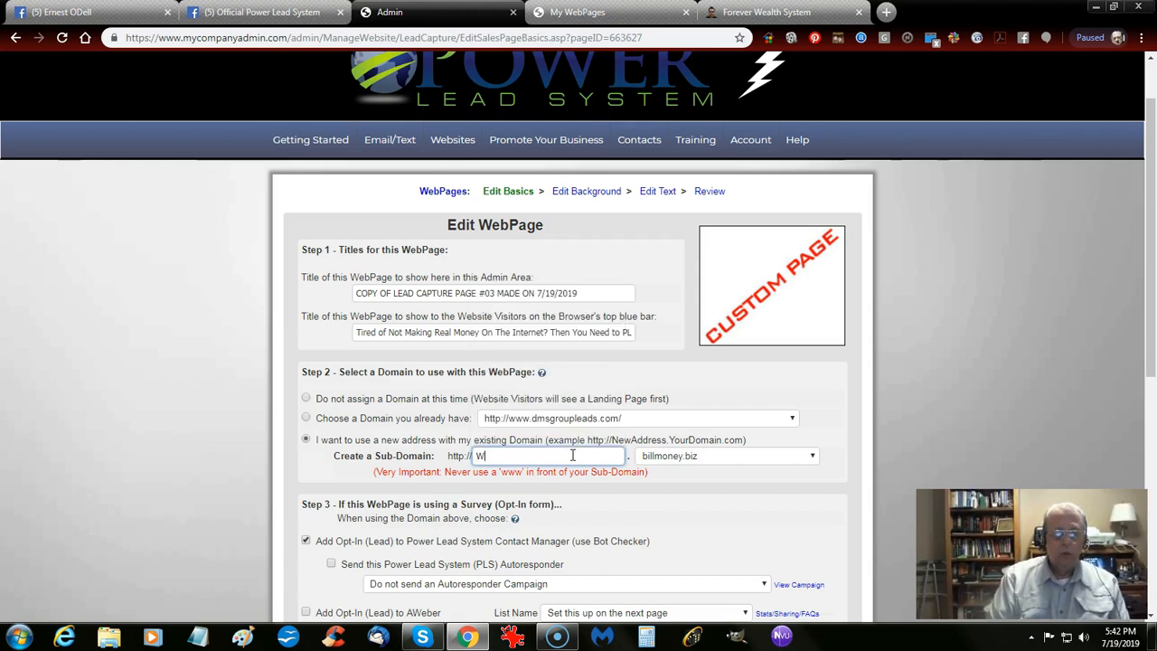
type("orkA")
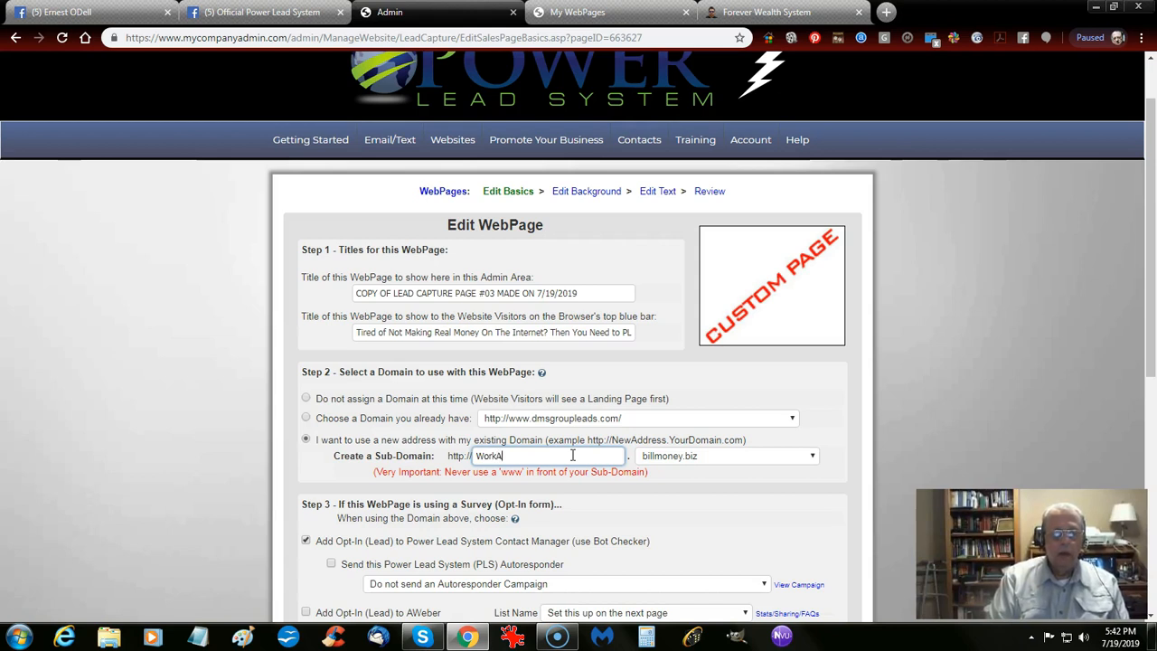
type("tHomeWith")
key("BackSpace")
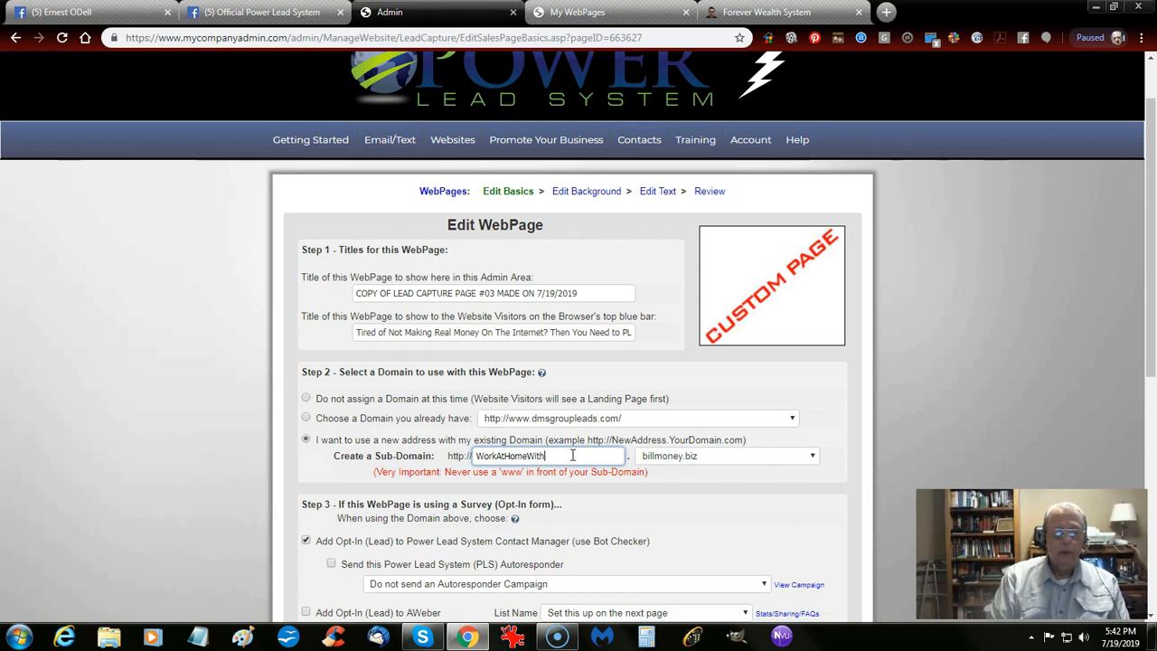
type("PL")
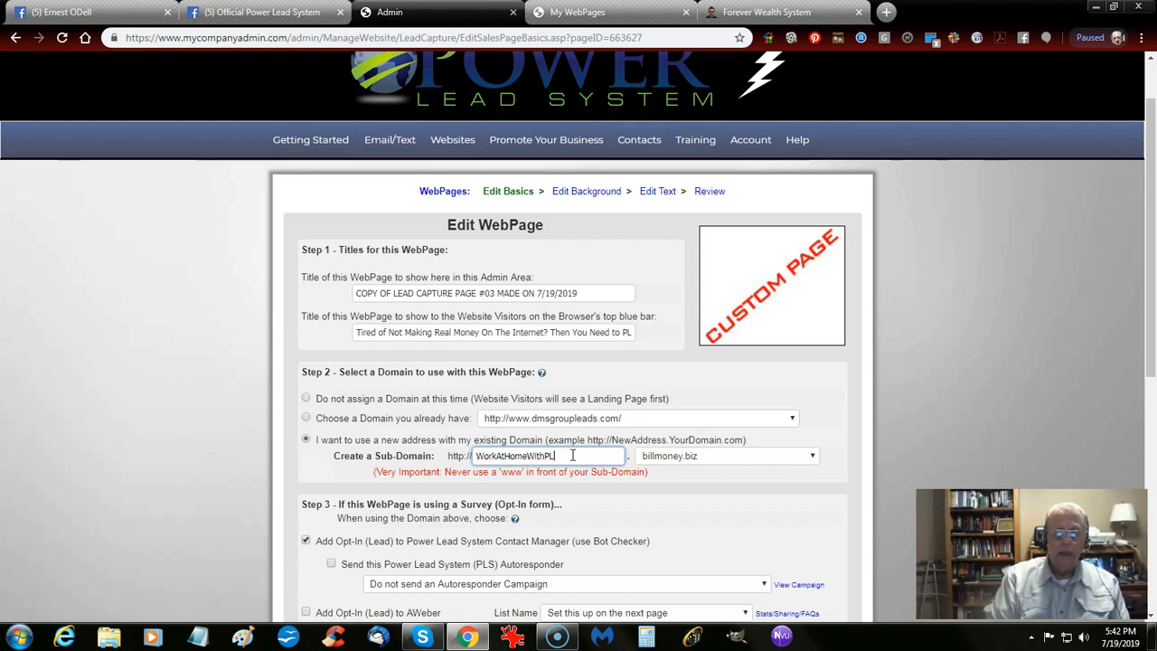
type("S")
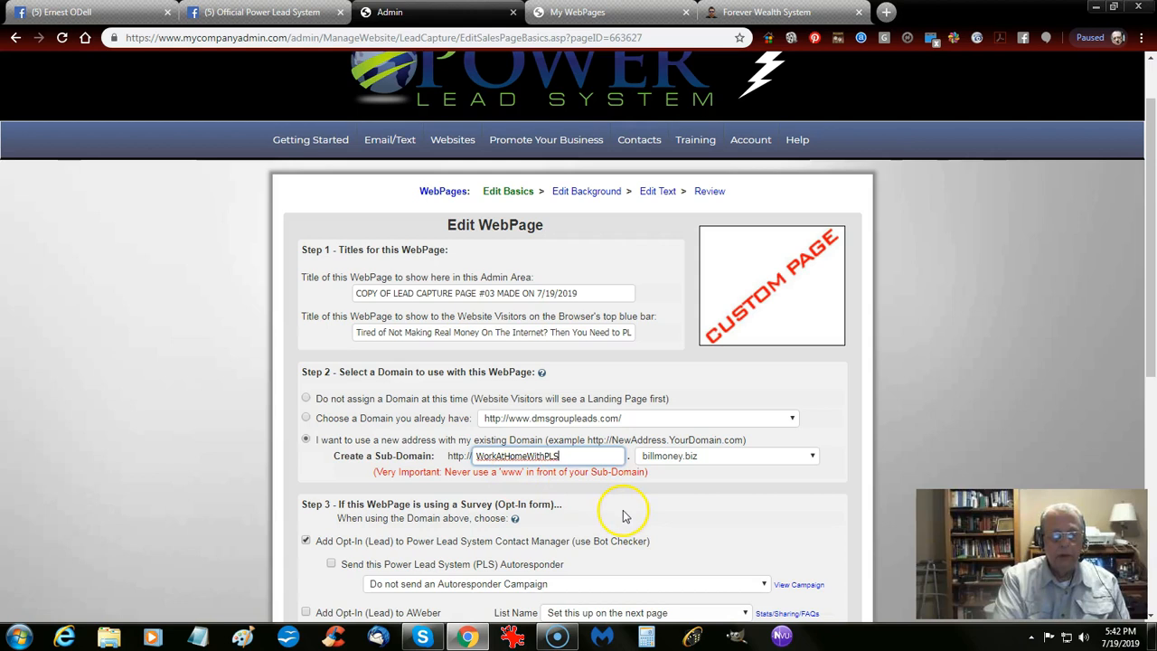
Step: Send opt-in leads the 24/7 Viral Cash (19 msgs) campaign as the Power Lead System autoresponder
scroll(628, 512, "down", 2)
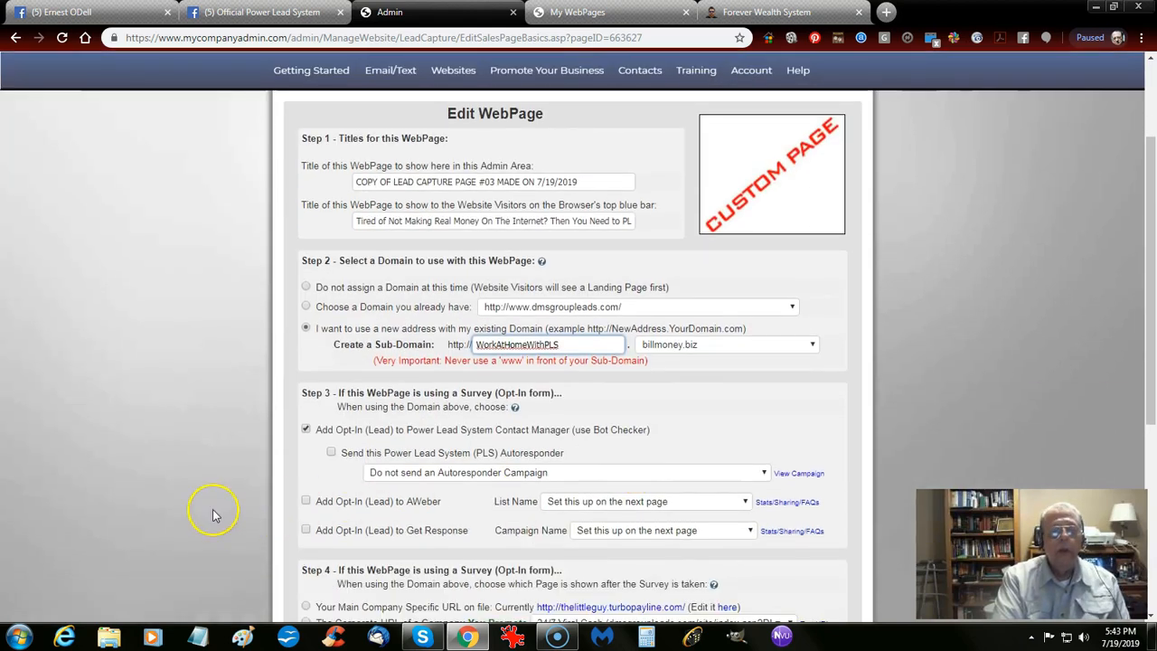
scroll(212, 514, "down", 2)
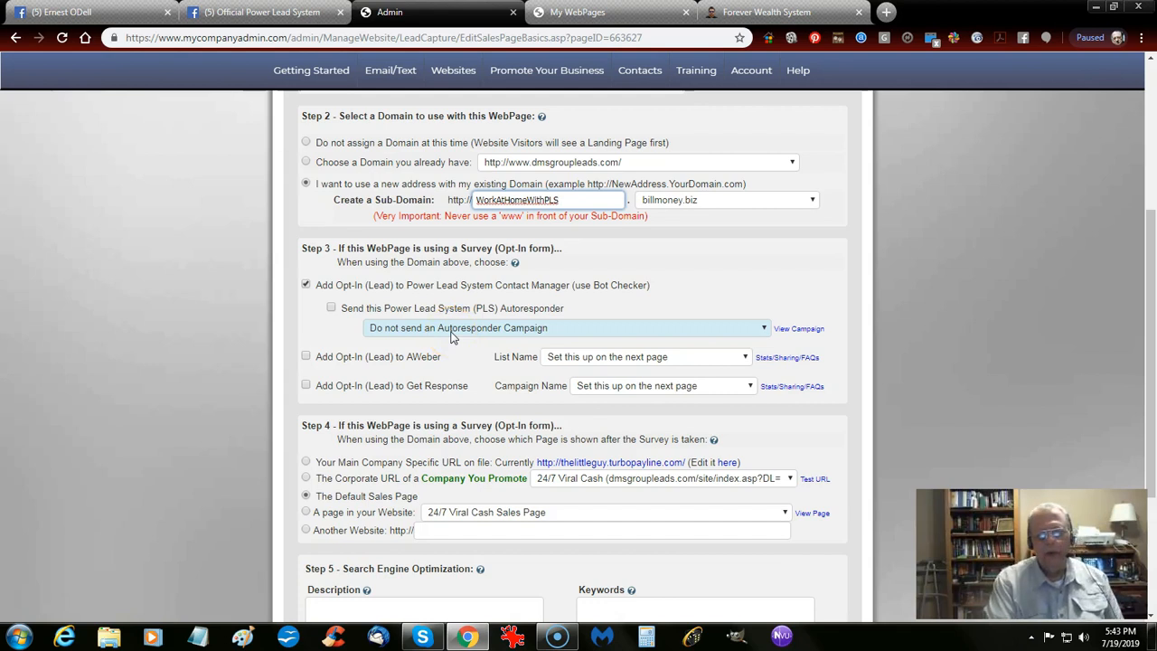
left_click(450, 330)
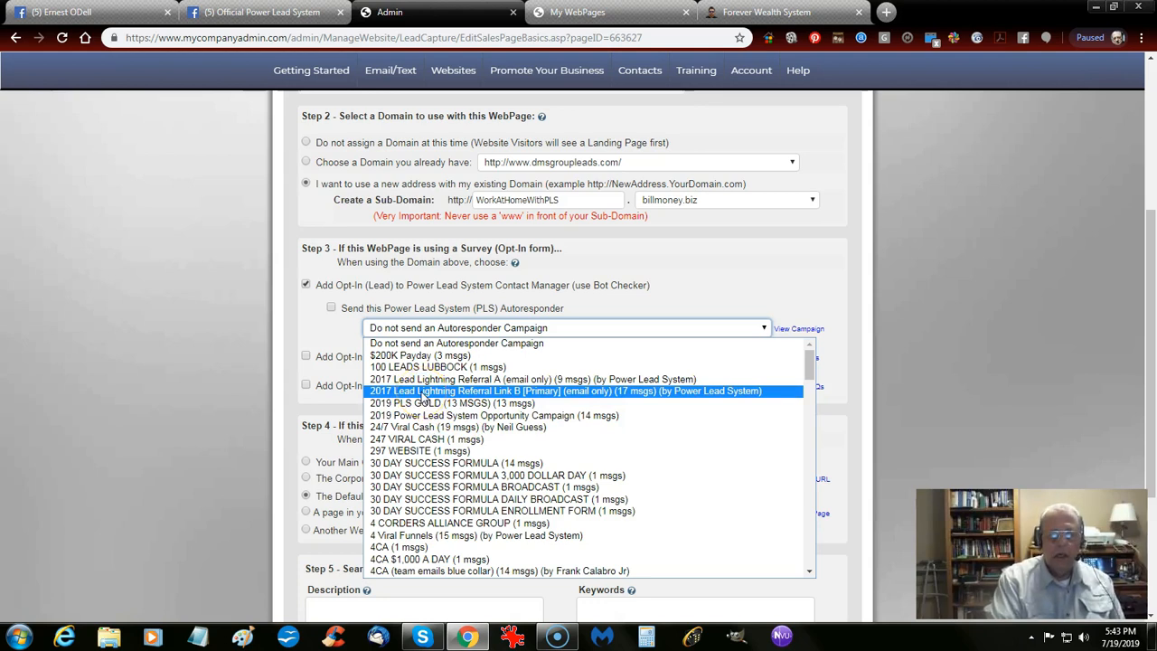
left_click(439, 397)
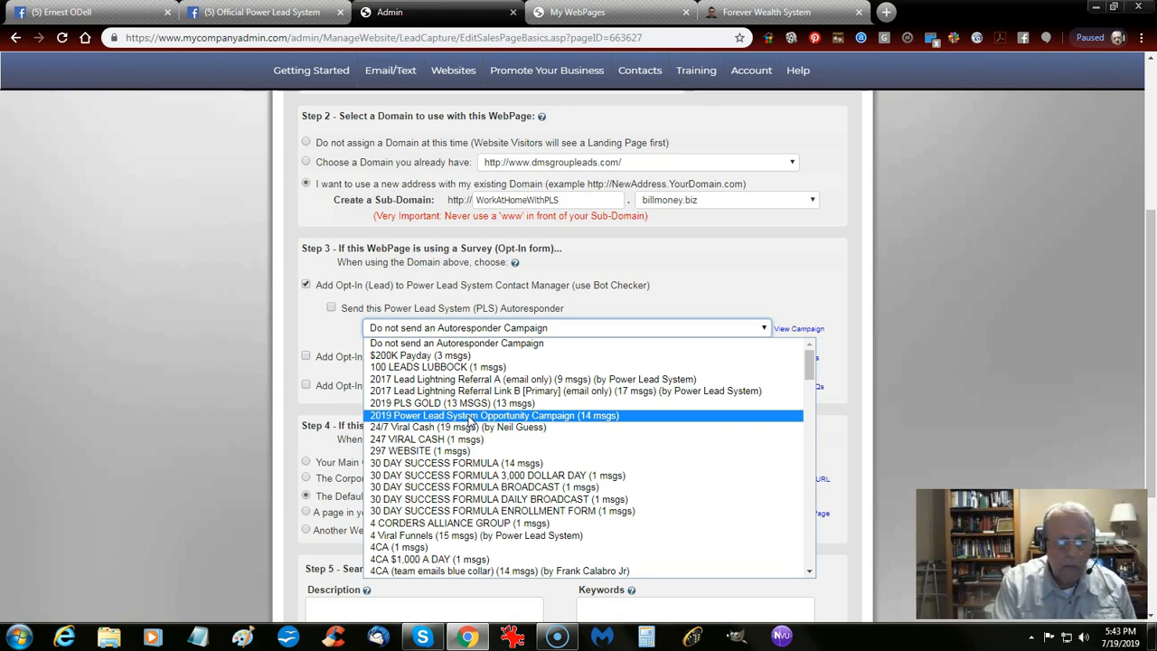
scroll(469, 421, "down", 8)
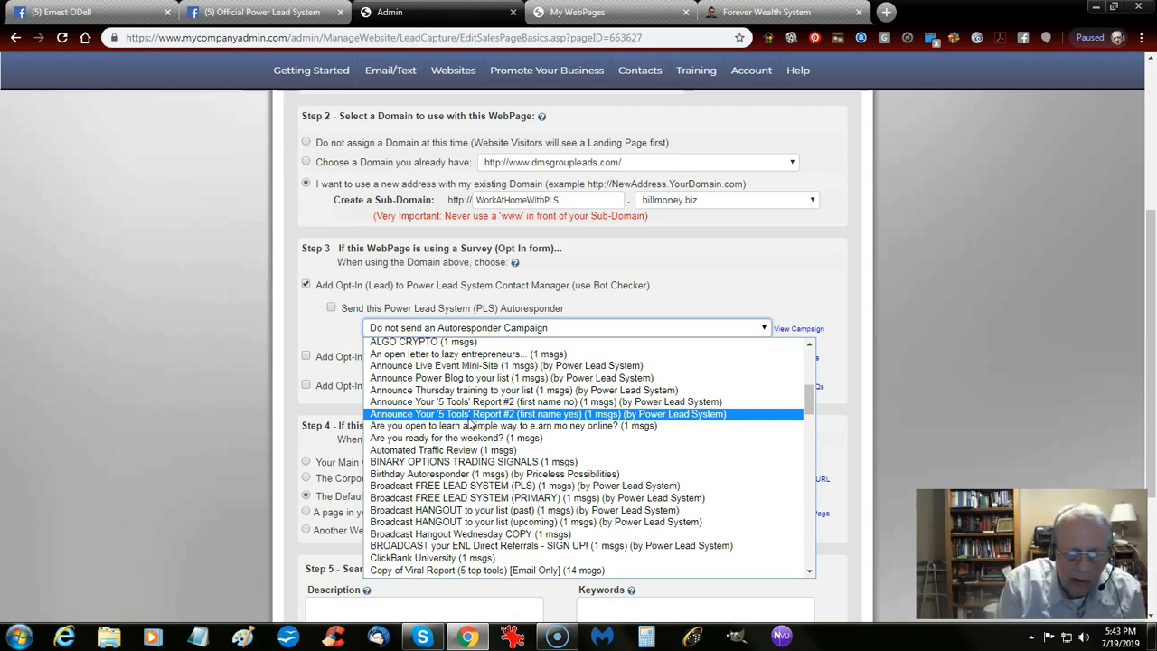
scroll(470, 422, "down", 10)
scroll(470, 422, "up", 15)
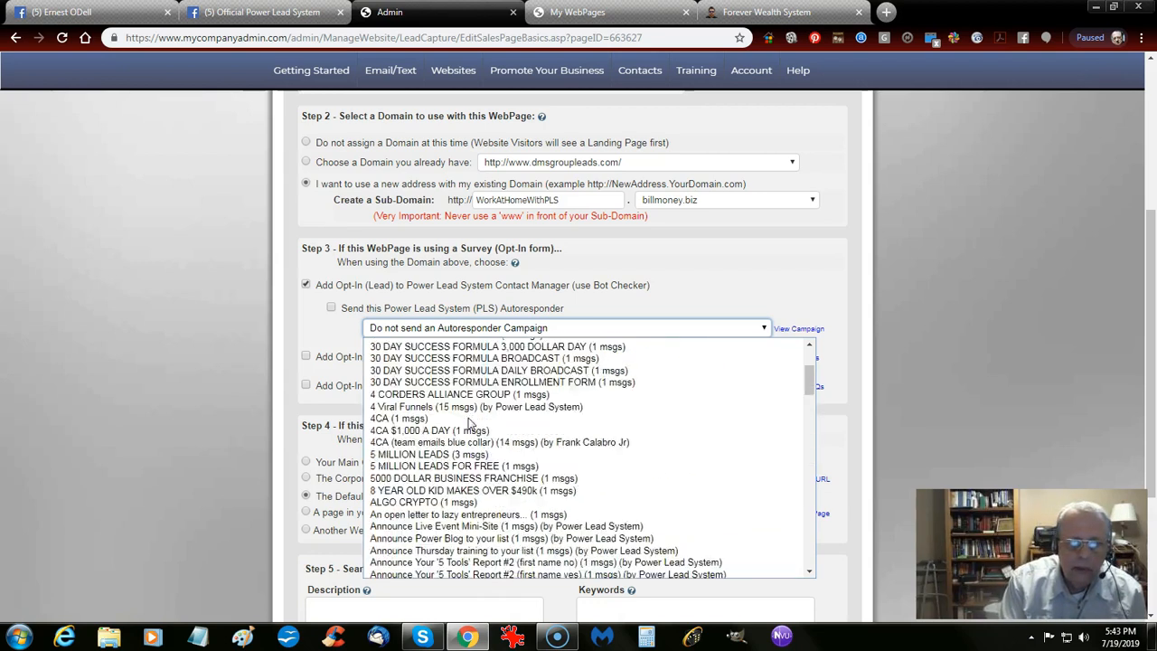
scroll(469, 421, "up", 3)
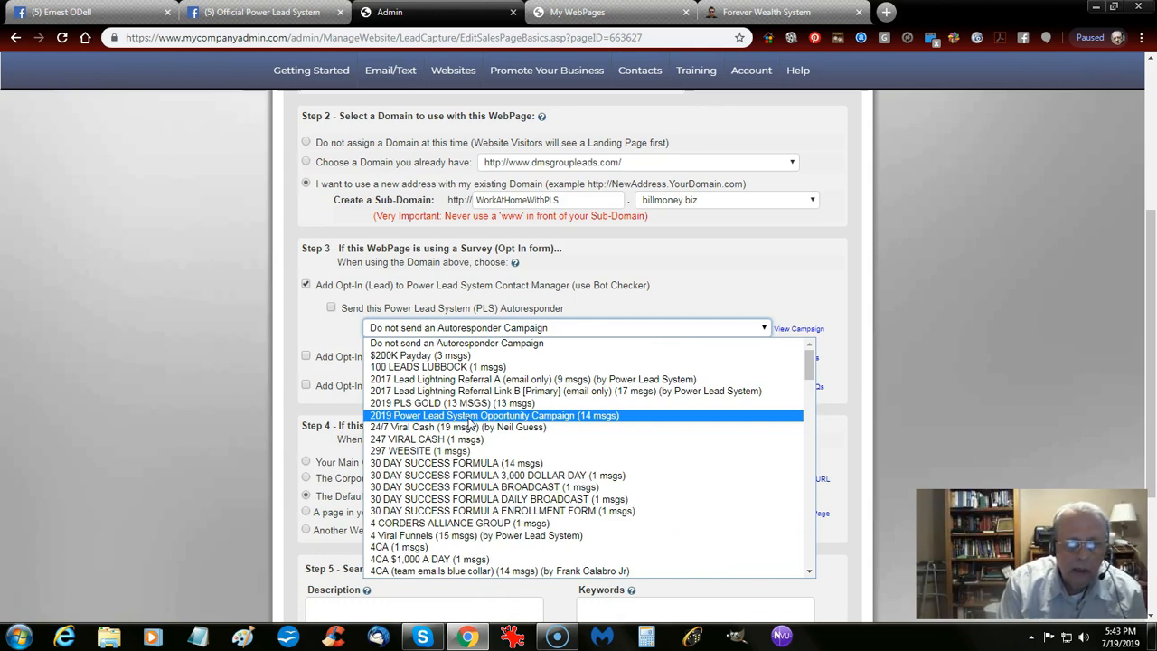
left_click(469, 426)
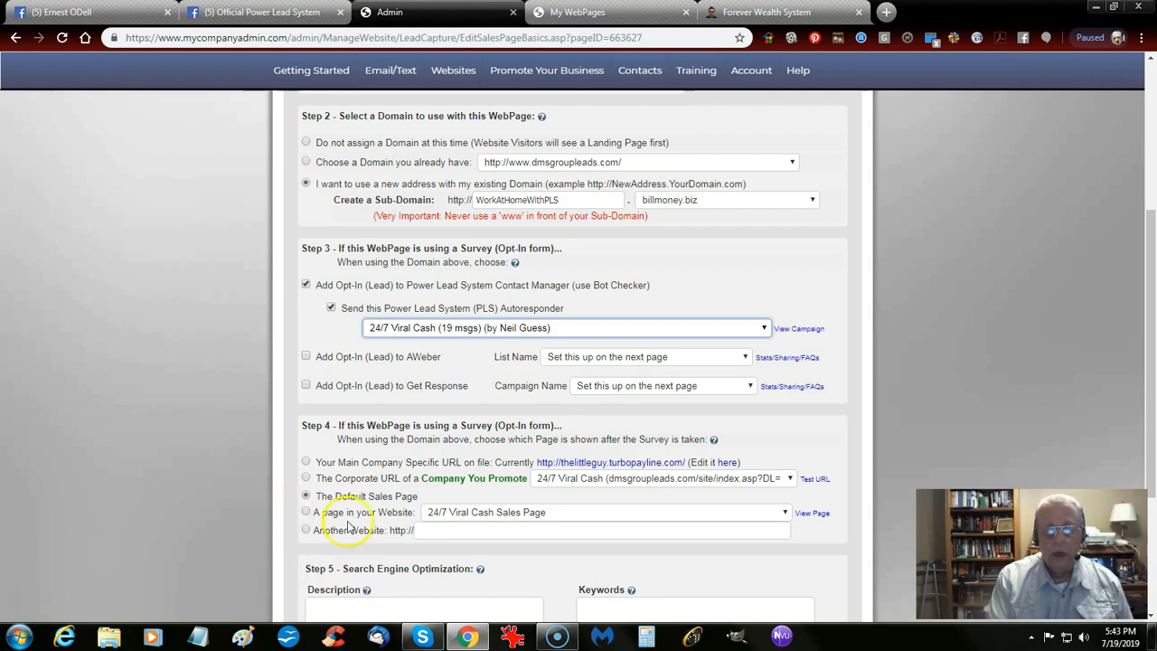
Step: Set the website's 24/7 Viral Cash Sales Page as the page shown after the survey, and save the webpage changes
left_click(533, 515)
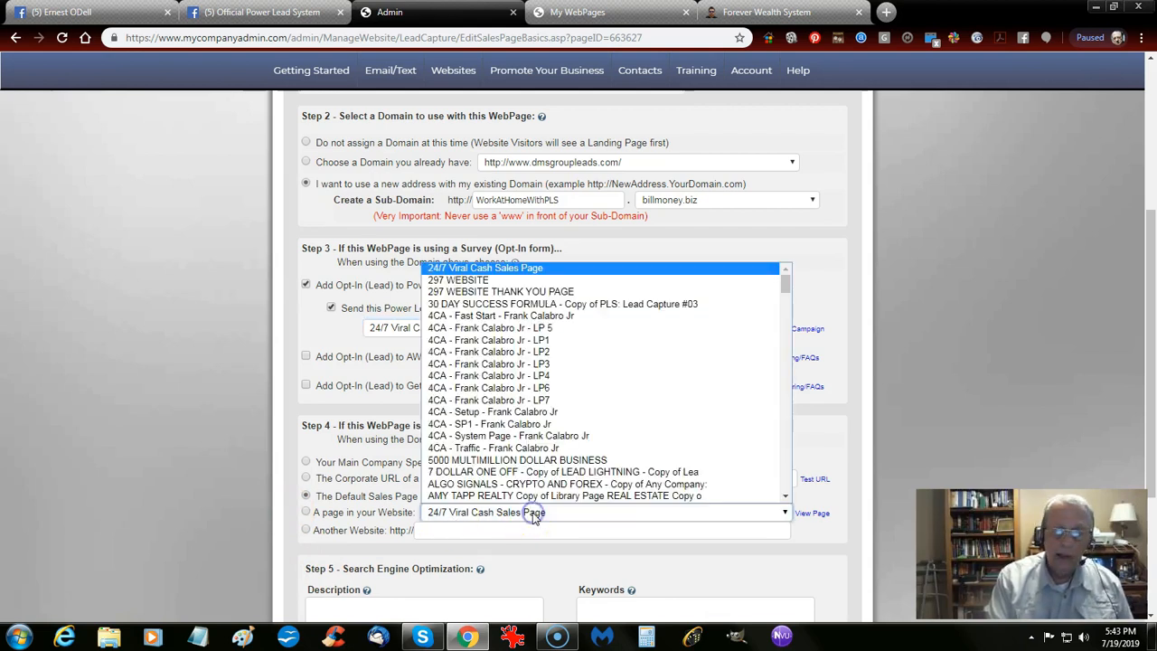
left_click(529, 269)
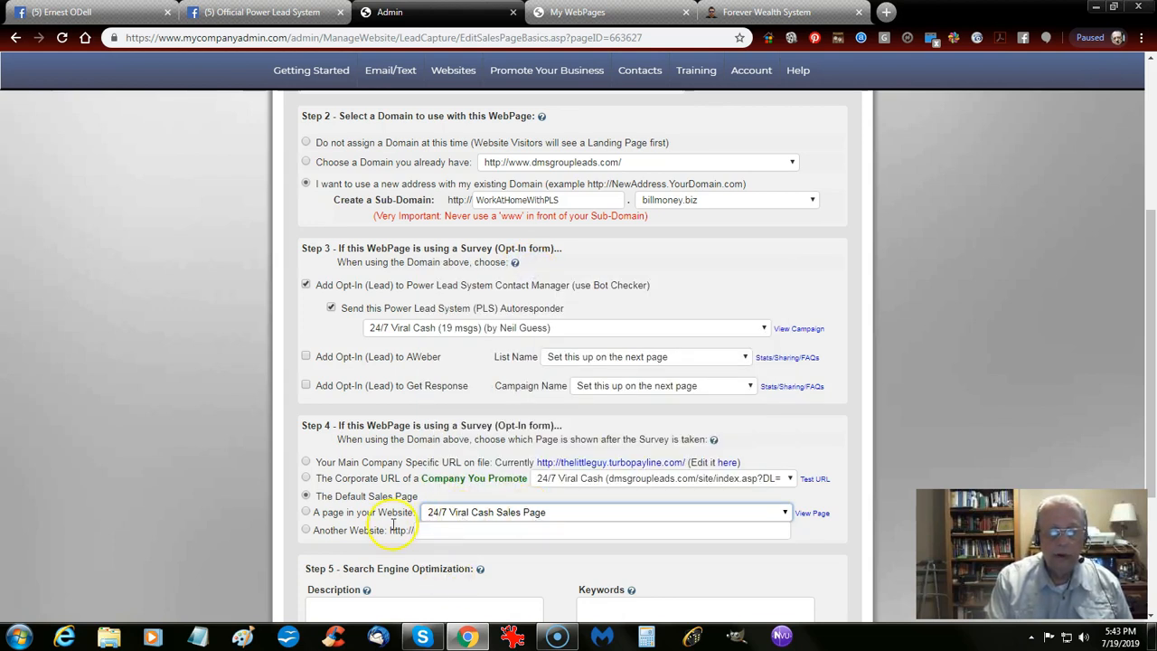
left_click(306, 512)
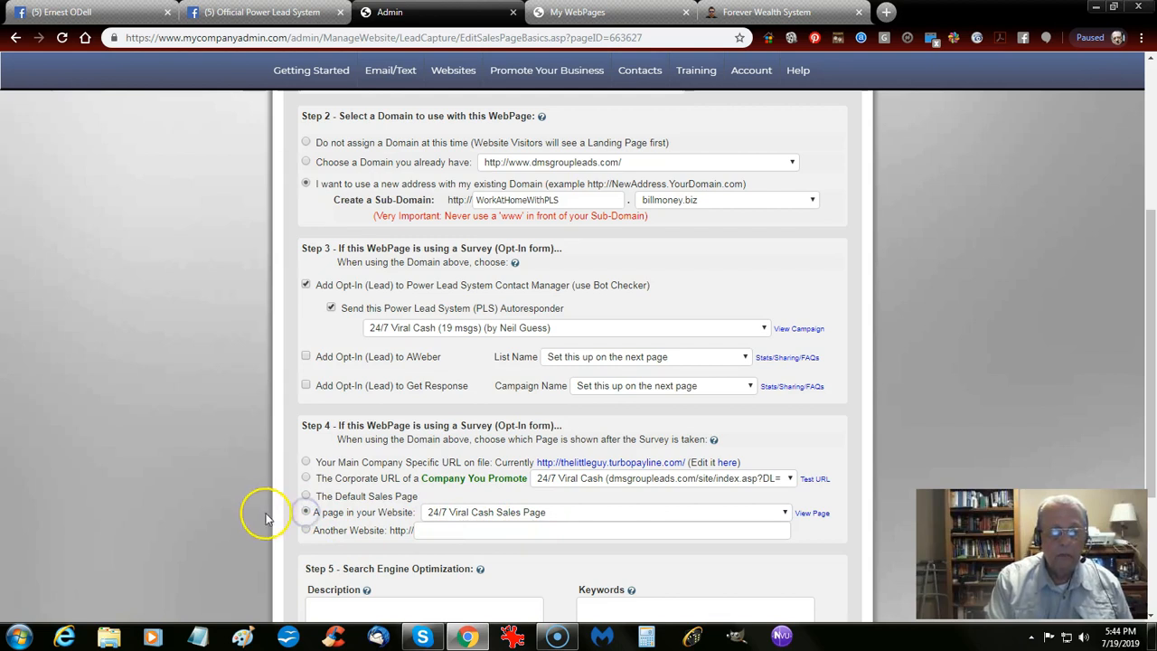
scroll(250, 512, "down", 2)
left_click(333, 500)
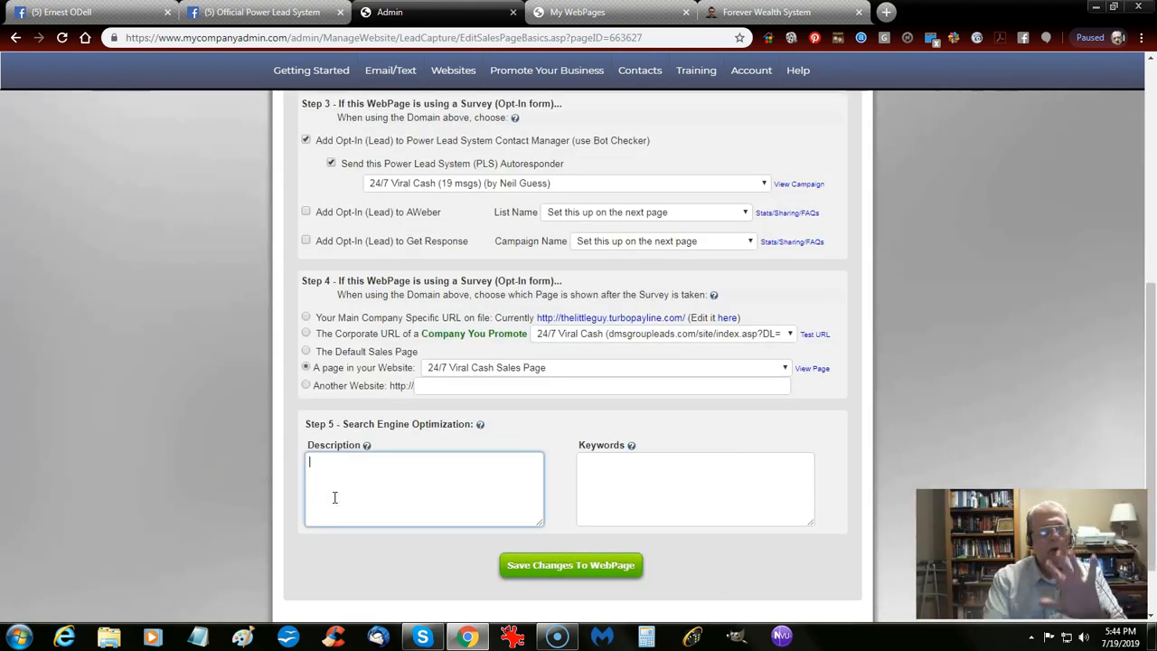
left_click(629, 565)
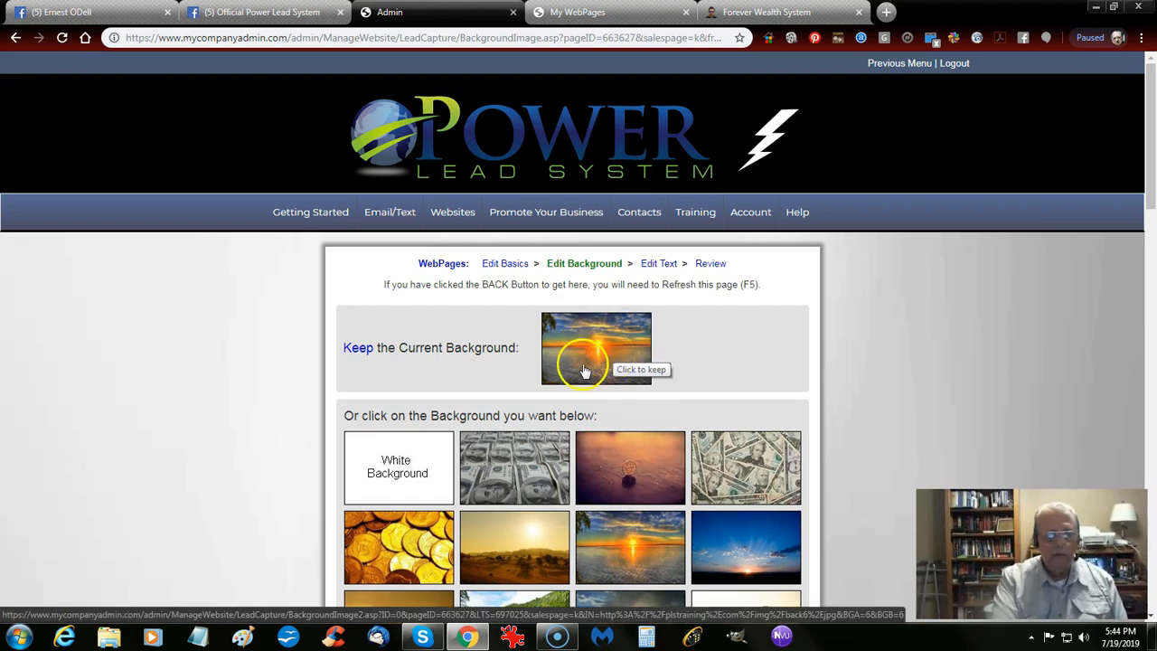
Step: Choose the white-sand beach image with the lounge chairs and umbrella as the page background
scroll(596, 364, "down", 2)
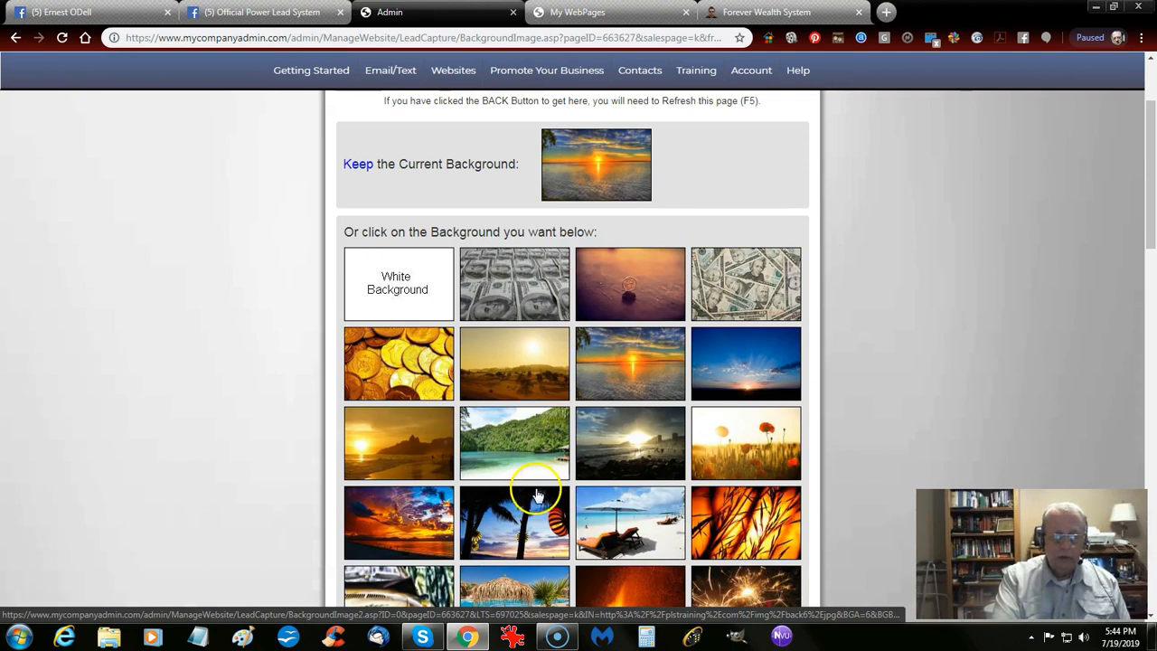
scroll(582, 441, "down", 2)
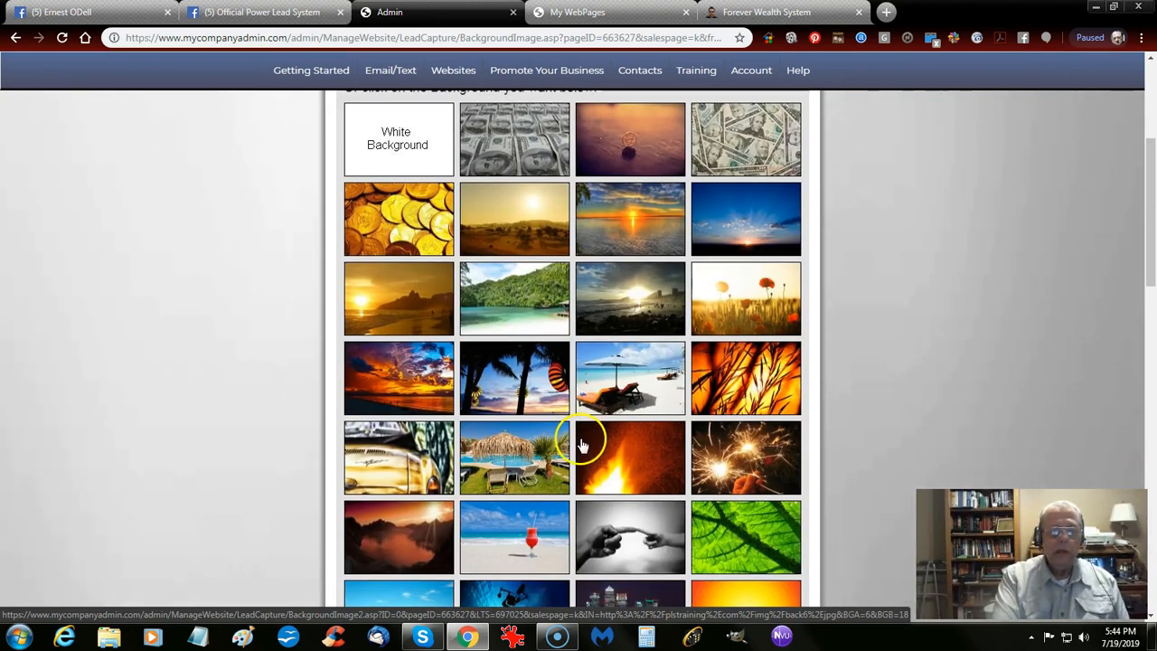
left_click(614, 386)
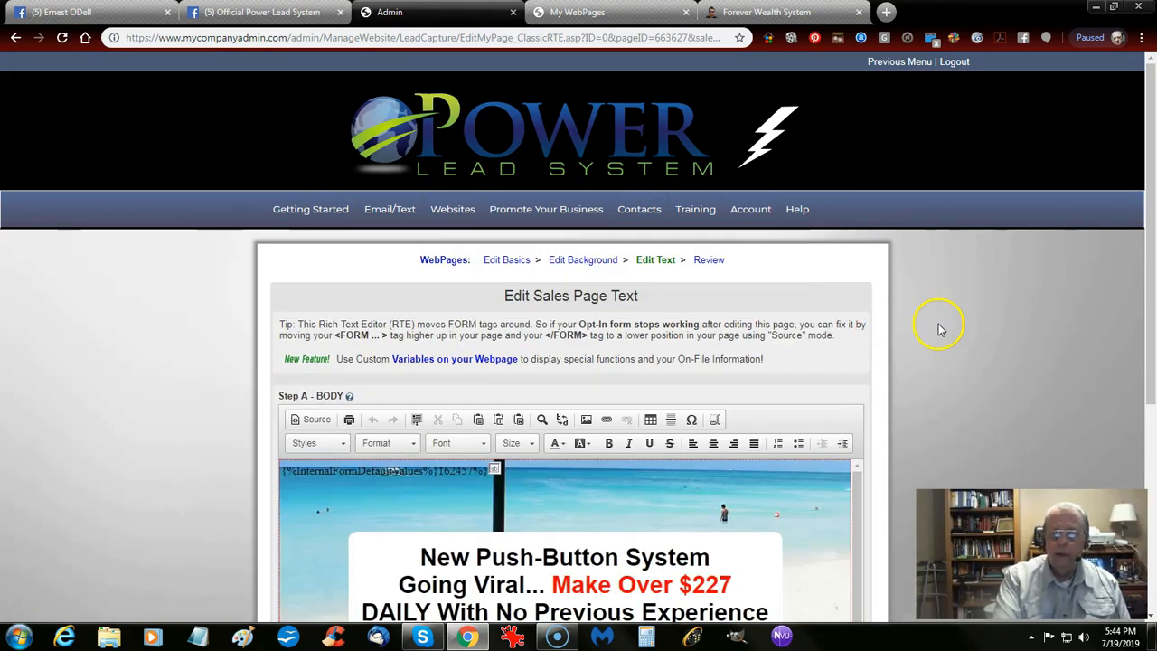
Step: In the page body headline, replace "Going" with "Has Gone Totally" before "Viral"
scroll(891, 331, "down", 4)
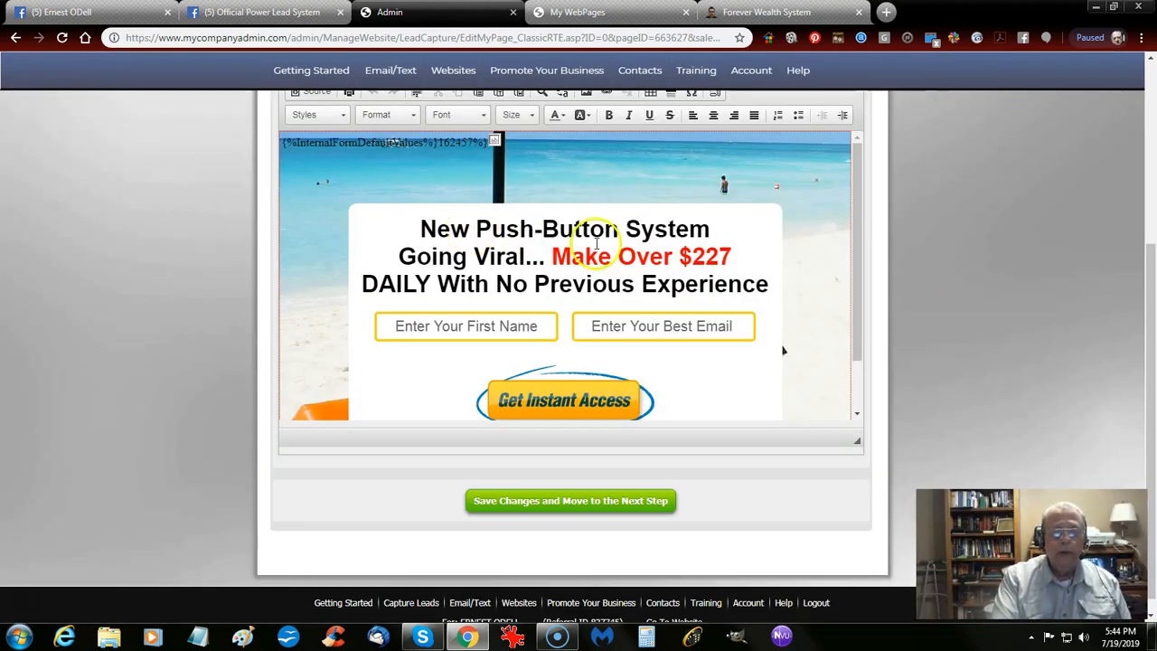
left_click(462, 235)
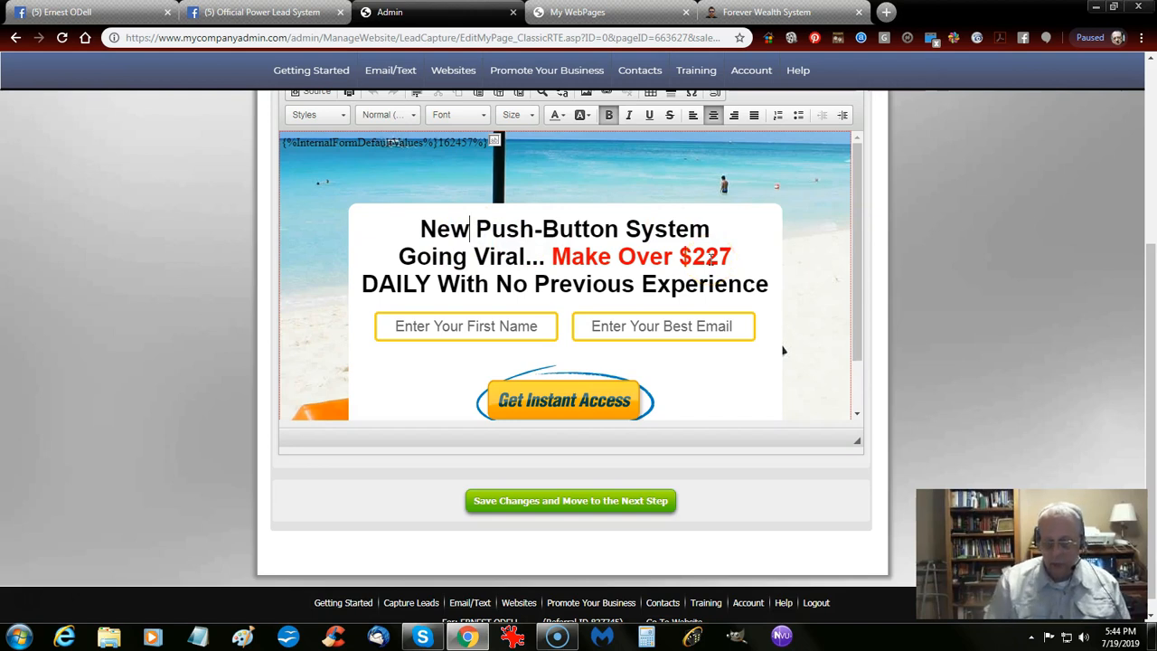
key("ctrl+shift+Right")
key("ctrl+shift+Right")
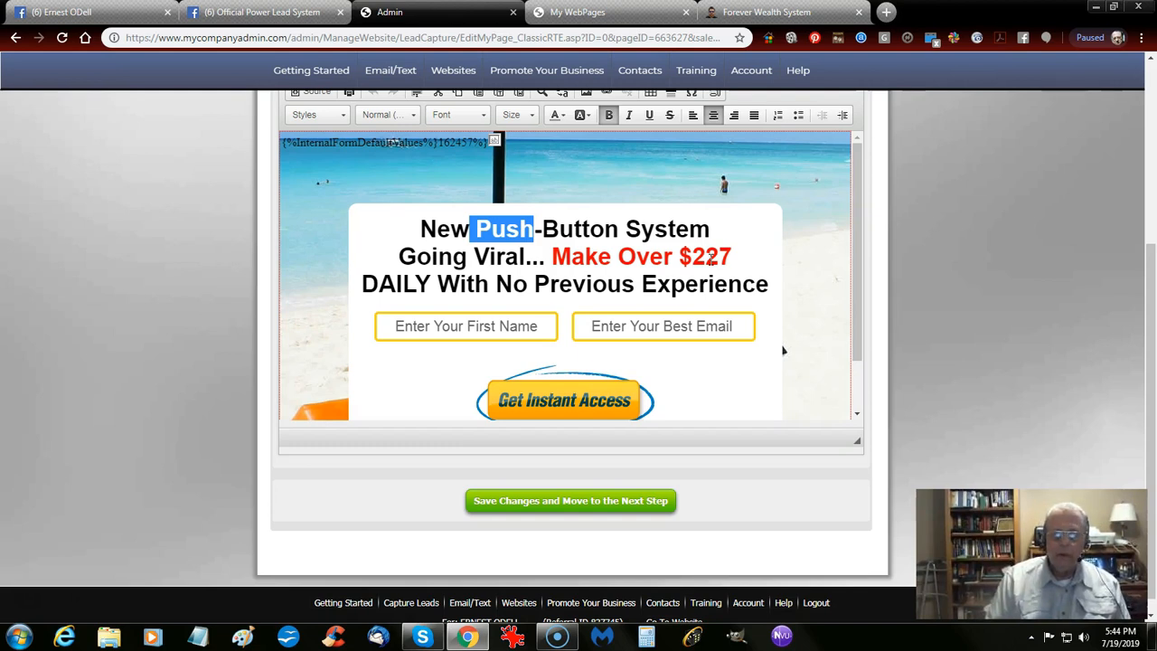
key("Down")
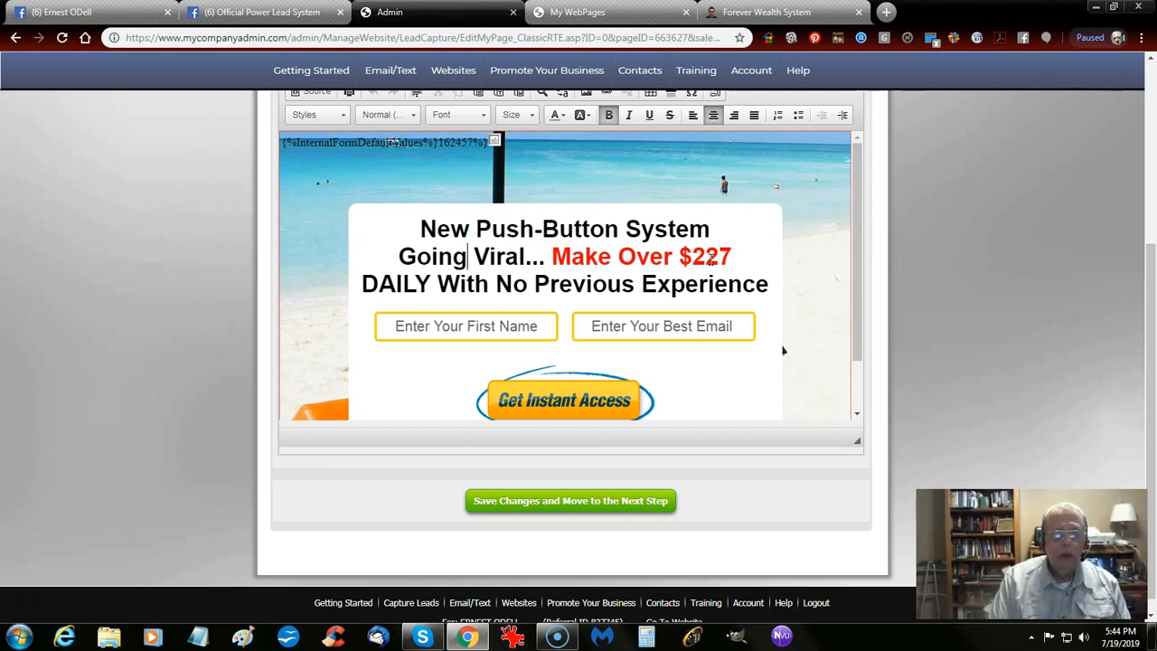
key("ctrl+shift+Left")
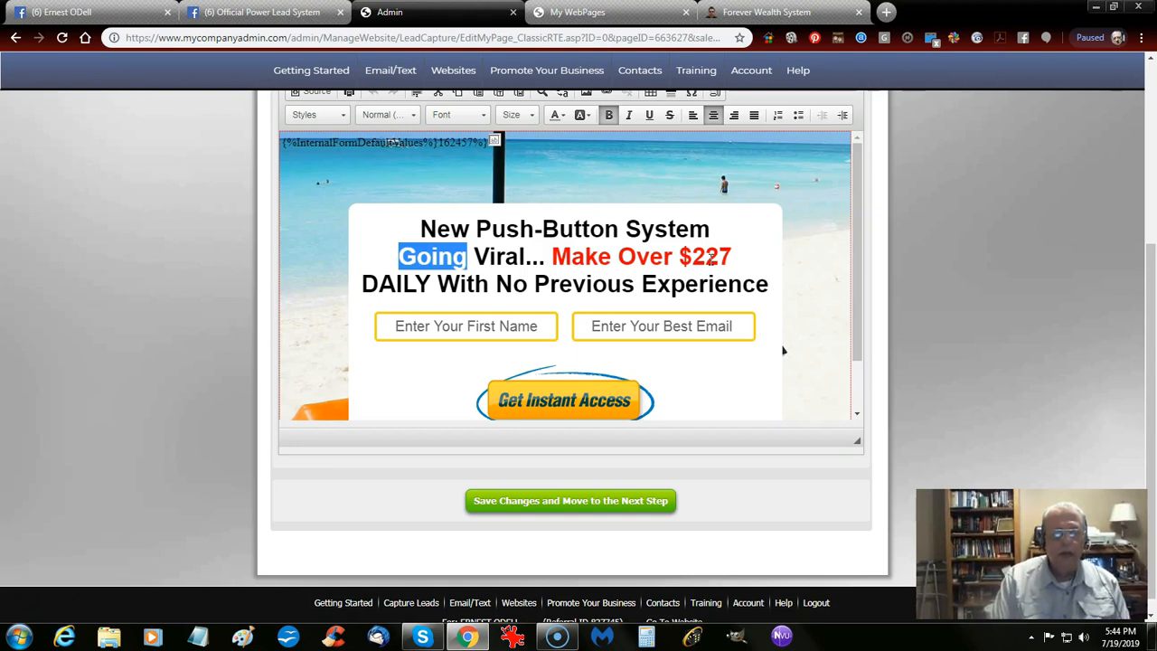
type("Has")
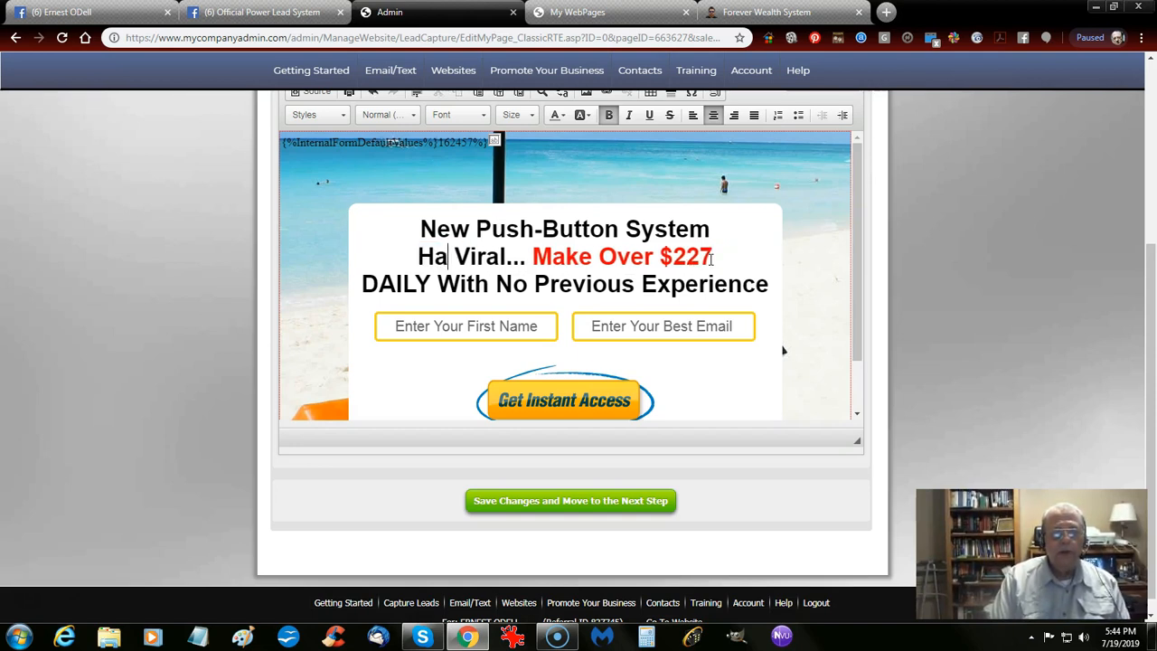
type(" Gone ")
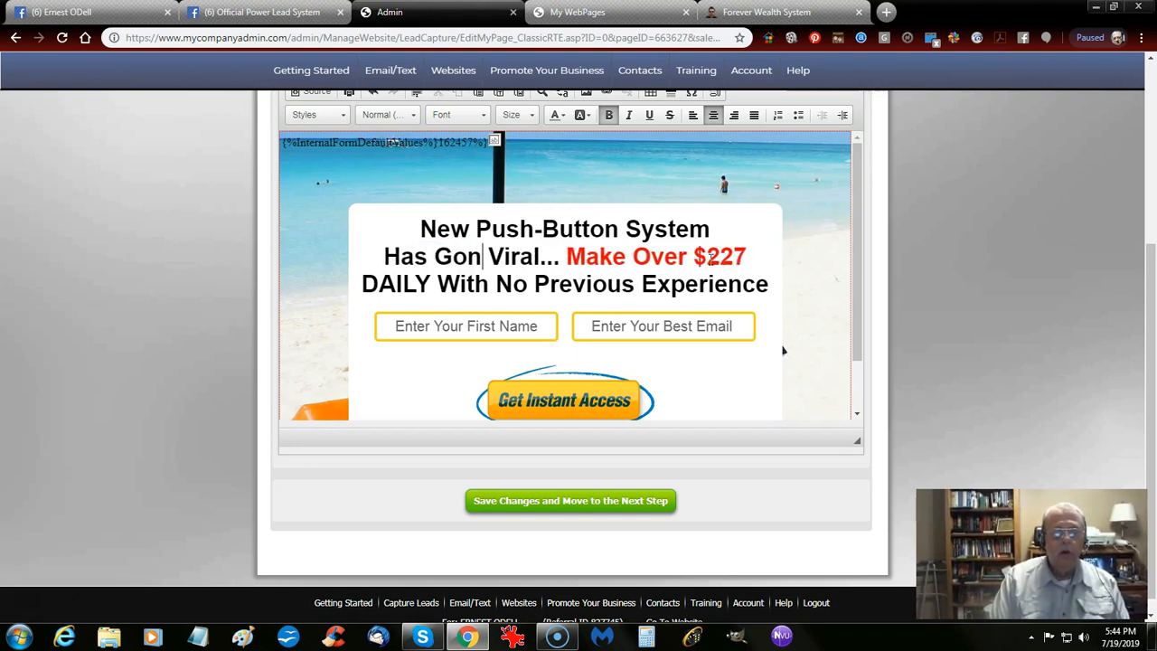
type("Tota")
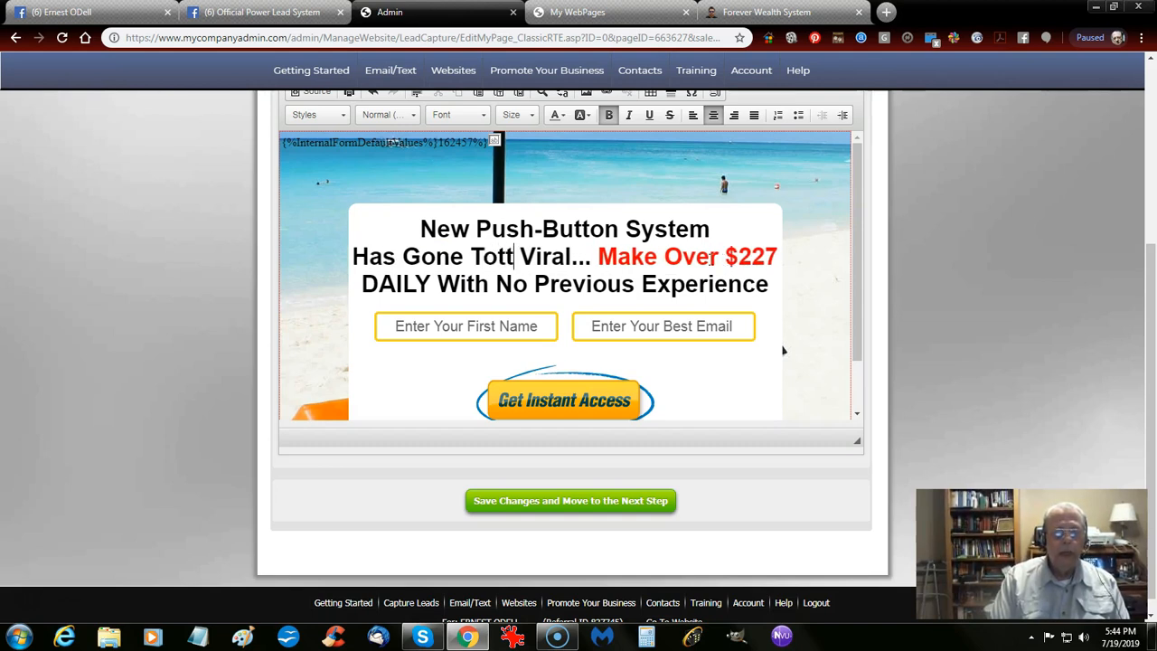
type("lly")
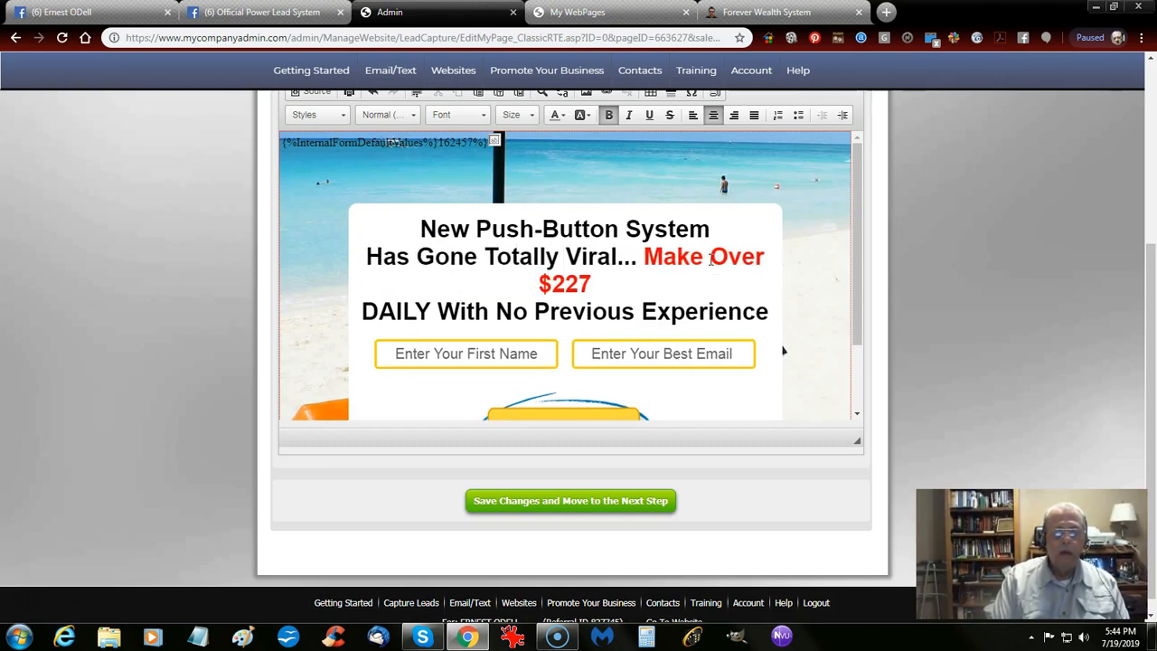
Step: Replace the ellipsis after "Viral" in the headline with "!!!"
key("Right")
key("Right")
key("Right")
key("Right")
key("Right")
key("Right")
key("Right")
key("Right")
key("Right")
key("Right")
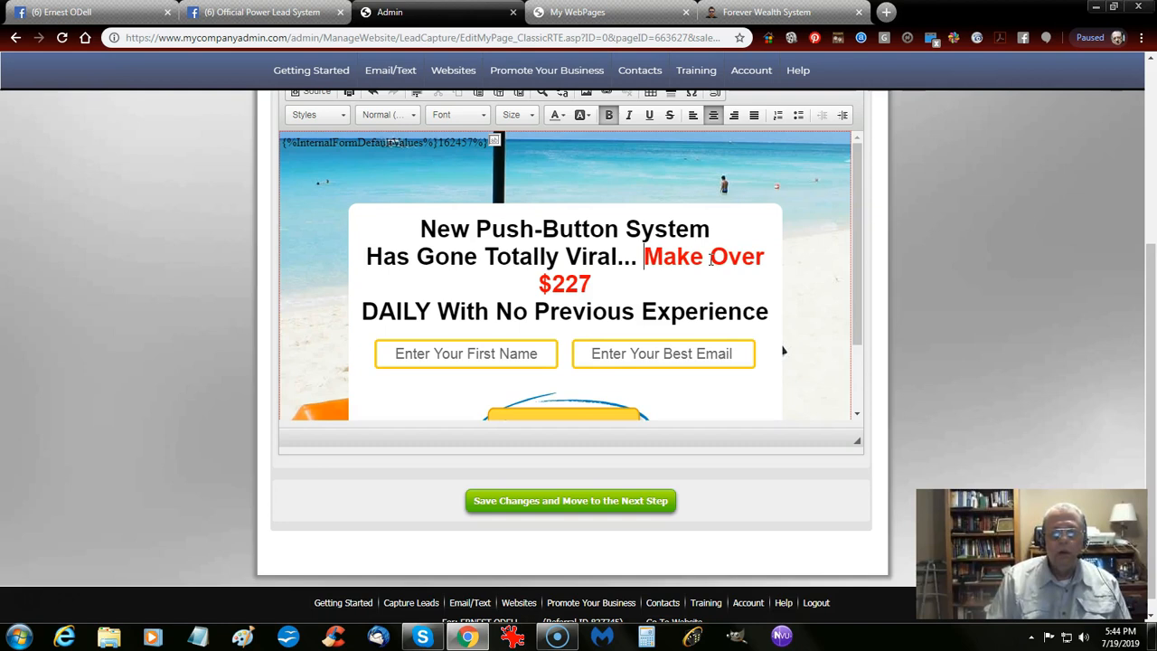
key("shift+Left")
key("shift+Left")
key("shift+Left")
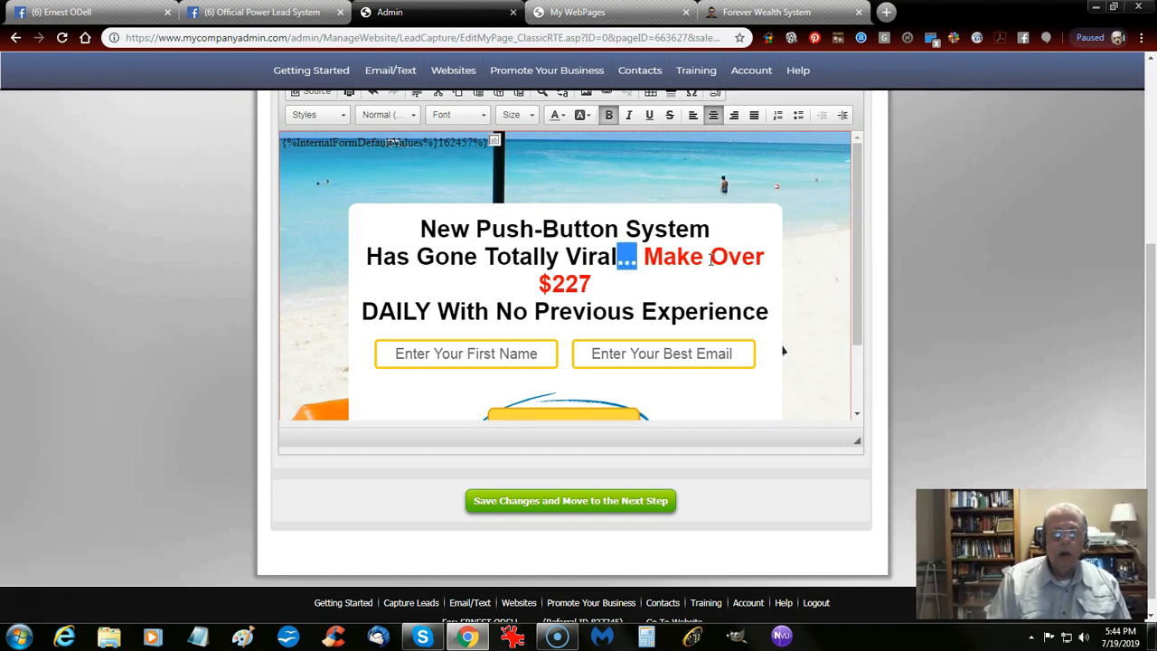
type("!!!")
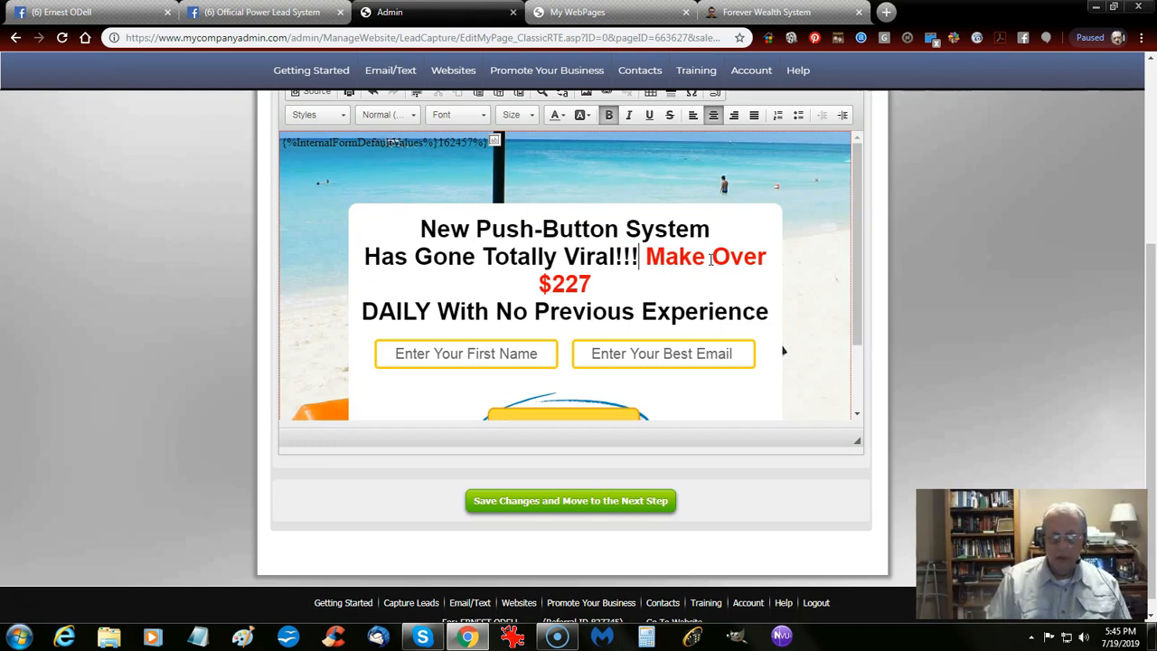
Step: Separate the red "Make Over $227" text from the line above with a blank line and put "Realistically" in front of it
key("Return")
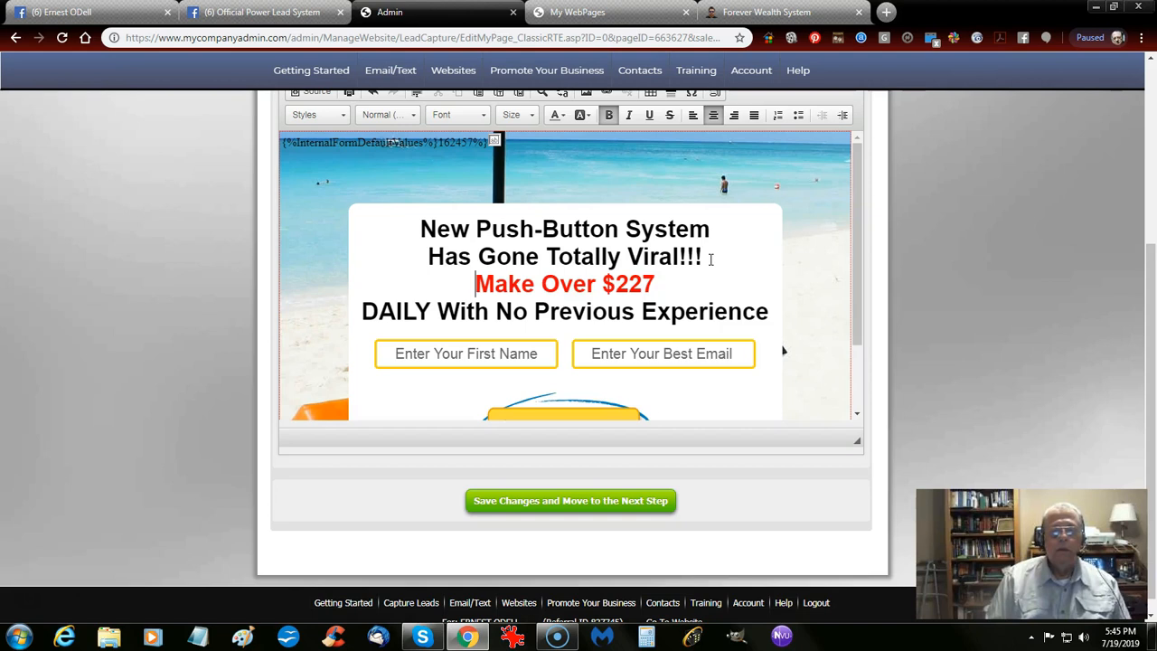
key("Return")
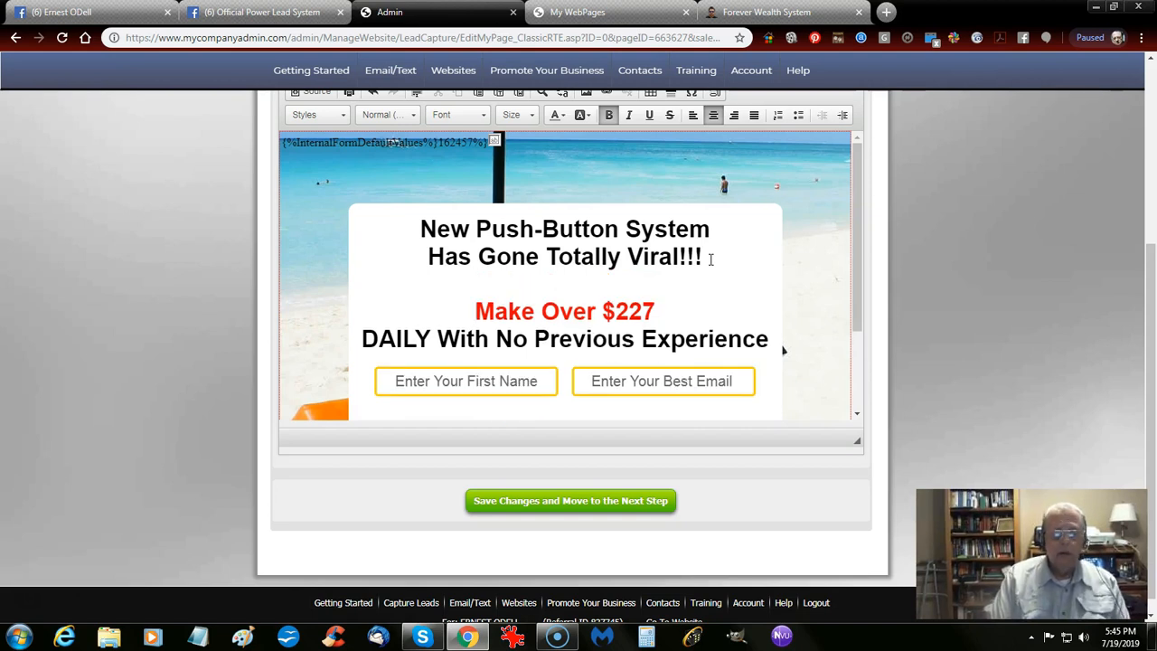
type("Re")
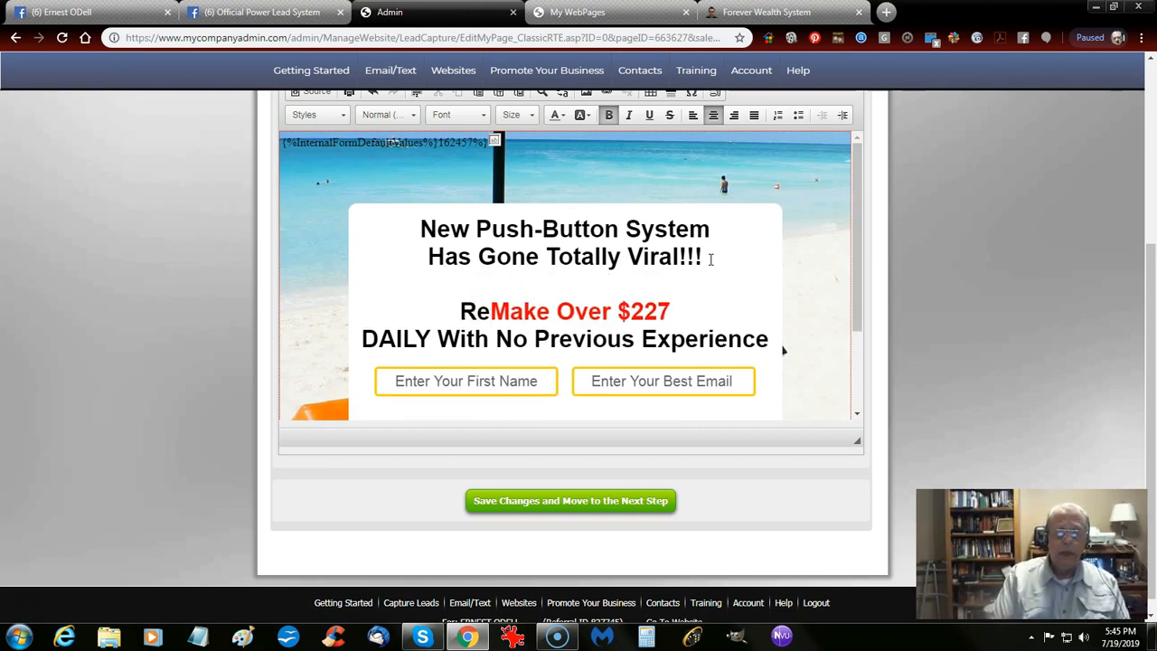
type("alistic")
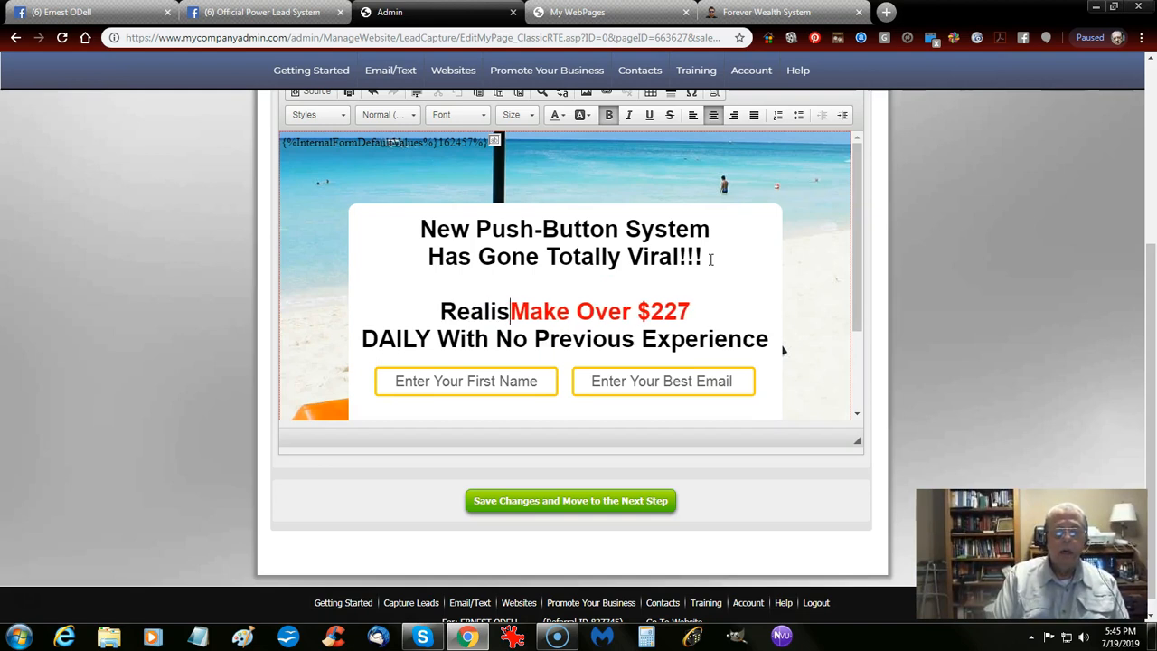
type("ally")
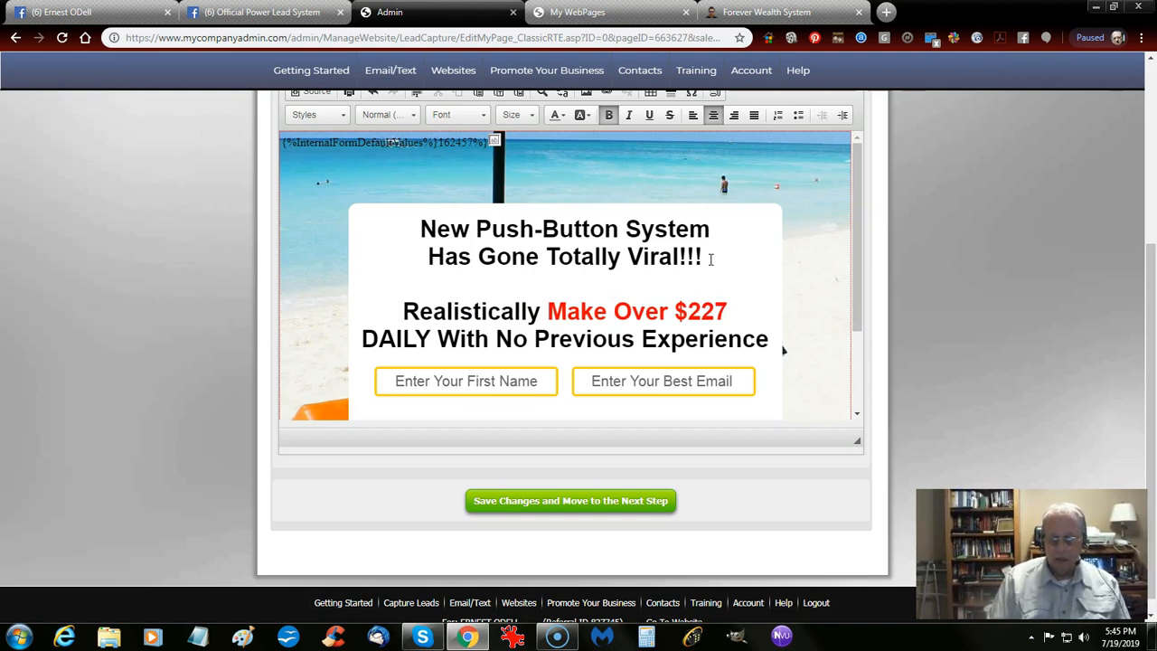
Step: In the red headline text after "Make", replace "Over $227" with "$500 Days"
key("Delete")
key("Delete")
key("Delete")
key("Delete")
key("Delete")
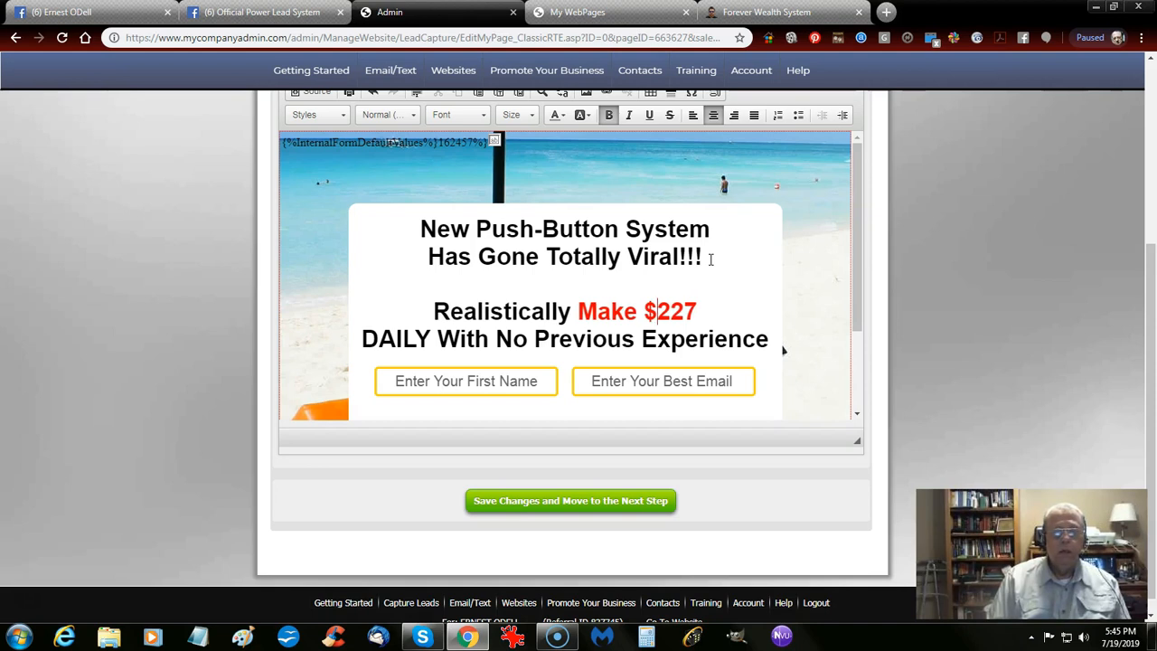
key("Delete")
key("Delete")
key("Delete")
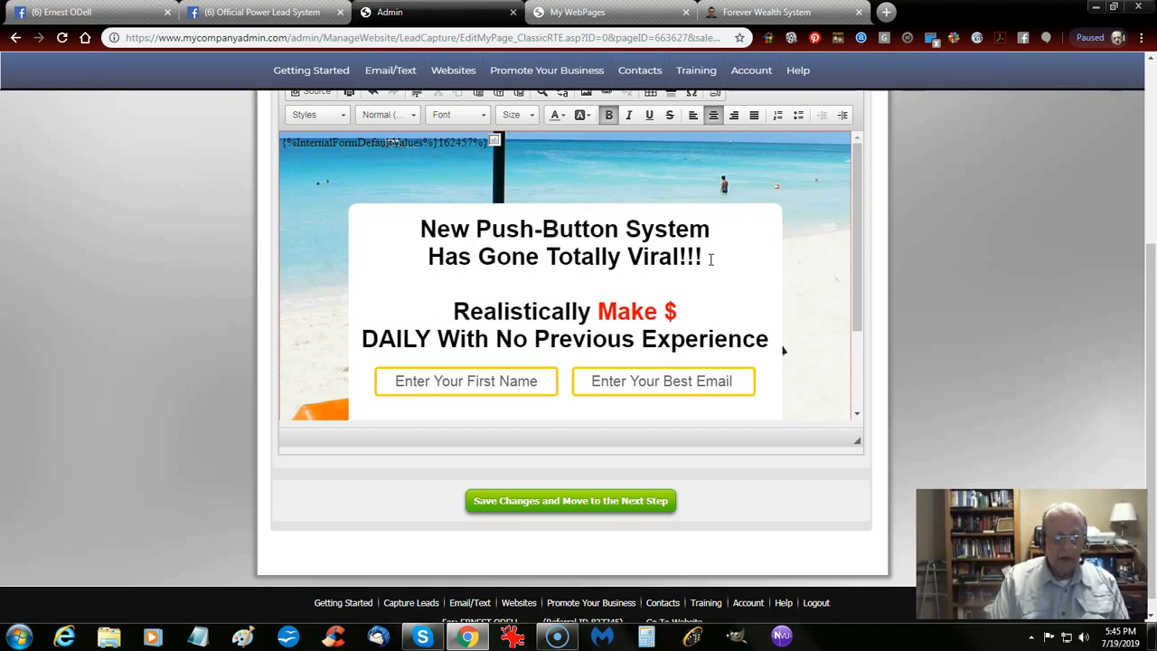
type("500")
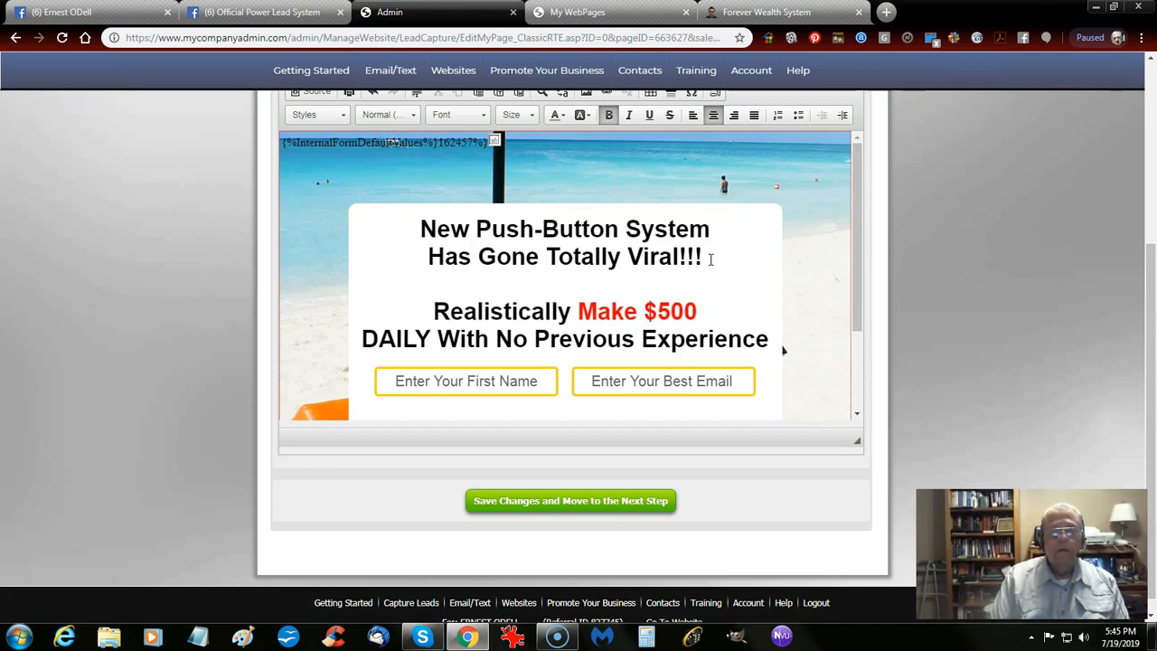
type(" Days")
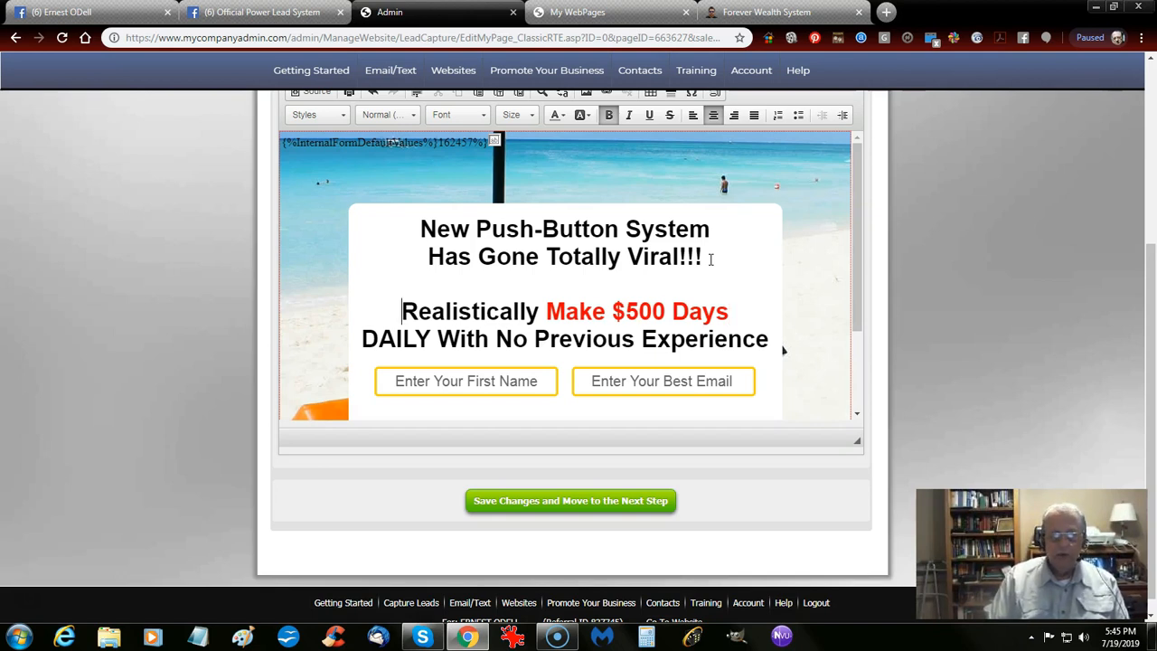
Step: Delete the black word "Realistically" in front of the red "Make $500 Days" text
key("Delete")
key("Delete")
key("Delete")
key("Delete")
key("Delete")
key("Delete")
key("Delete")
key("Delete")
key("Delete")
key("Delete")
key("Delete")
key("Delete")
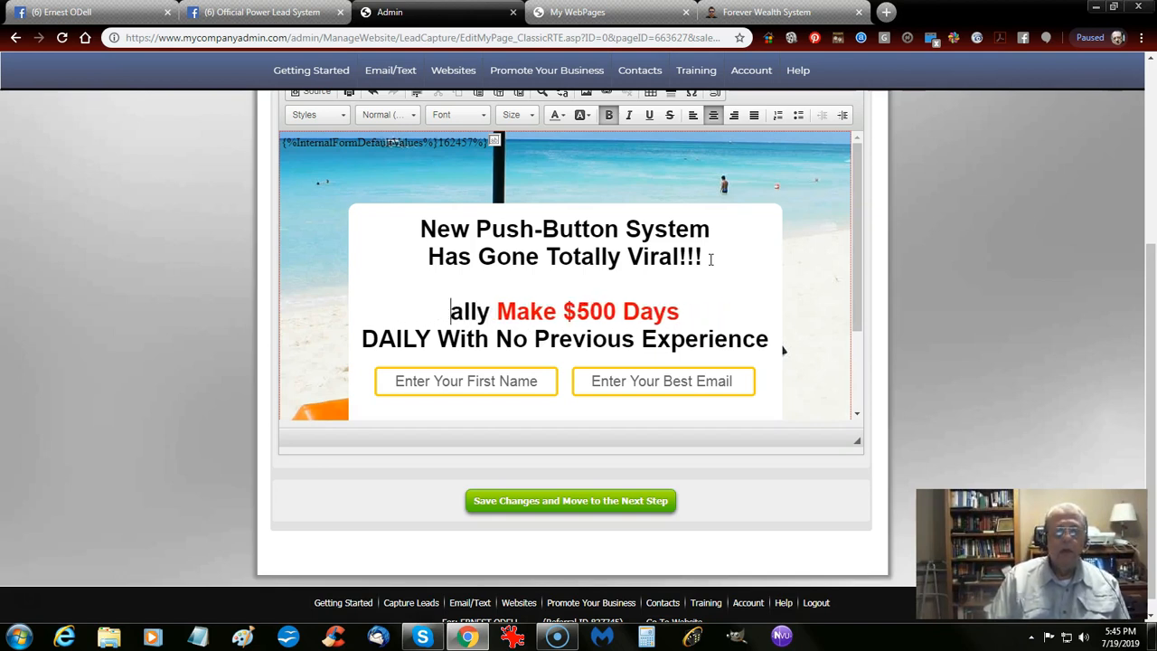
key("Delete")
key("Delete")
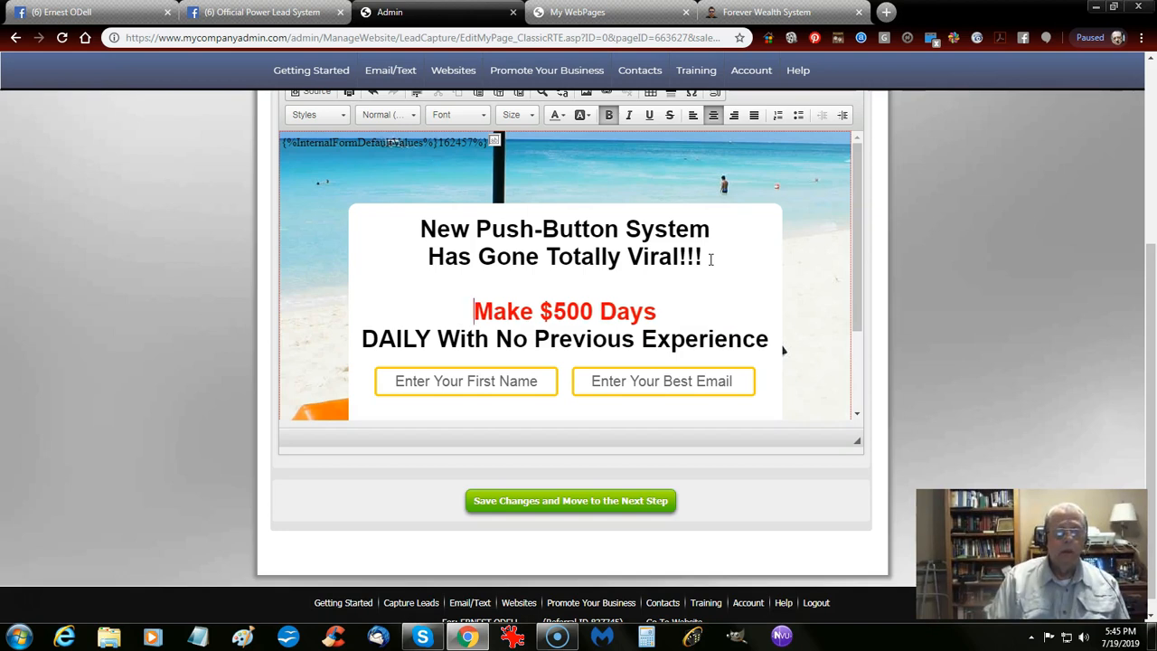
Step: Insert "Realistically" before "Make $500 Days" in the same red formatting
key("Right")
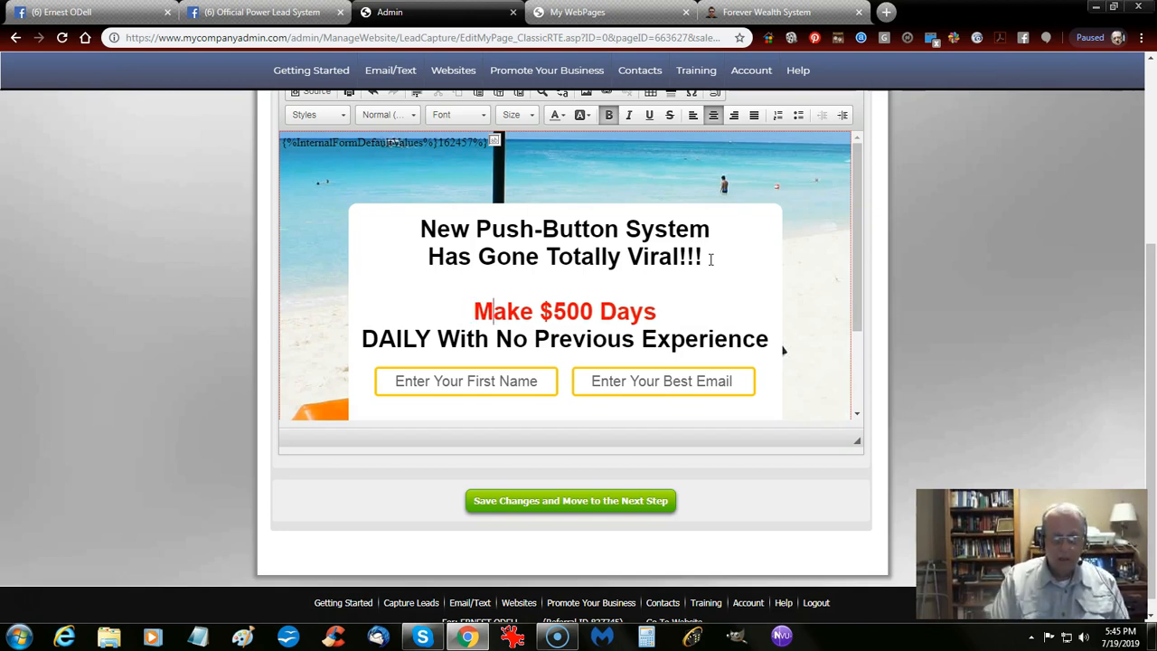
type("R")
key("Left")
key("BackSpace")
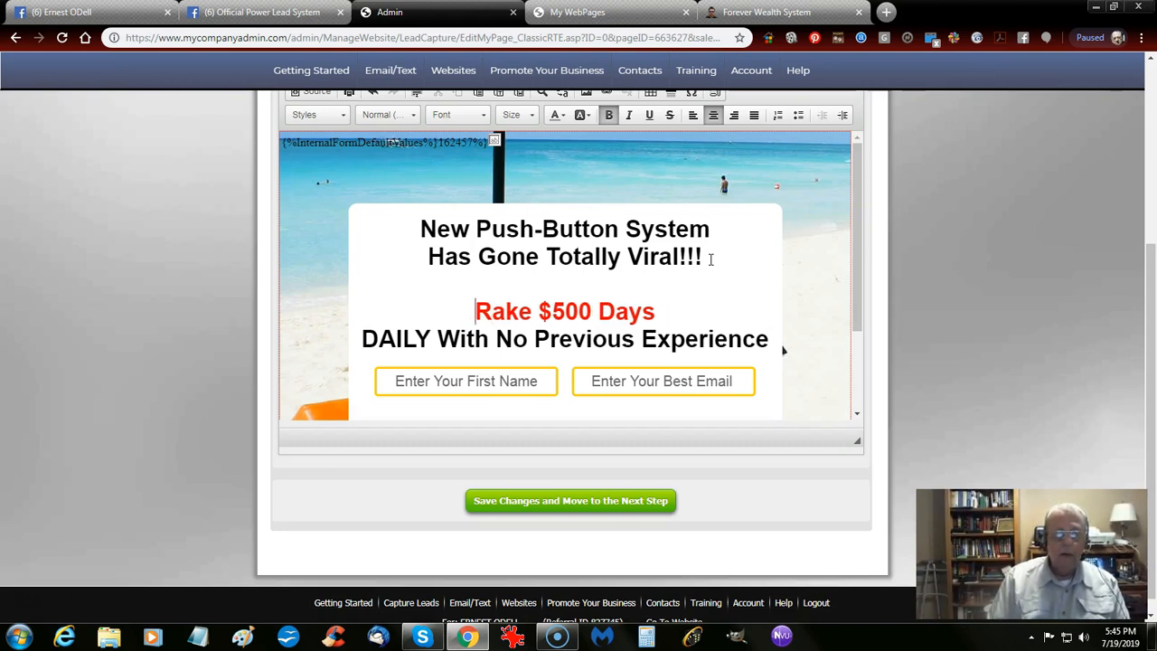
type("eali")
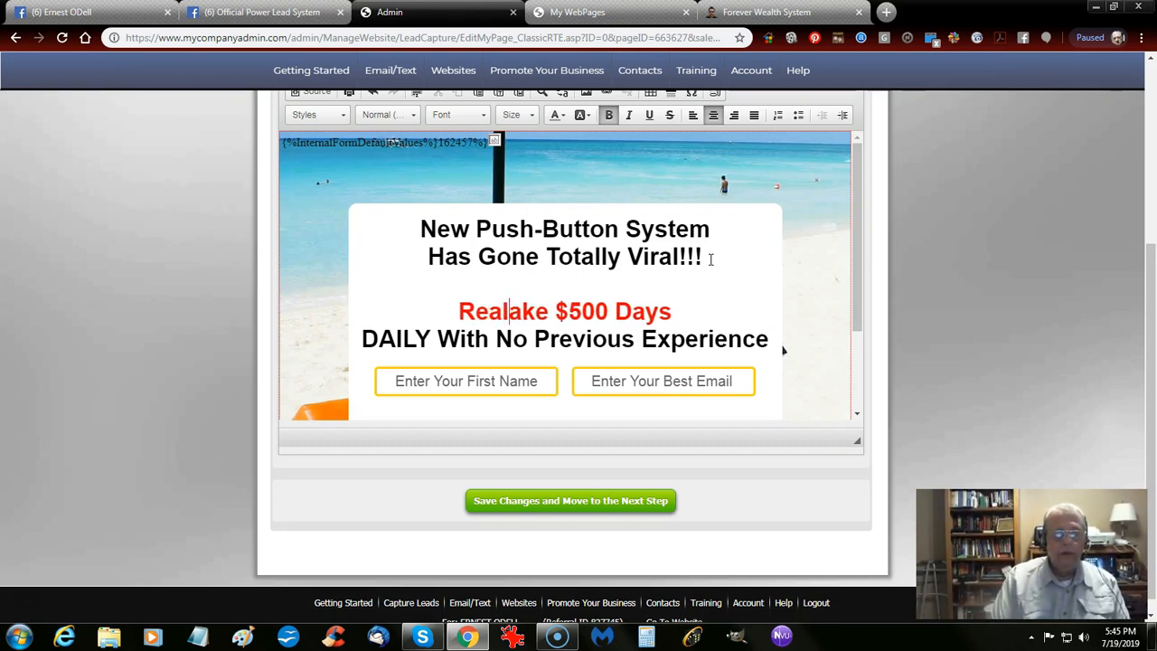
type("s")
key("BackSpace")
type("list")
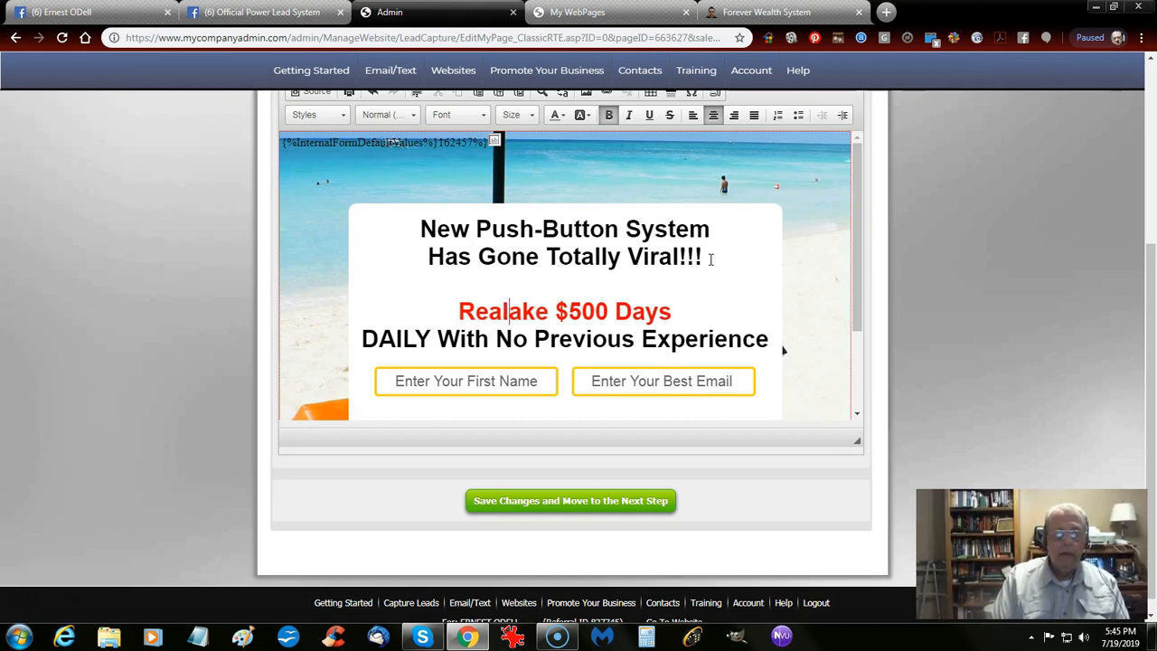
type("ically ")
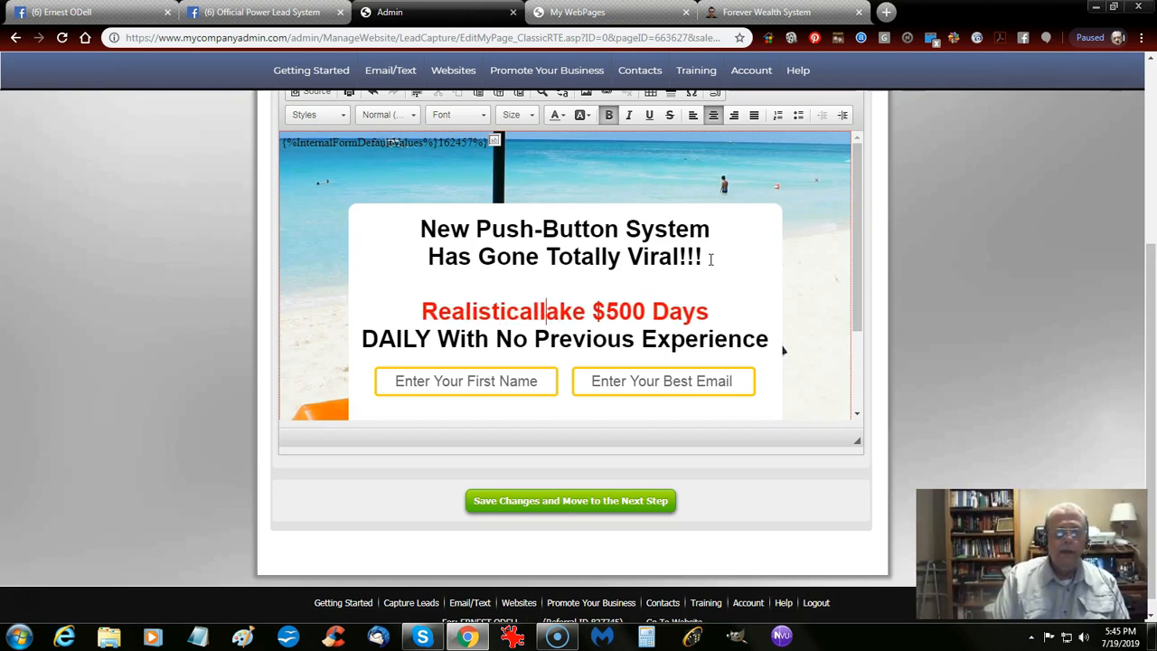
type("M")
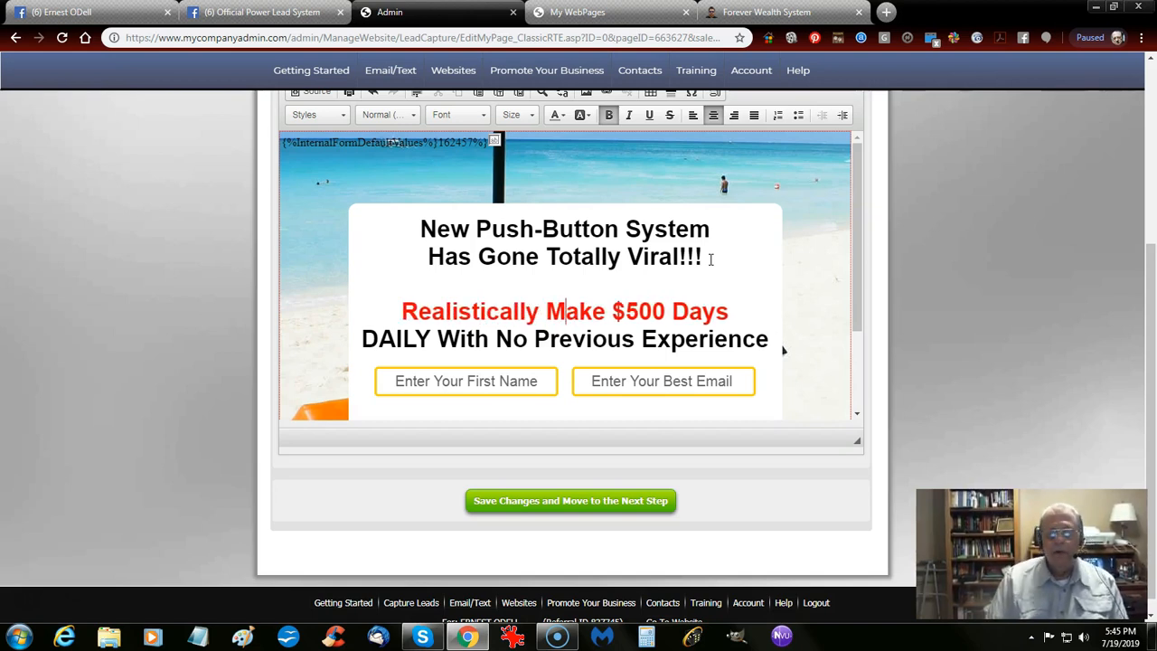
Step: Extend the red line with "With", add "Power Lead System!" on a new red line below, and leave a blank line after it
key("End")
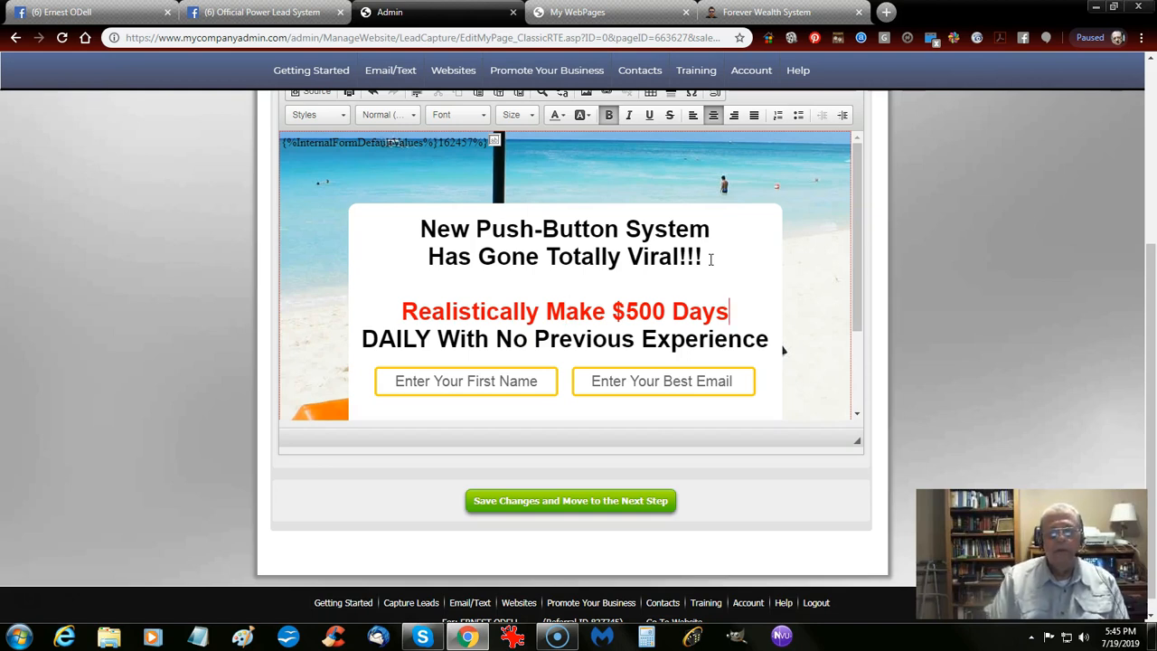
type("With P")
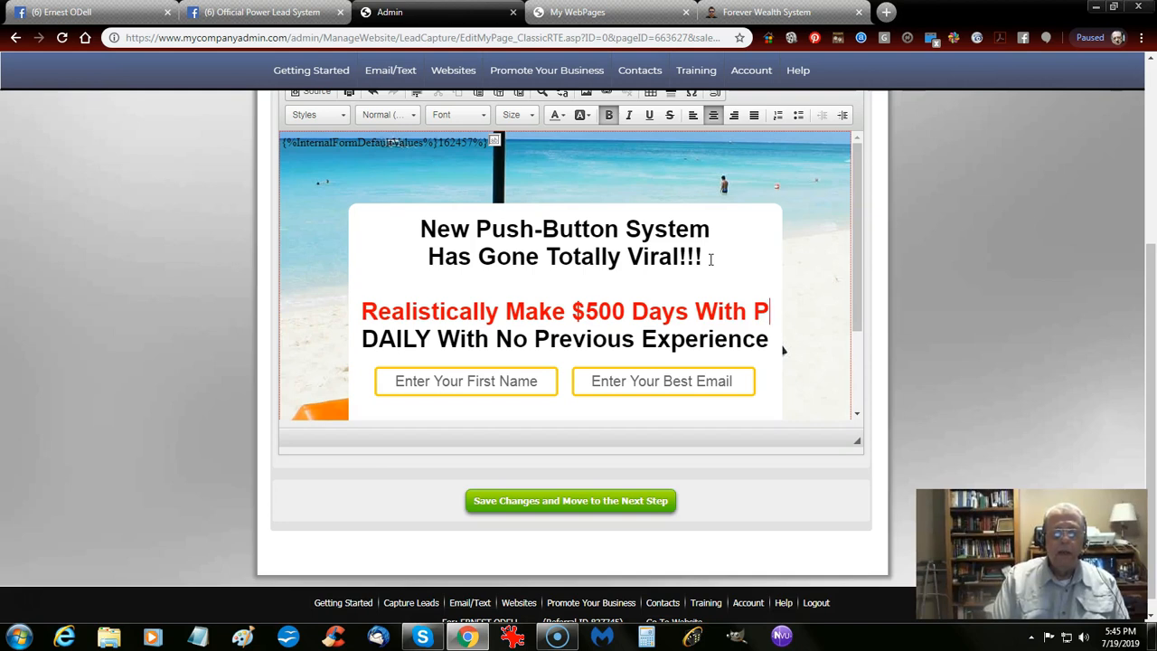
type("LA")
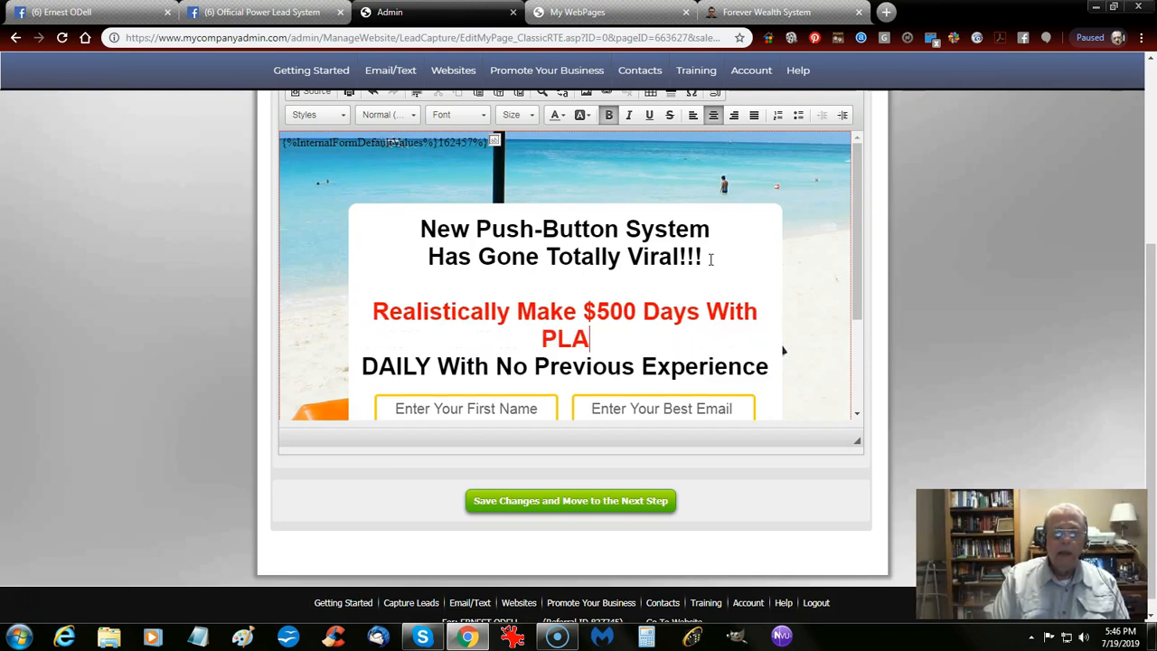
key("BackSpace")
key("BackSpace")
key("BackSpace")
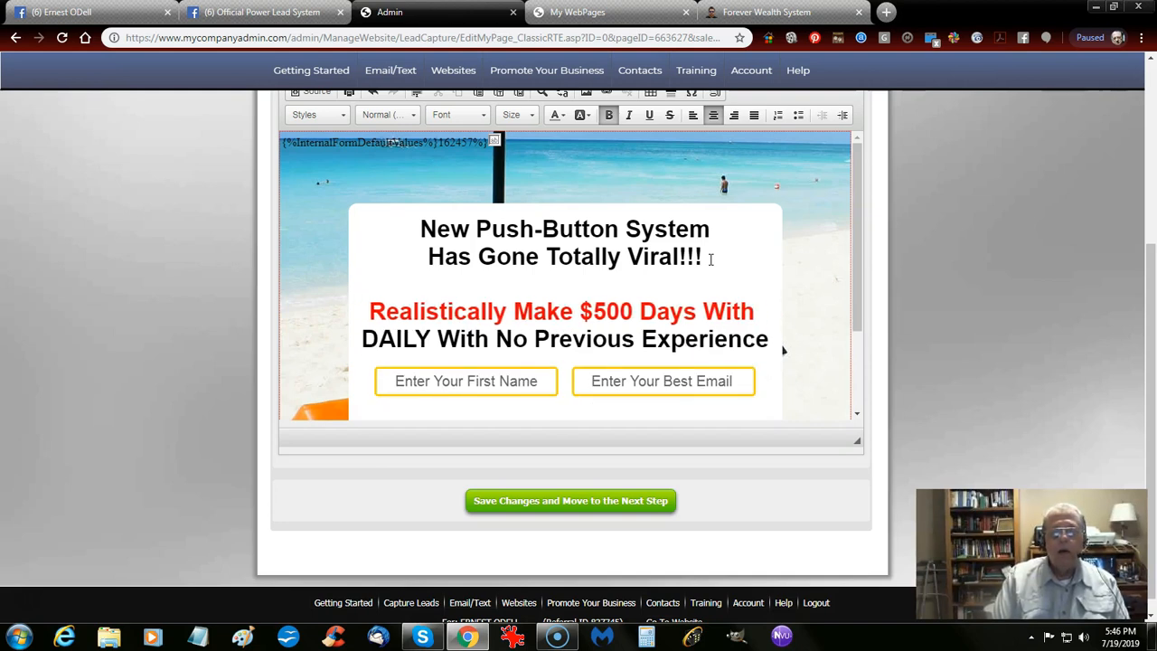
type("P")
key("BackSpace")
key("Return")
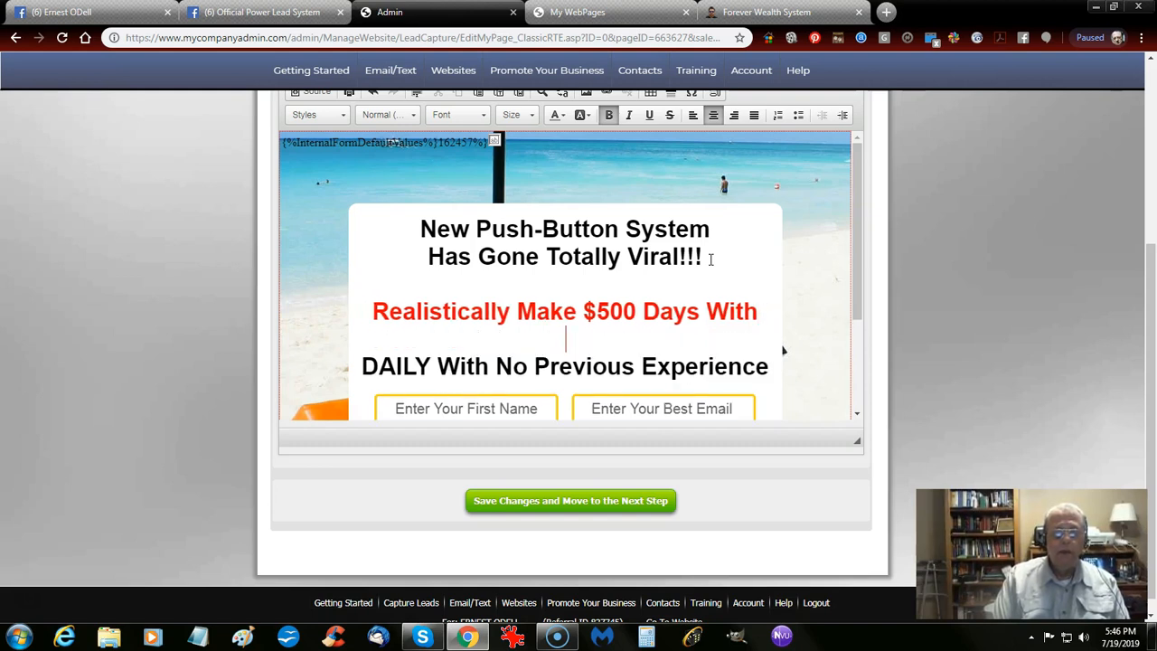
type("P")
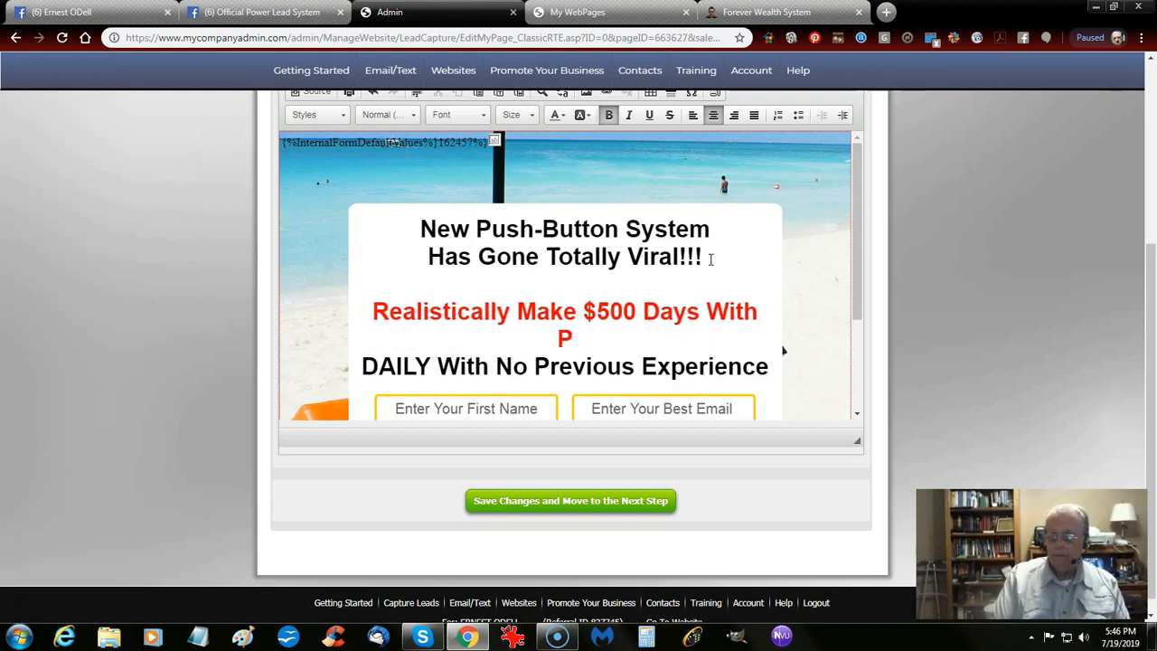
type("ower L")
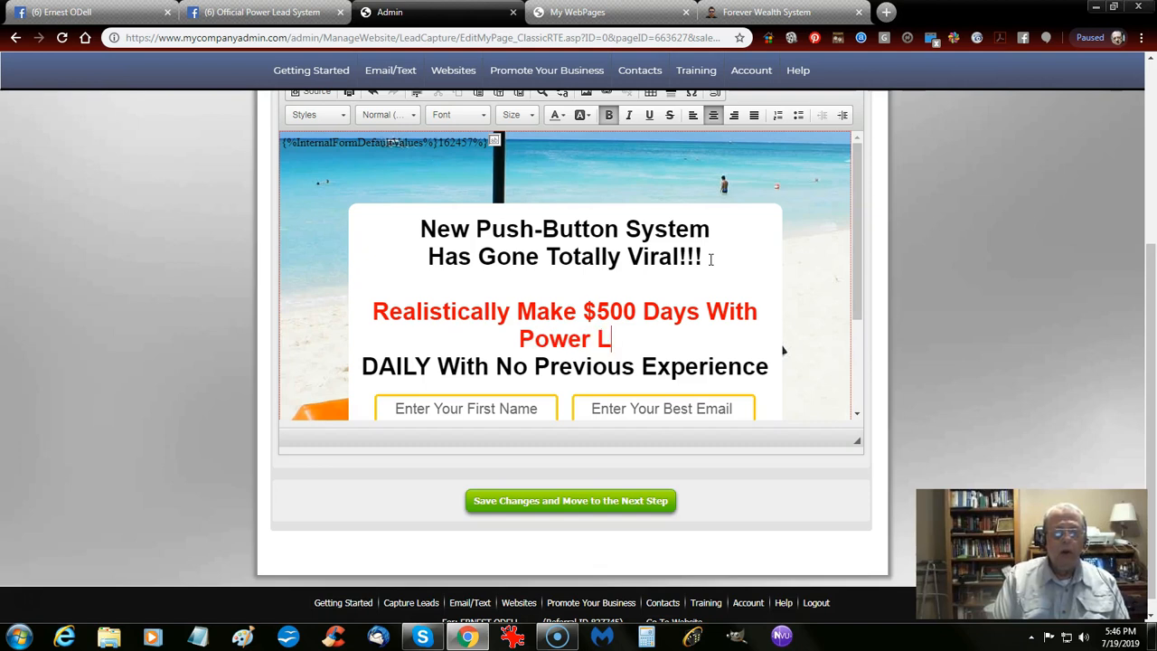
type("ead System!")
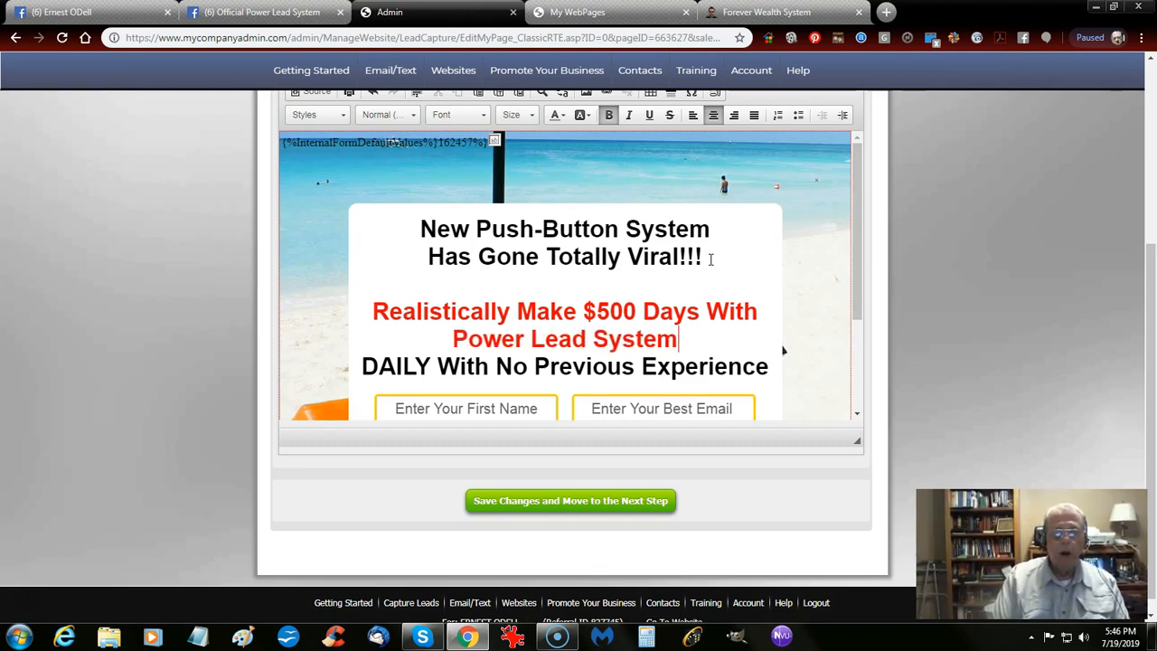
key("Return")
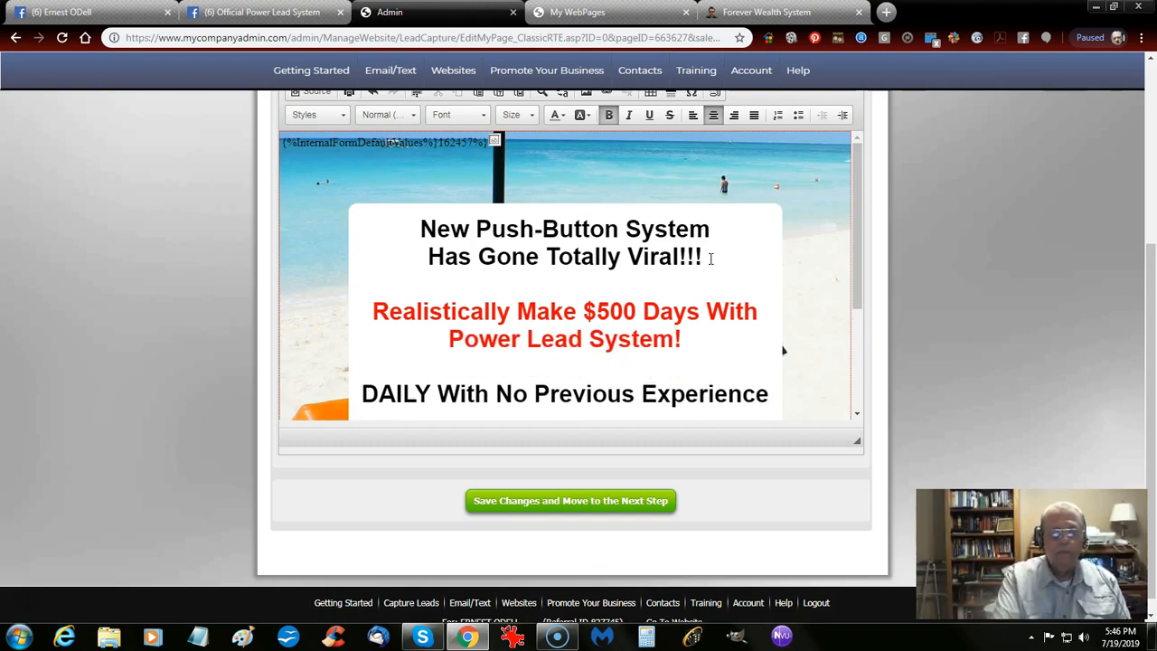
Step: Change the black "DAILY With No Previous Experience" line to "No Previous Experience Necessary"
left_click(516, 220)
scroll(496, 230, "down", 2)
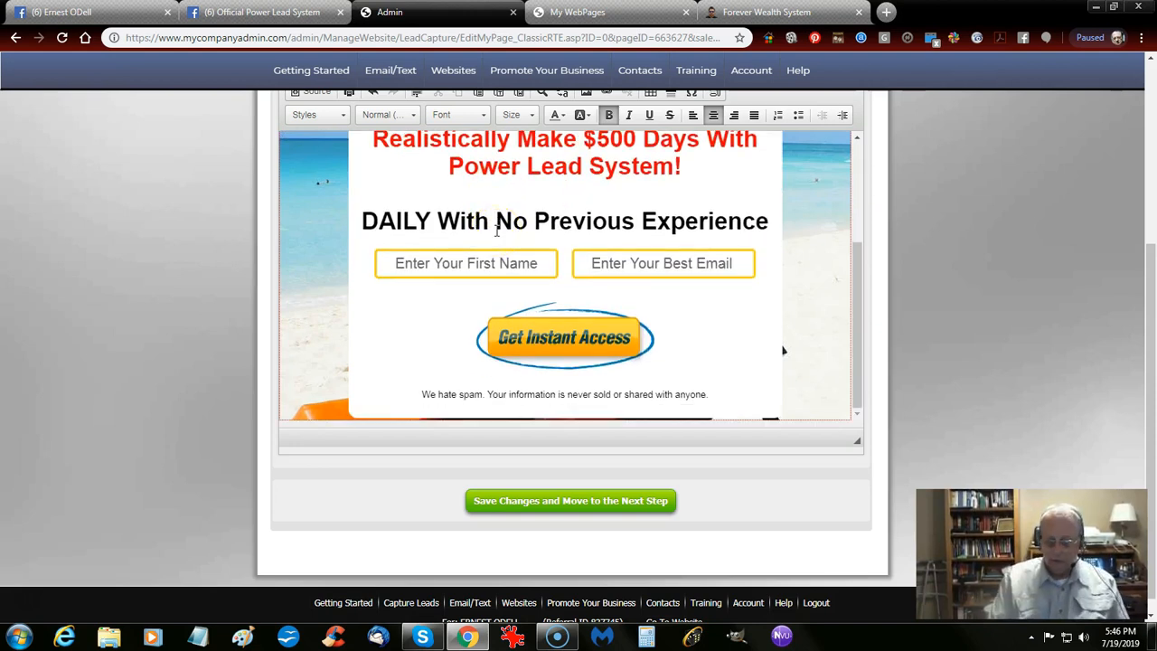
key("ctrl+shift+Right")
key("ctrl+shift+Right")
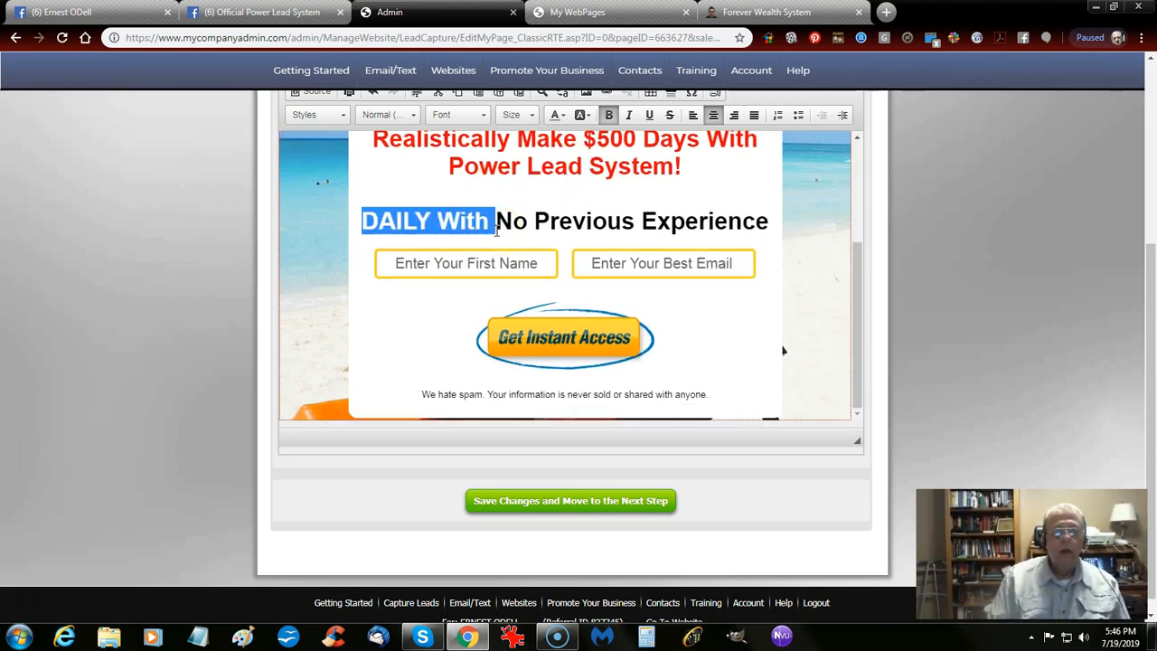
key("Delete")
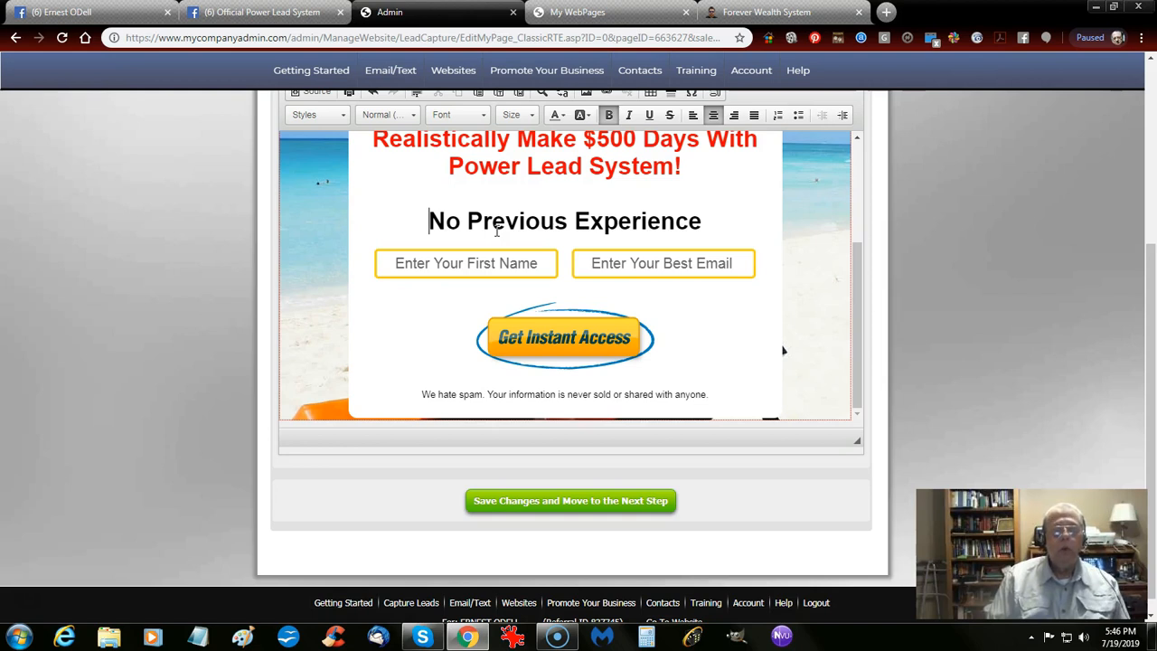
type("N")
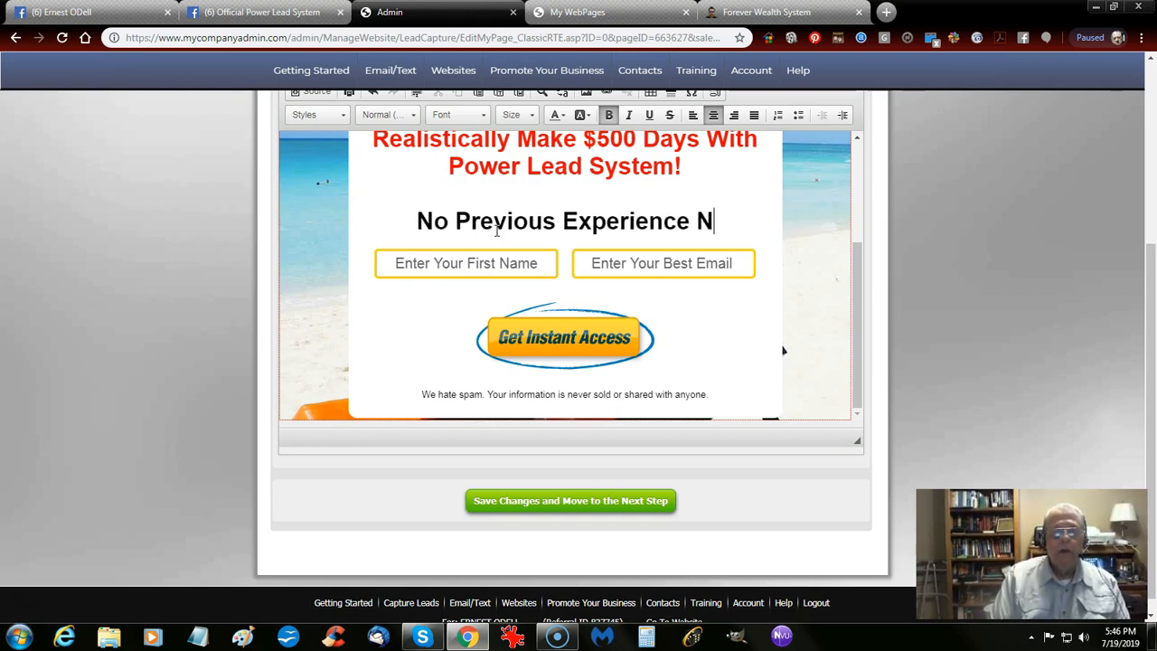
type("ecessary")
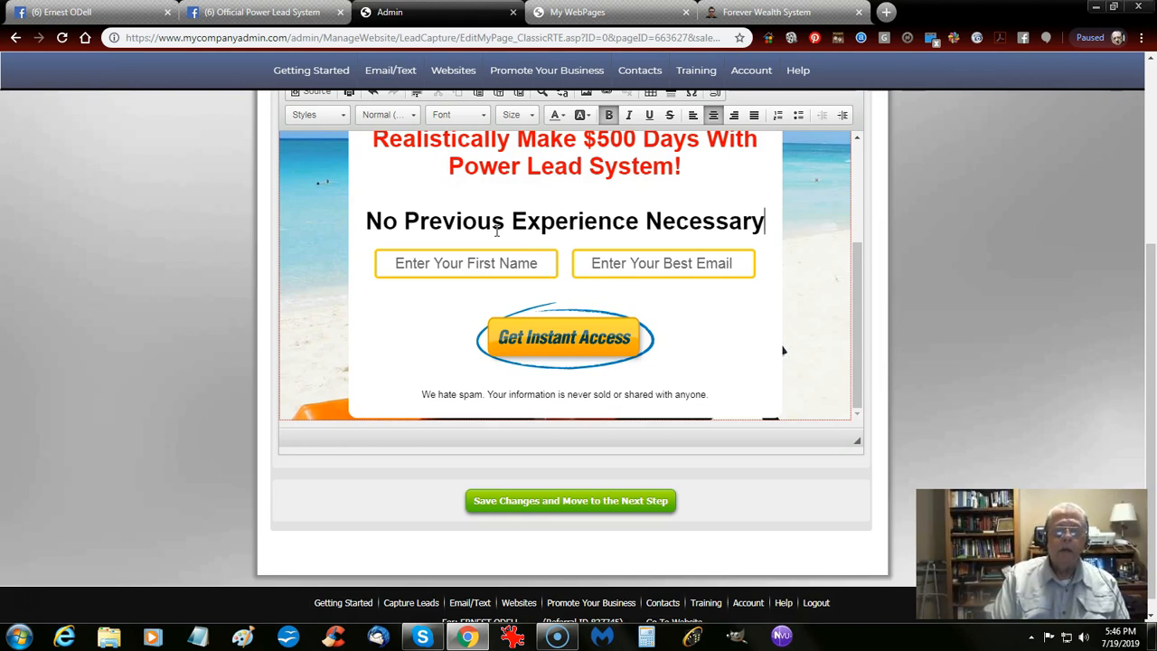
Step: Below "No Previous Experience Necessary", add "We Have All The People Here To Help" and "You Succeed!" on two new lines
key("Return")
type("We Have All The ")
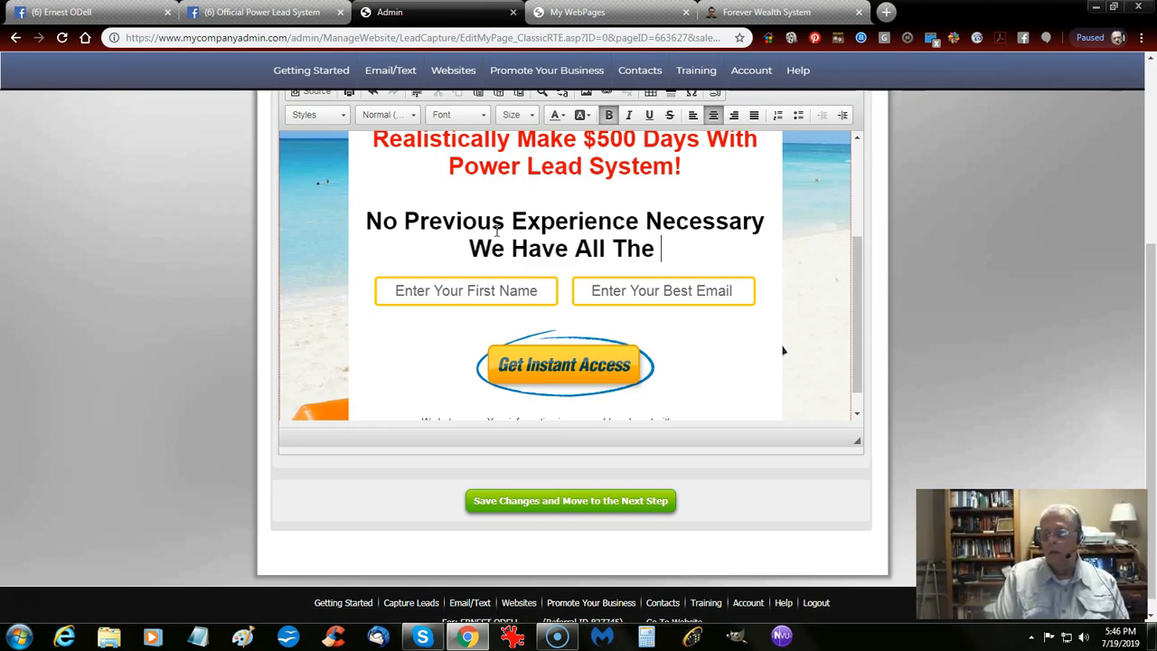
type("People Her")
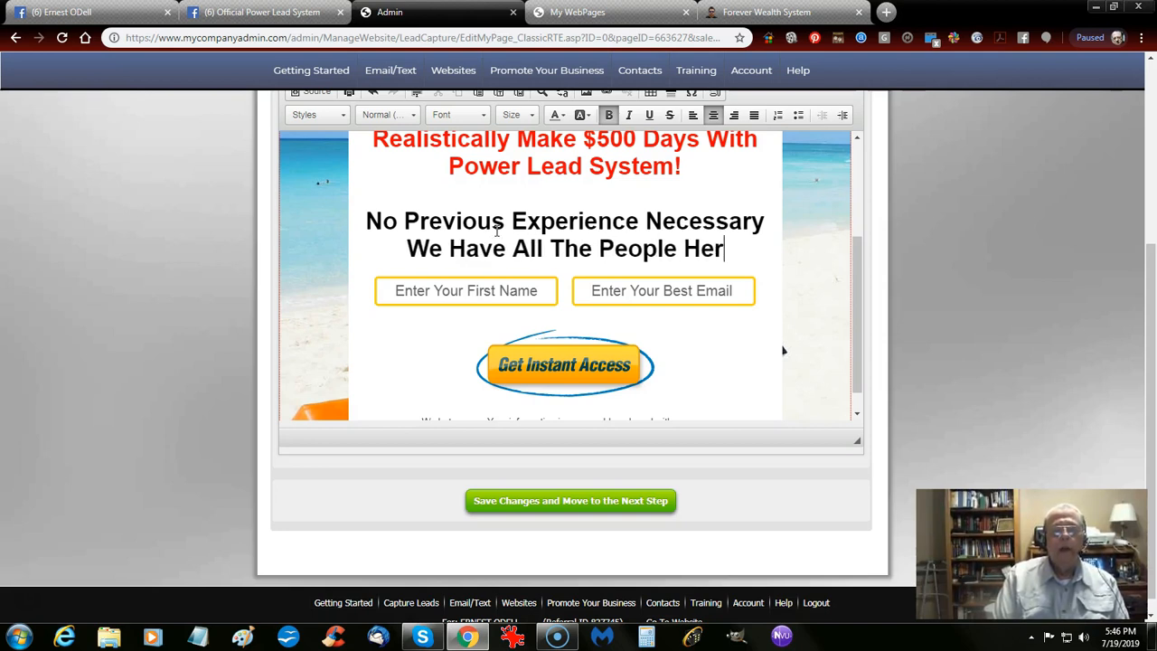
type("e To Heo")
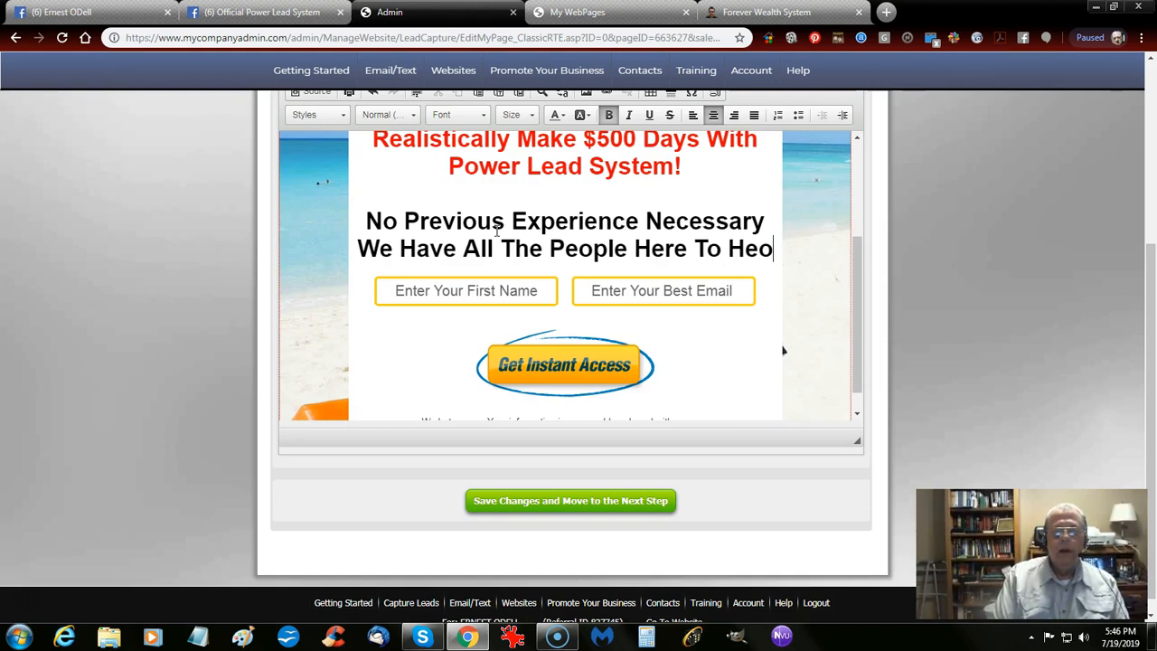
key("BackSpace")
type("lp Y")
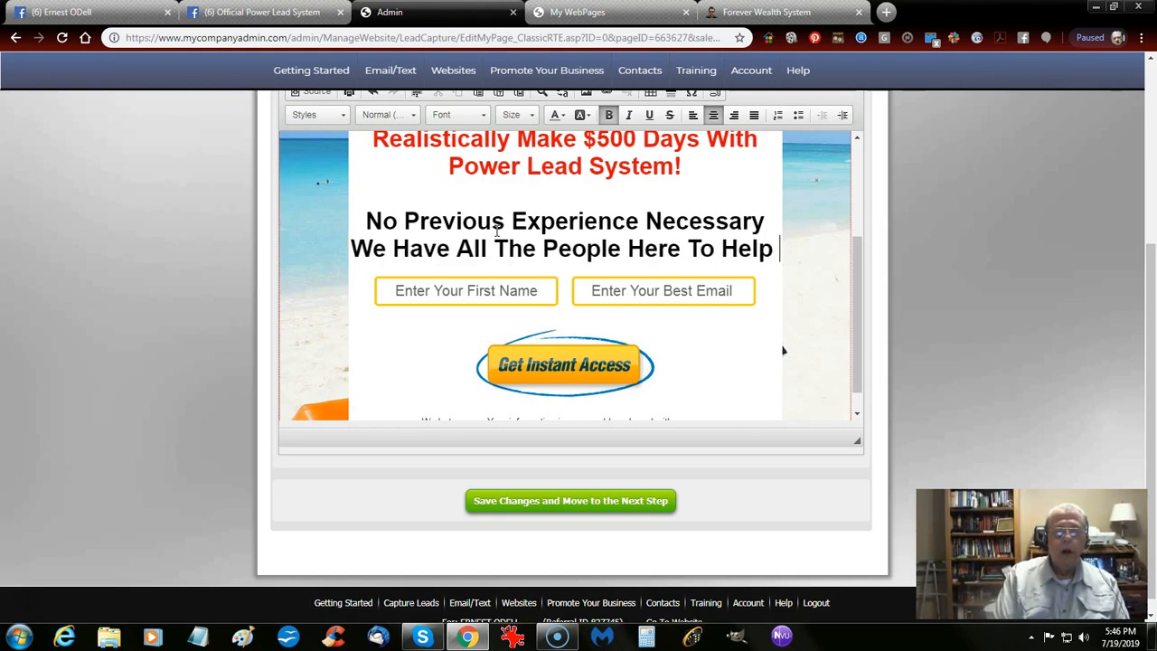
key("BackSpace")
key("BackSpace")
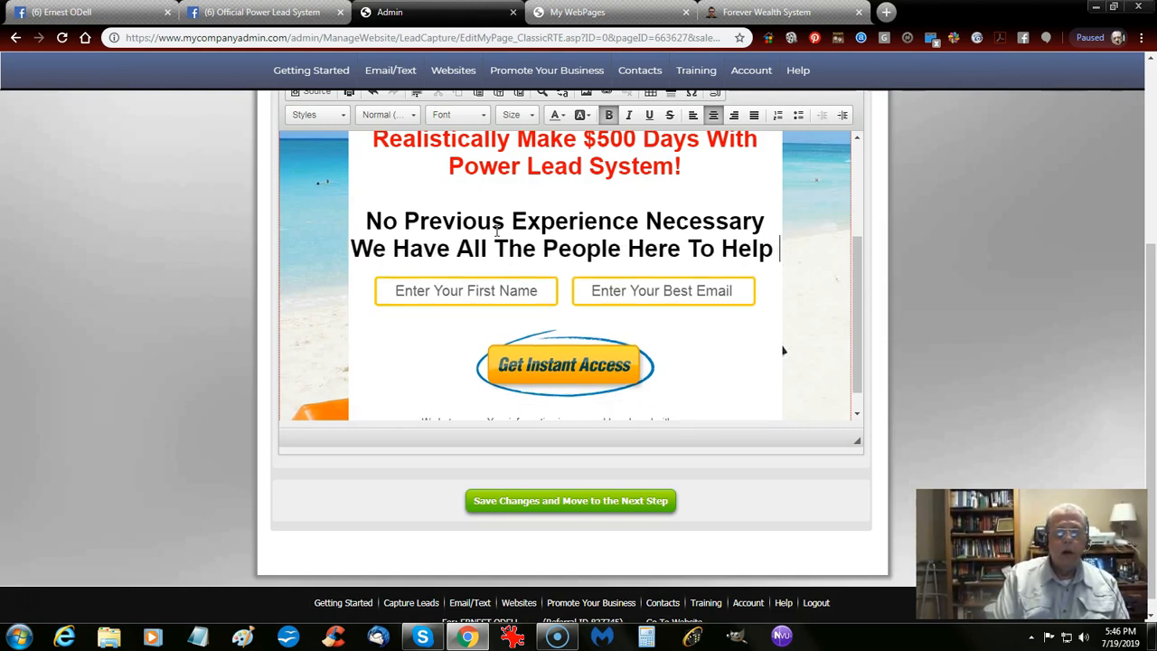
key("Return")
type("You Succe")
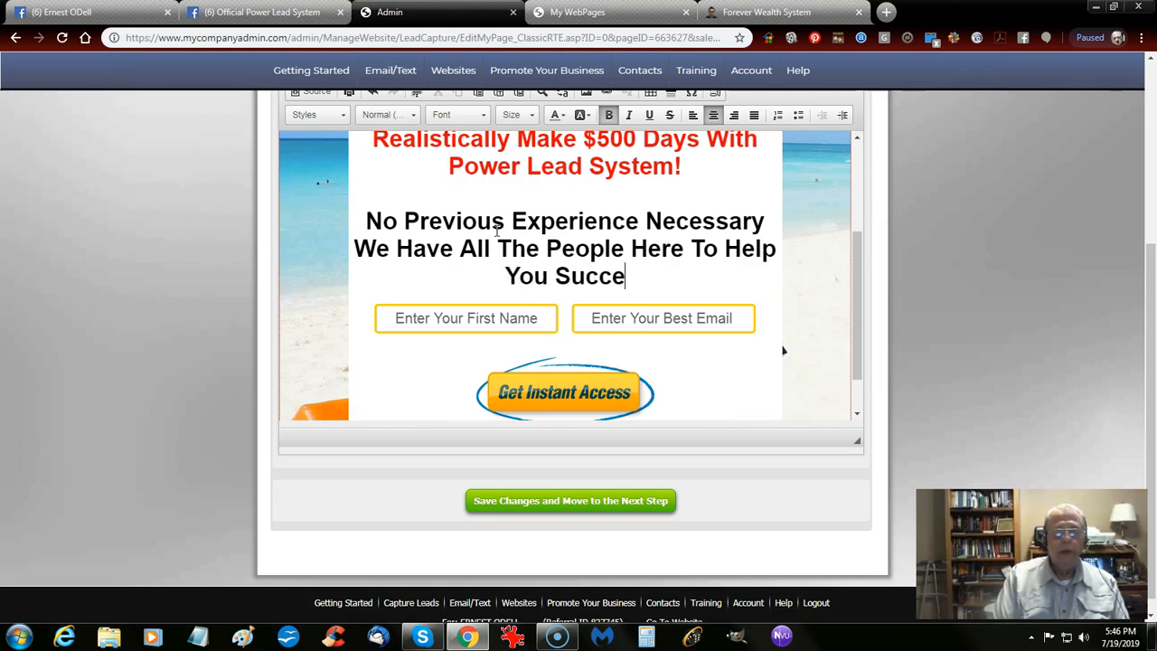
type("ed")
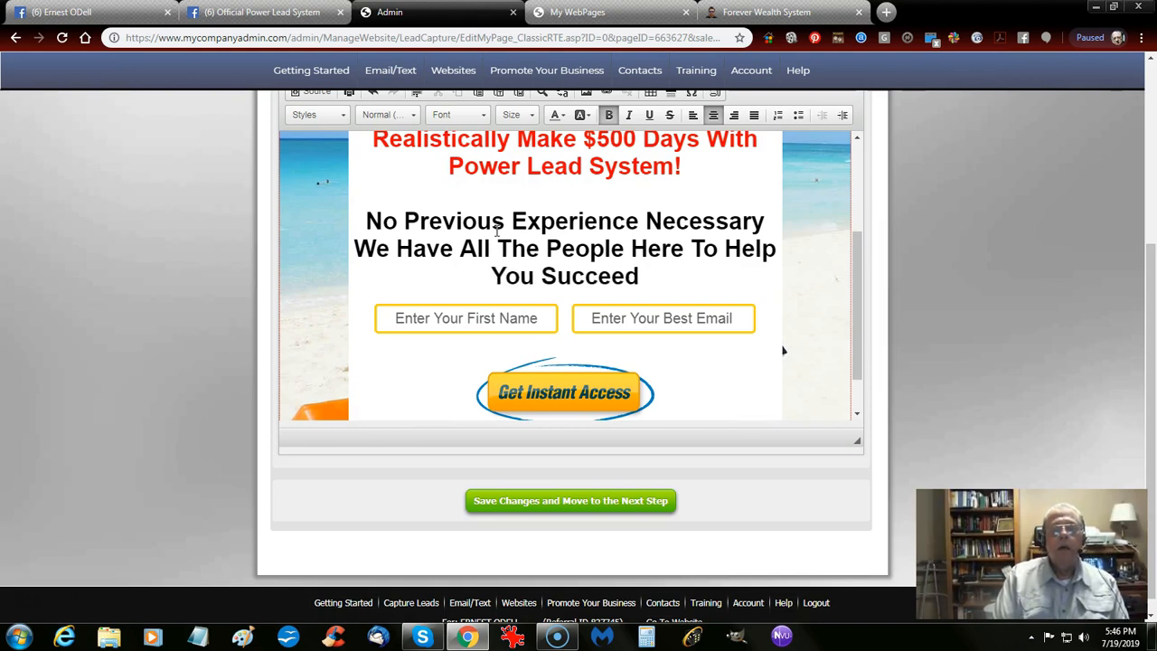
type("!")
Step: Insert two blank lines between "You Succeed!" and the first name and email fields
scroll(506, 228, "down", 2)
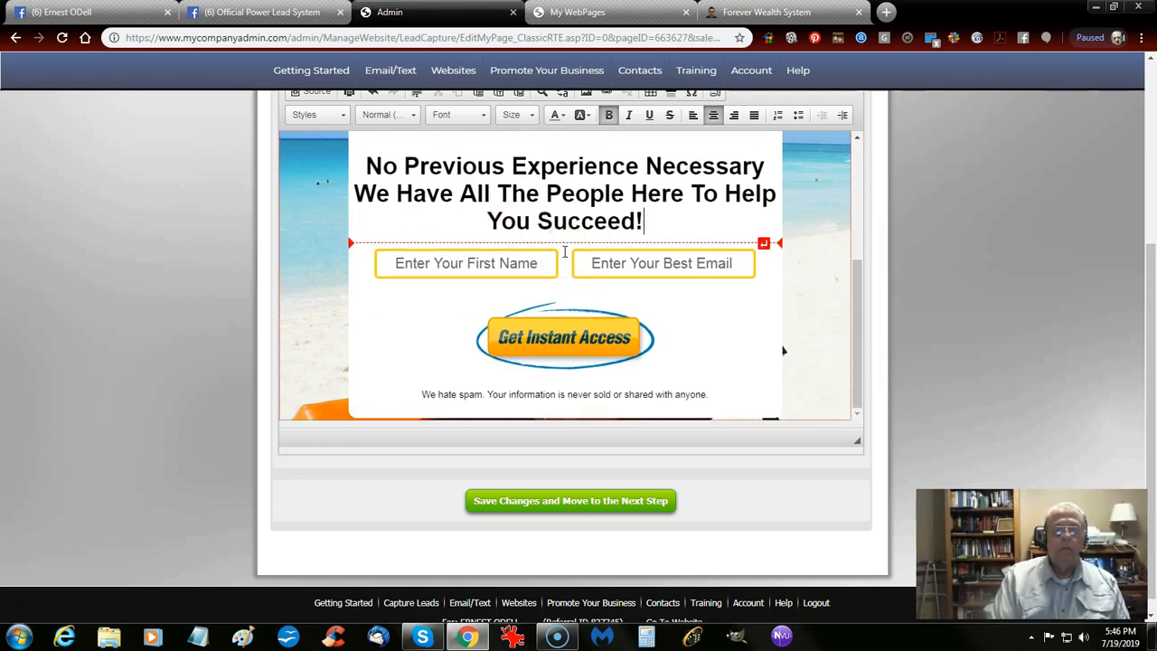
key("Return")
key("Return")
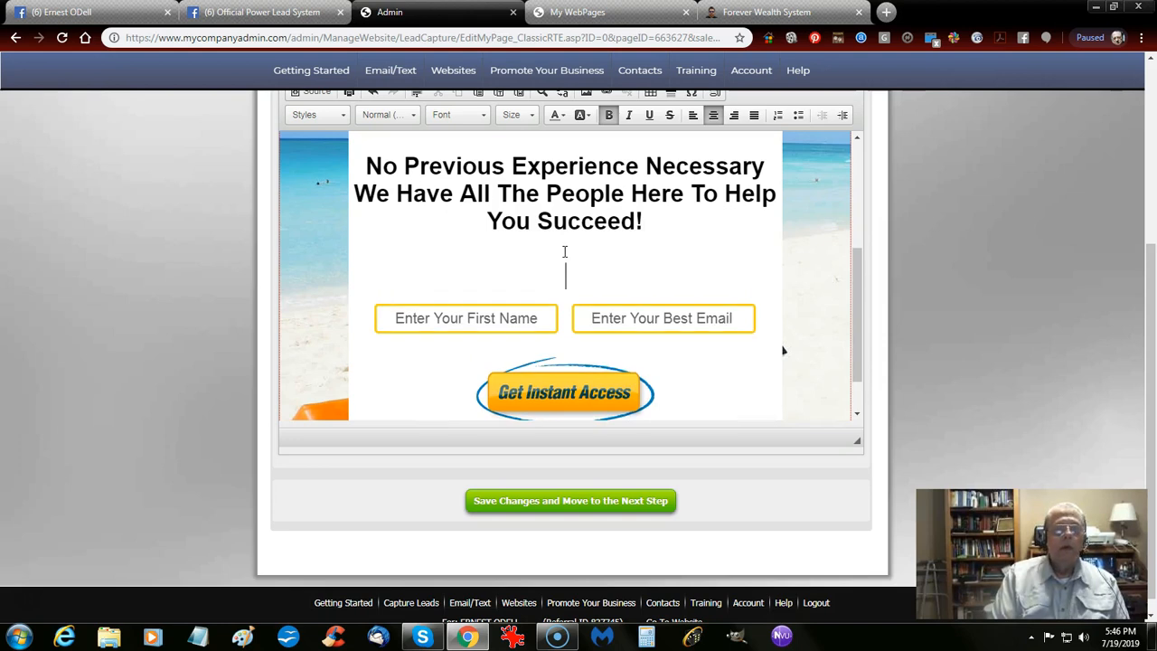
Step: Add the line "Enter Your Name and Best Email Below" directly above the first name and email fields
type("Ent")
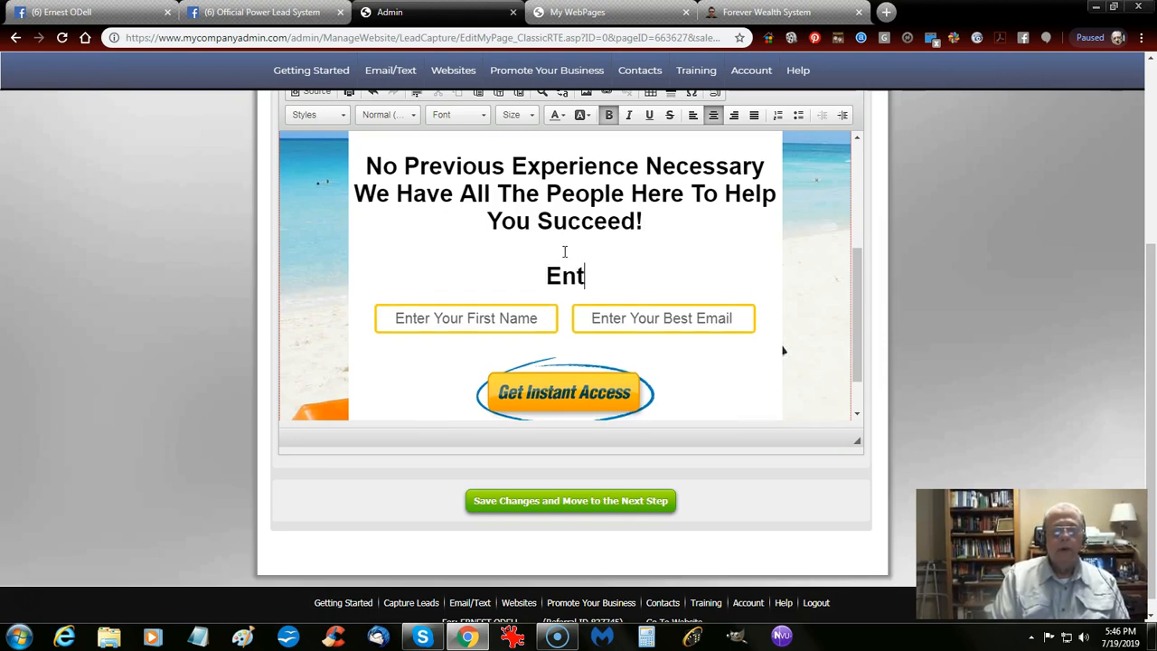
type("er your")
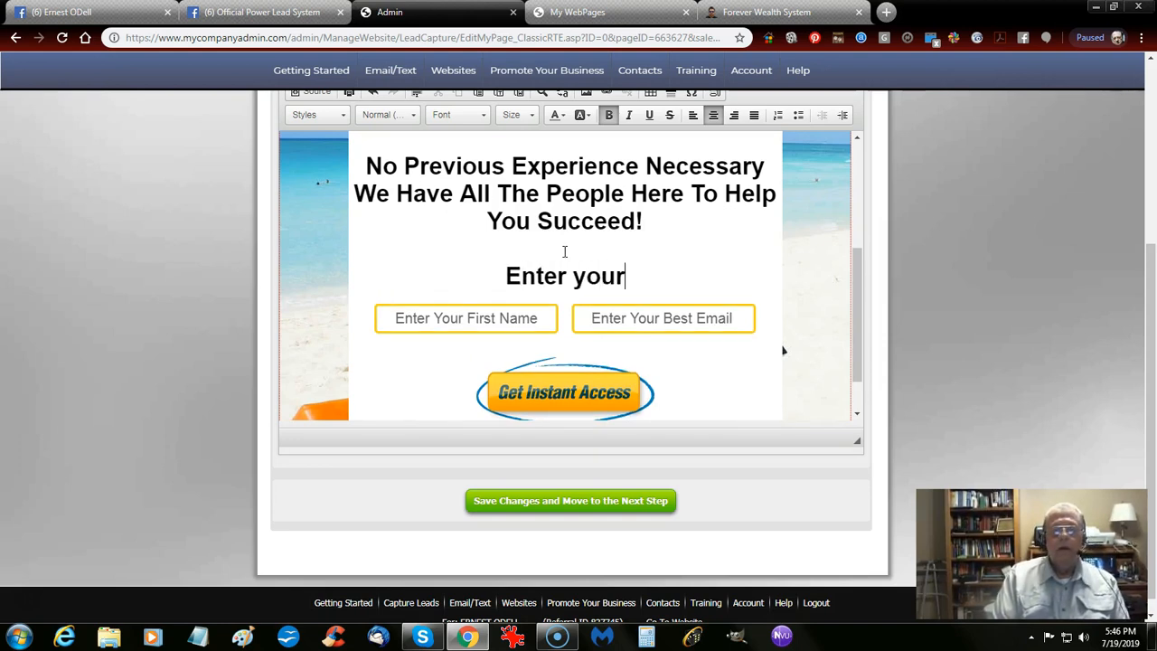
key("BackSpace")
key("BackSpace")
key("BackSpace")
key("BackSpace")
key("BackSpace")
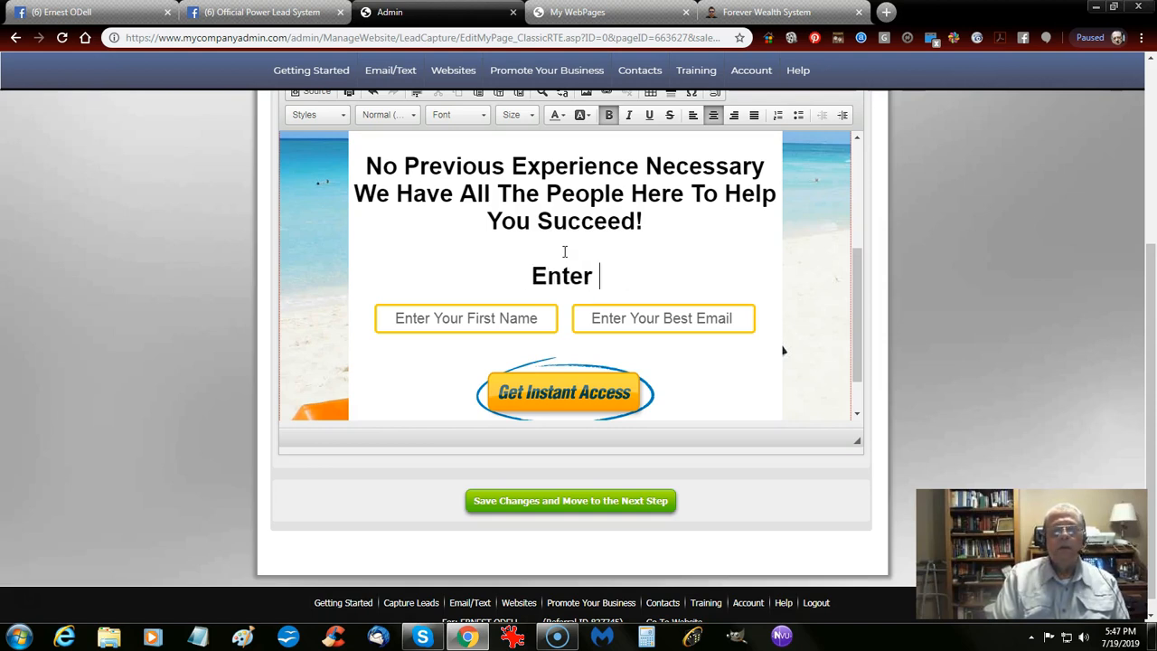
type("Your ")
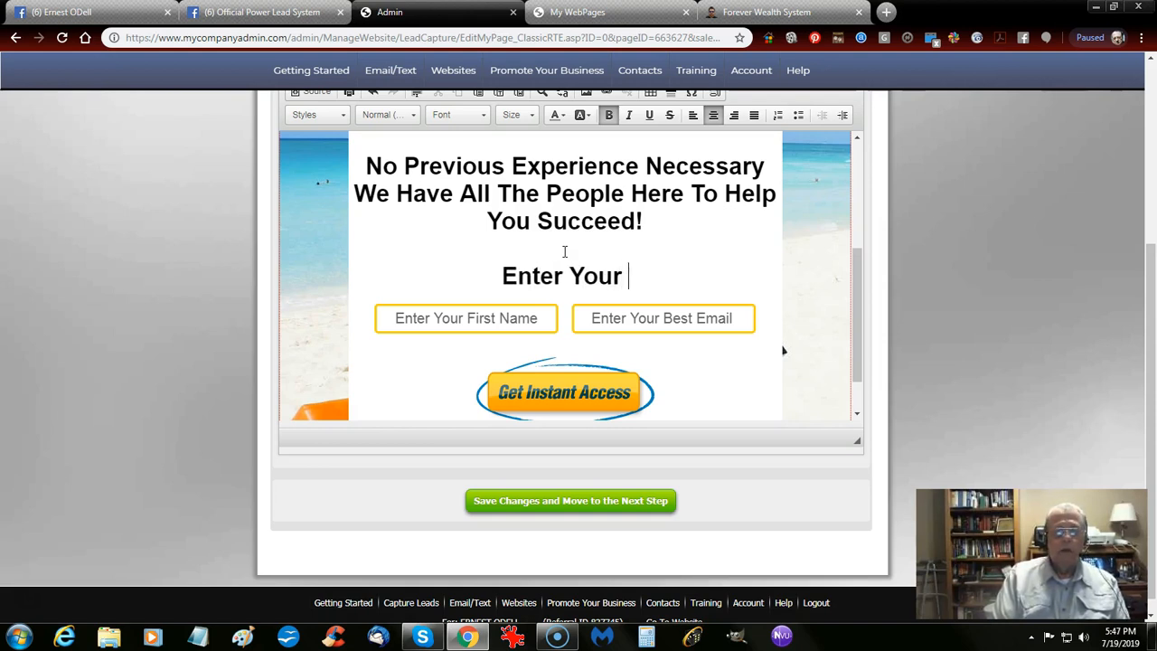
type("Rea")
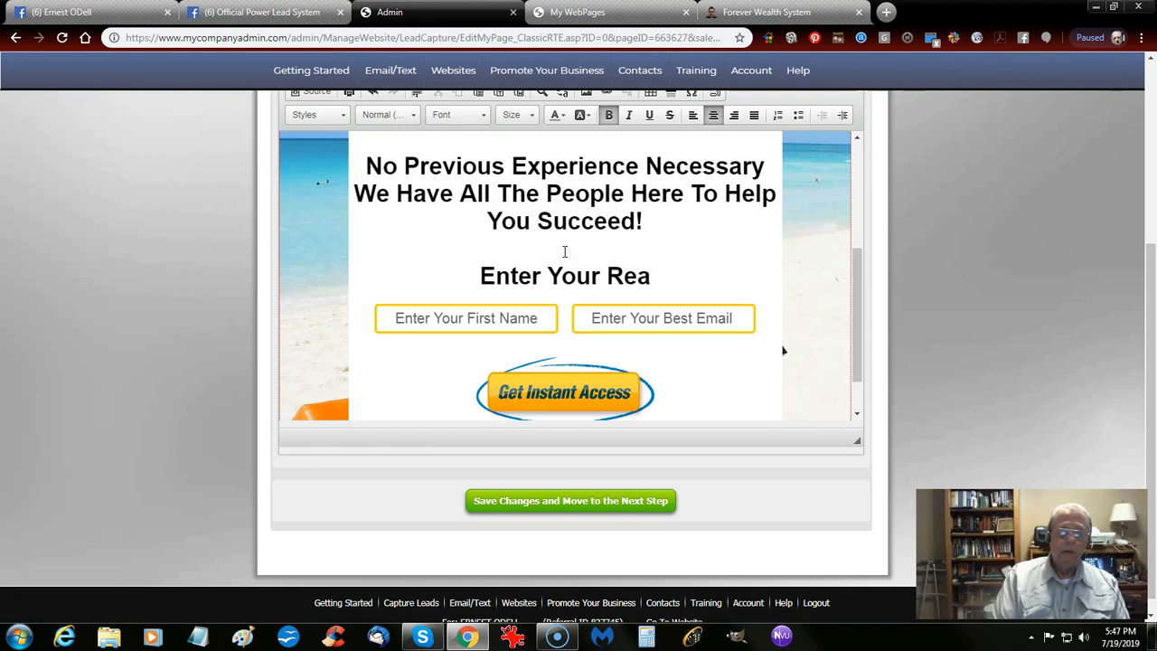
key("BackSpace")
key("BackSpace")
key("BackSpace")
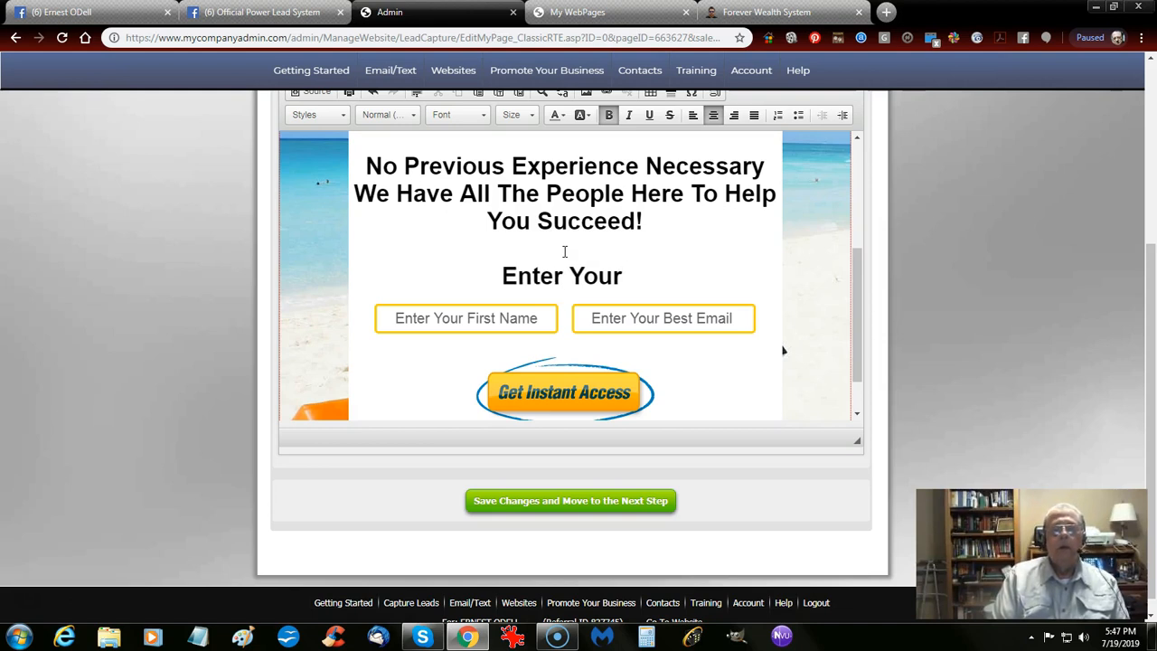
type("Name")
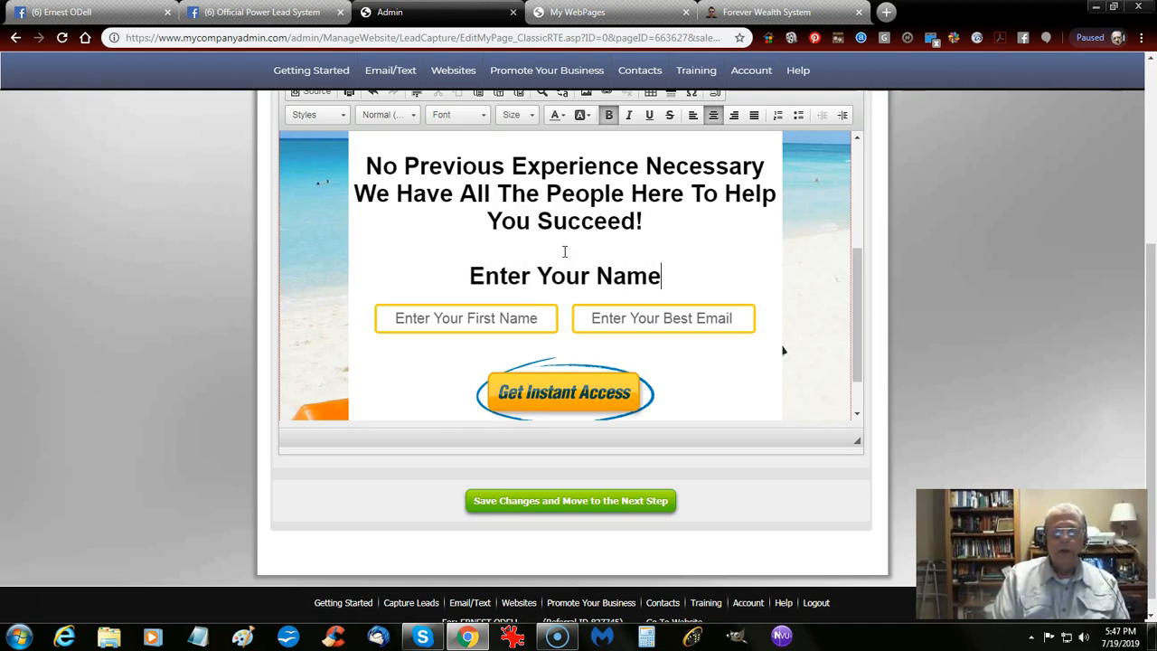
type(" and")
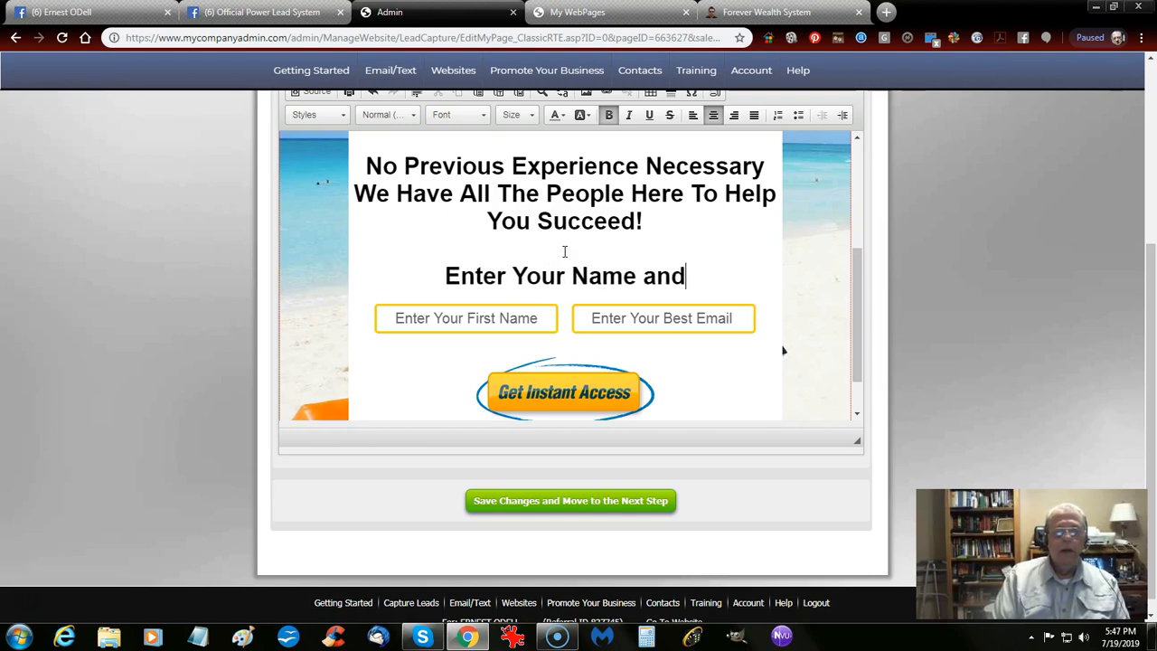
type(" Best Em")
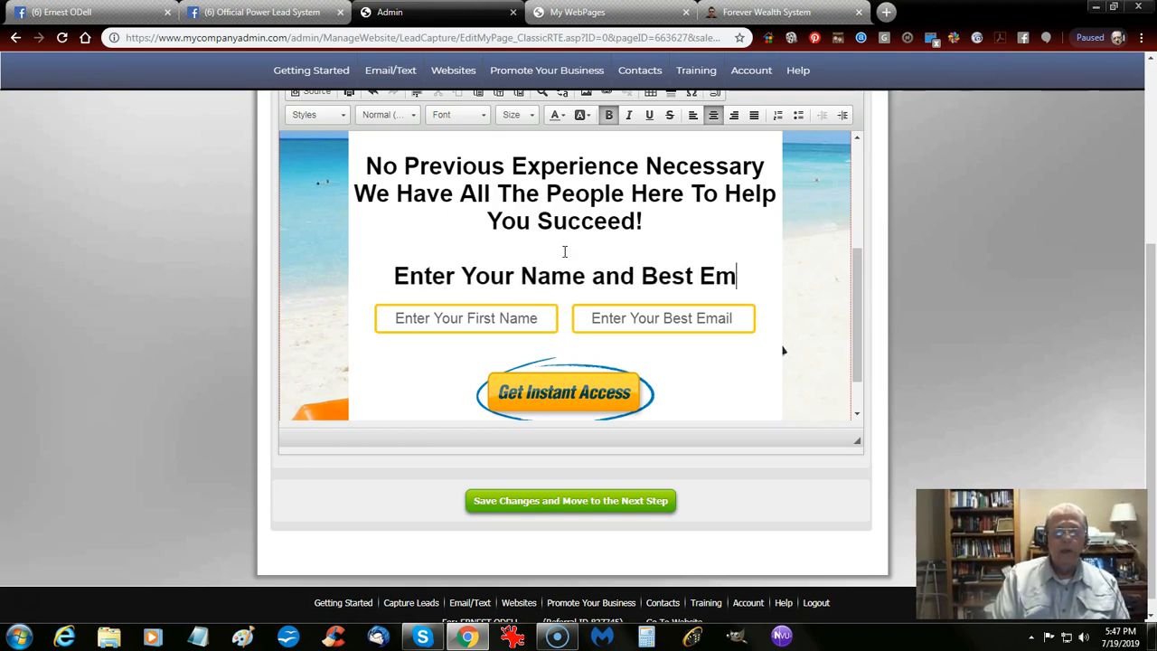
type("ail Below")
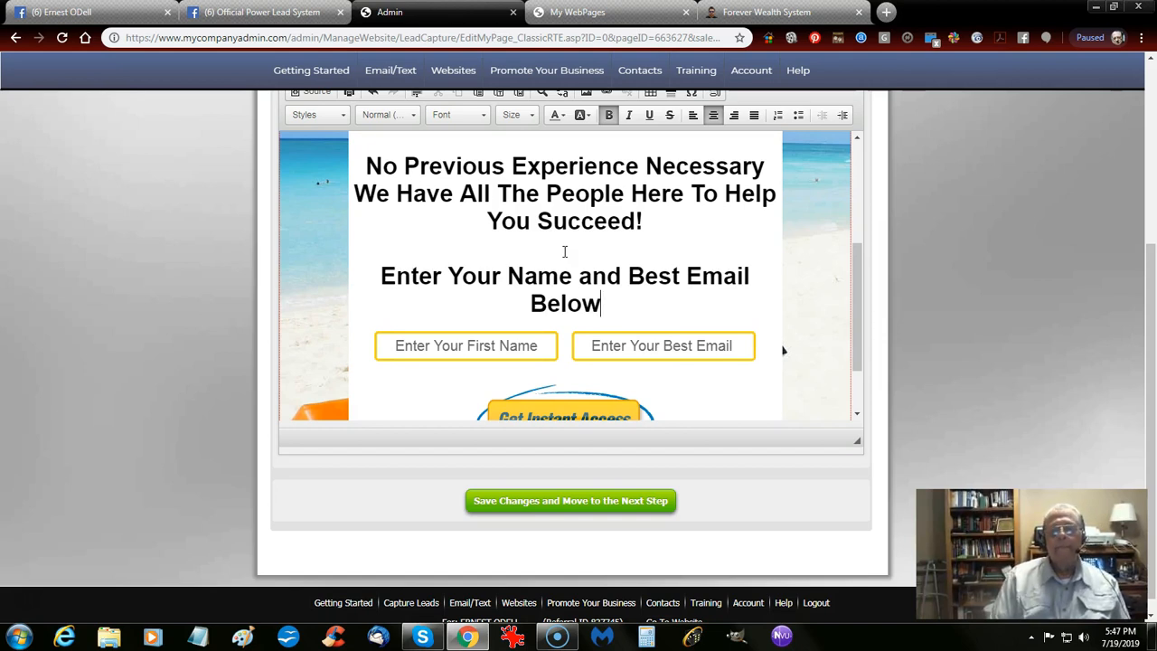
Step: Set the font size of the "Enter Your Name and Best Email Below" line to 24
key("shift+Left")
key("shift+Left")
key("shift+Left")
key("shift+Left")
key("shift+Left")
key("shift+Left")
key("shift+Left")
key("shift+Left")
key("shift+Left")
key("shift+Left")
key("shift+Left")
key("shift+Left")
key("shift+Left")
key("shift+Left")
key("shift+Left")
key("shift+Left")
key("shift+Left")
key("shift+Left")
key("shift+Left")
key("shift+Left")
key("shift+Left")
key("shift+Left")
key("shift+Left")
key("shift+Left")
key("shift+Left")
key("shift+Left")
key("shift+Left")
key("shift+Left")
key("shift+Left")
key("shift+Left")
key("shift+Left")
key("shift+Left")
key("shift+Left")
key("shift+Left")
key("shift+Left")
key("shift+Left")
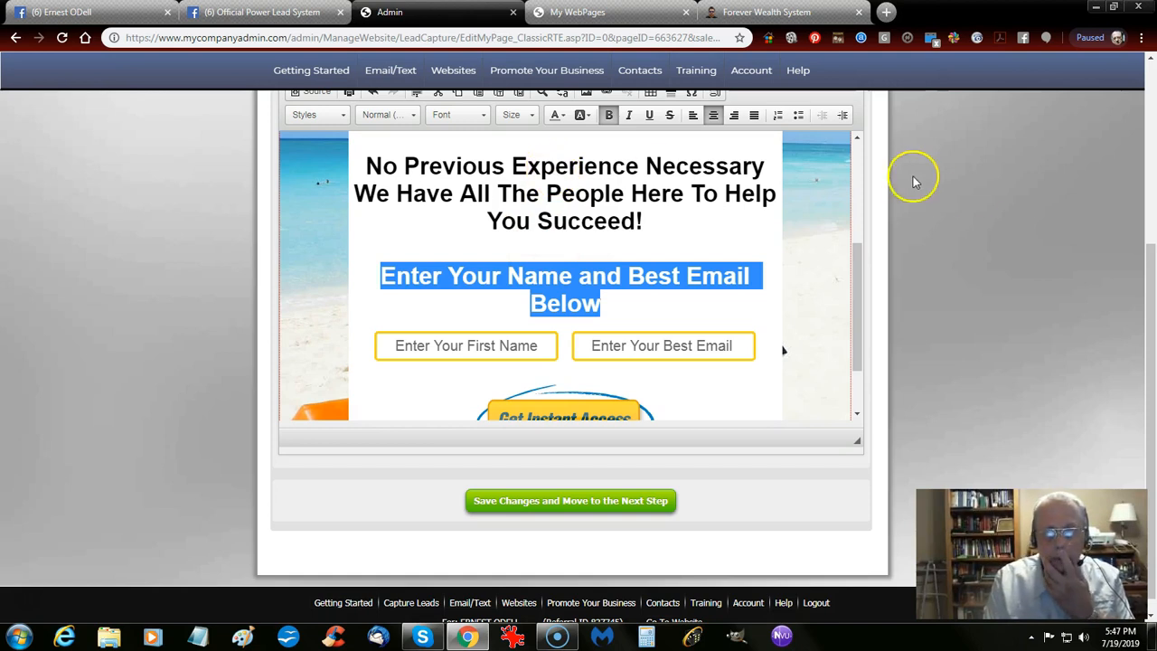
scroll(974, 191, "up", 1)
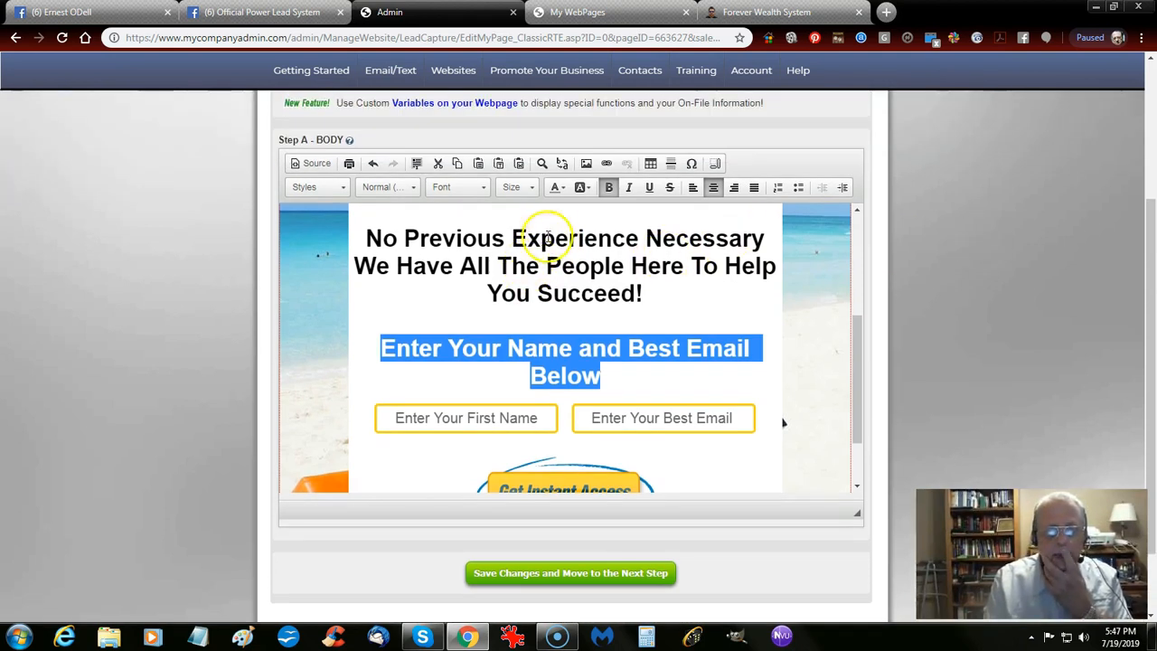
left_click(533, 190)
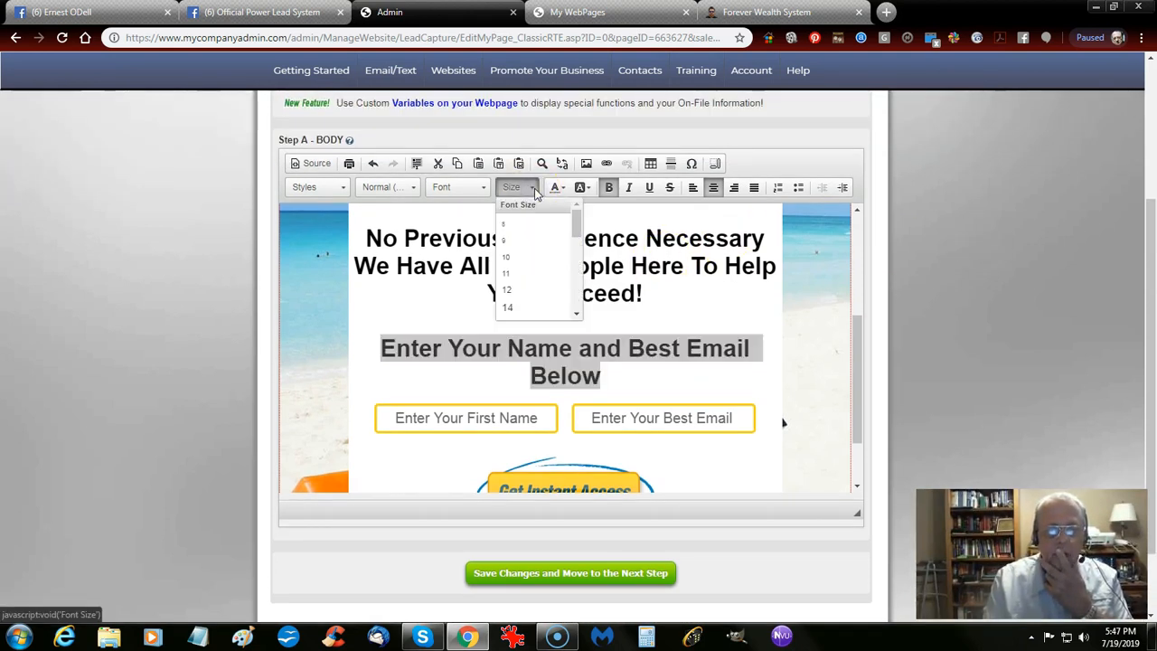
scroll(513, 304, "down", 1)
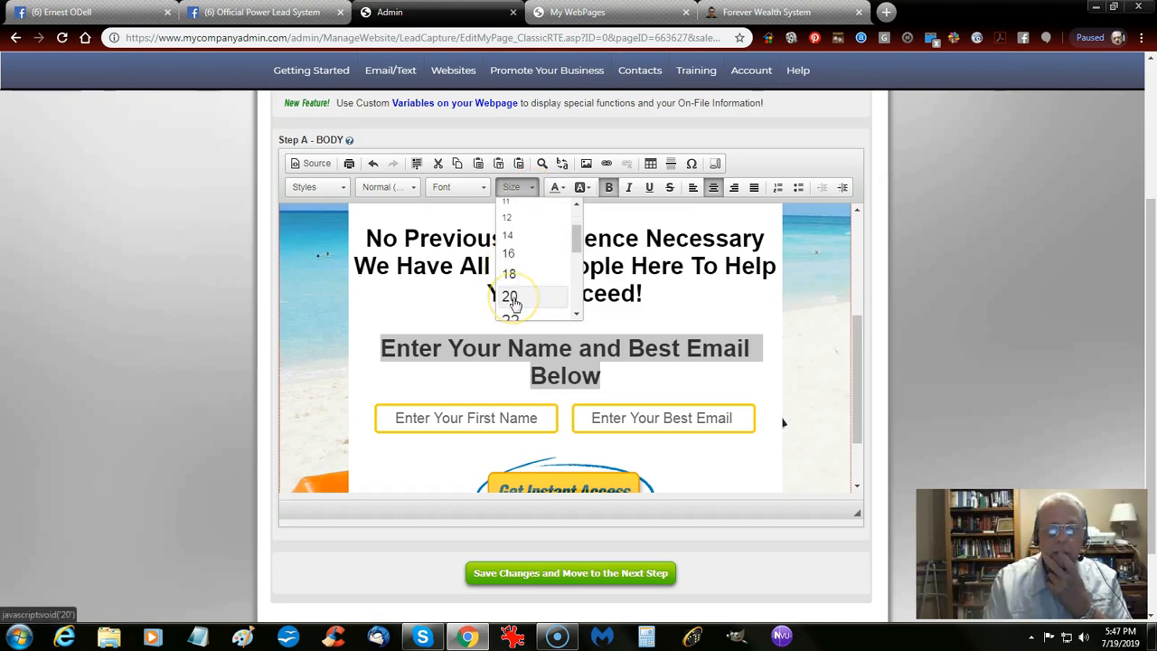
left_click(510, 297)
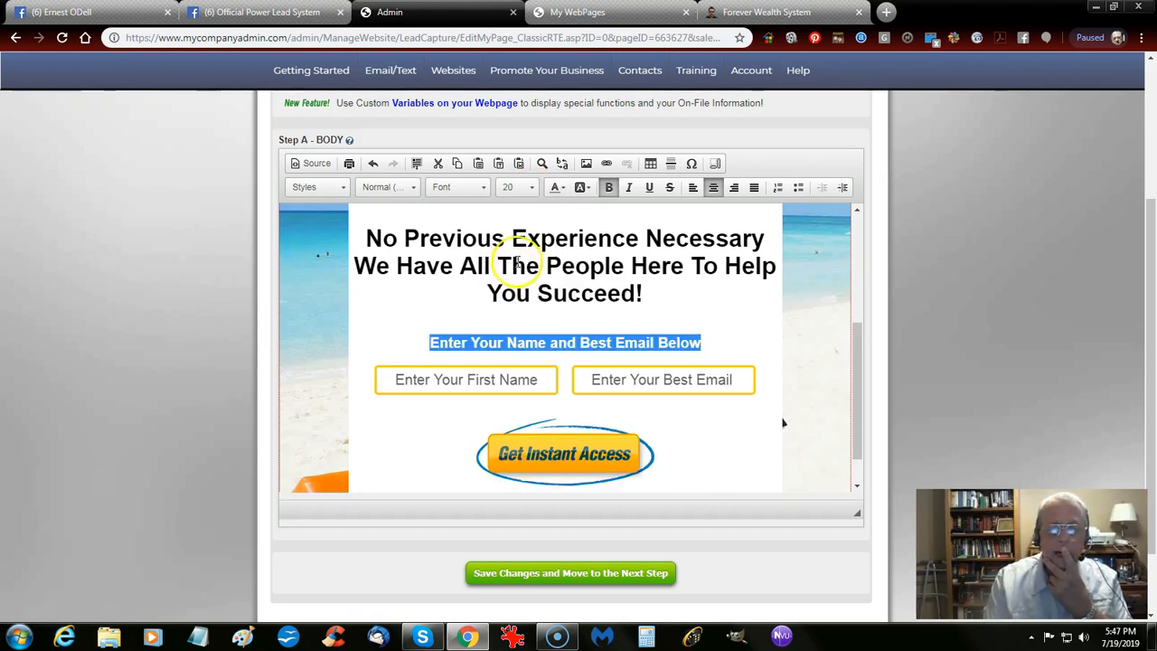
left_click(528, 187)
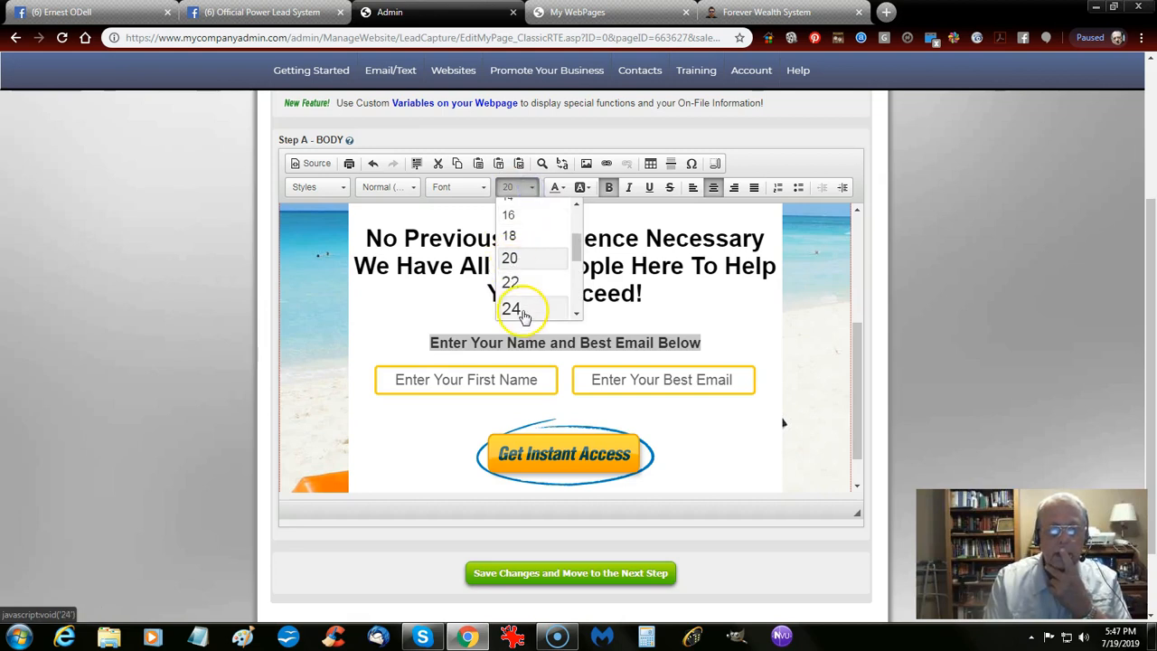
left_click(512, 309)
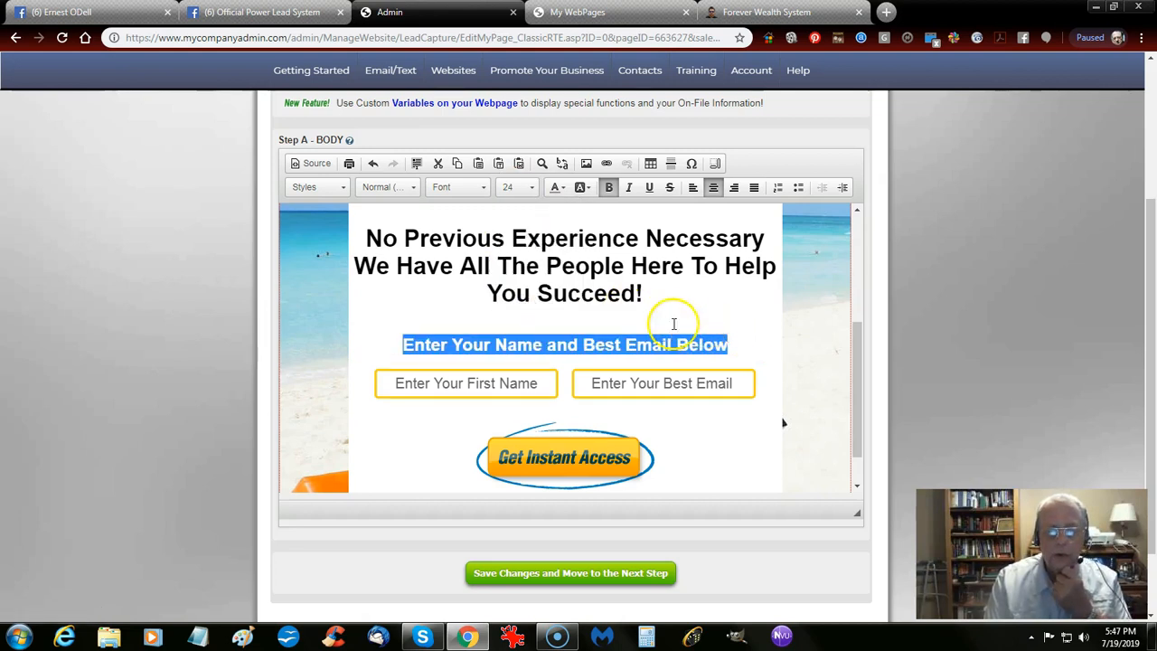
left_click(632, 318)
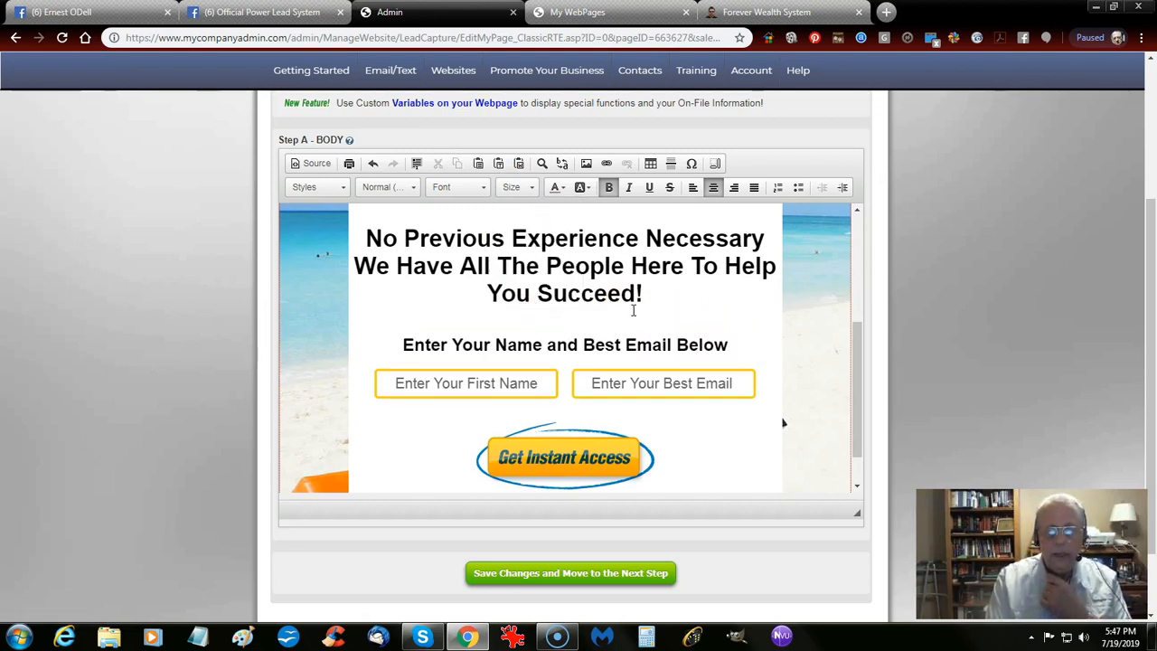
Step: Save the body text changes and view the published webpage
scroll(480, 339, "down", 1)
mouse_move(762, 458)
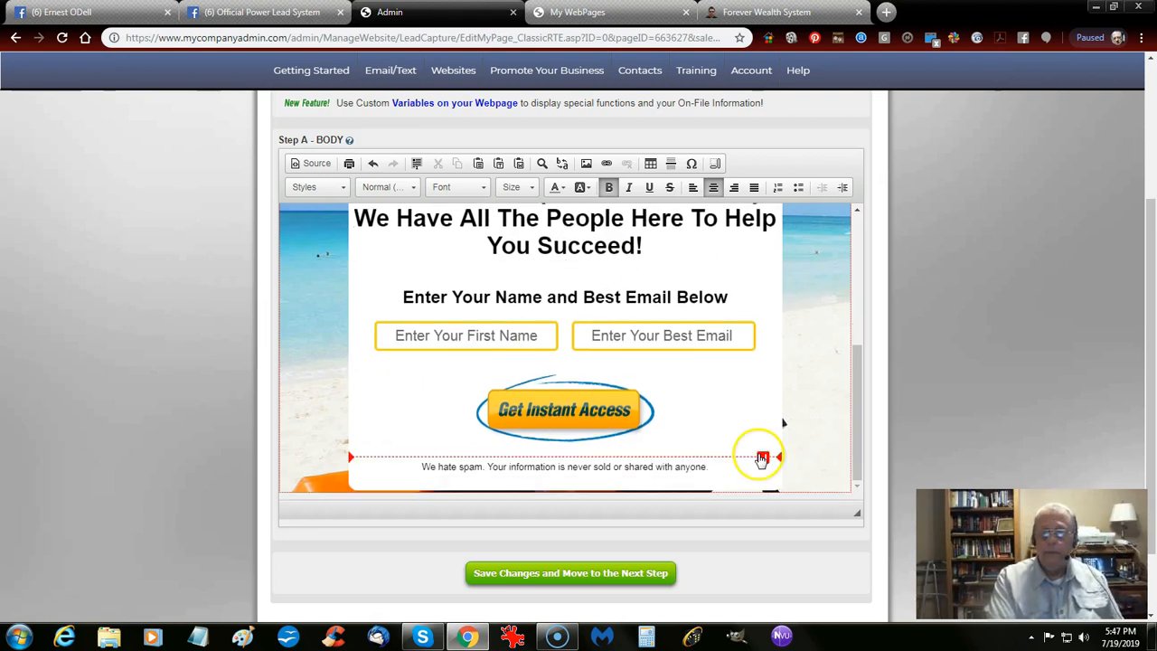
left_click(624, 579)
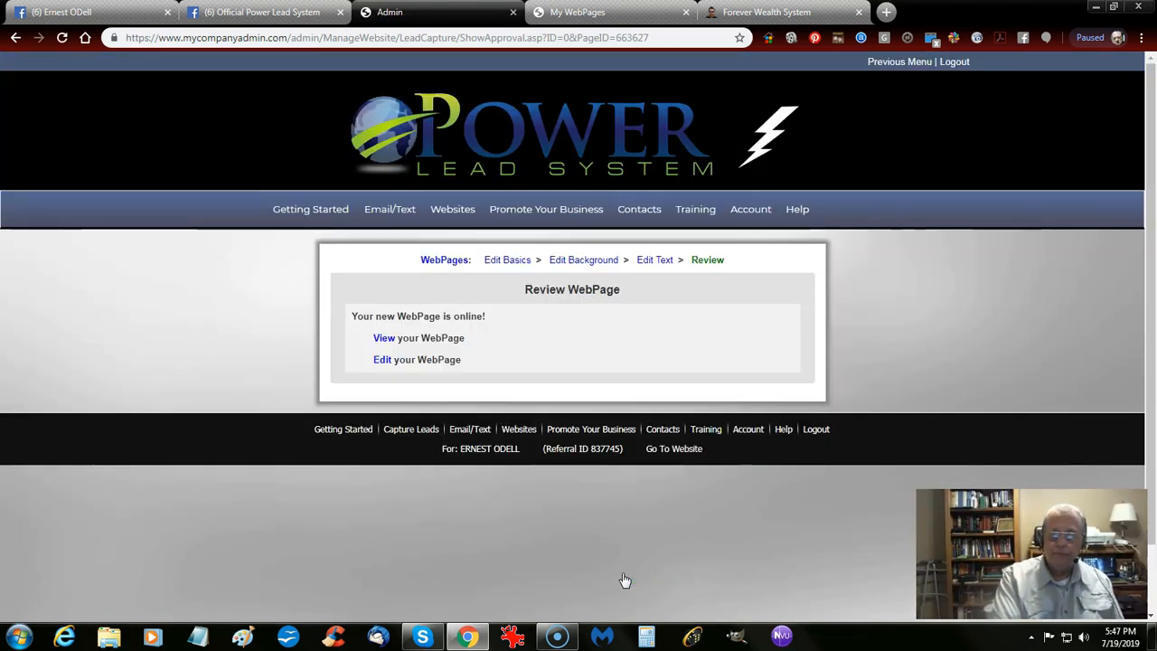
left_click(383, 339)
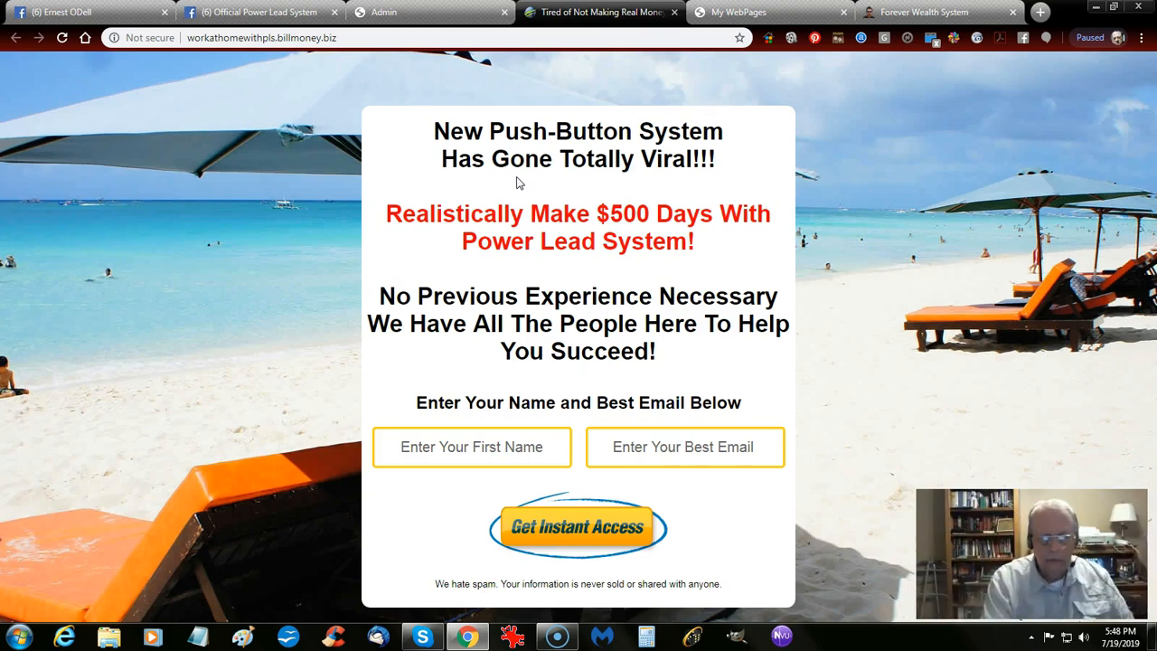
Step: Fill in the opt-in form with a first name and an email address and request instant access
left_click(499, 448)
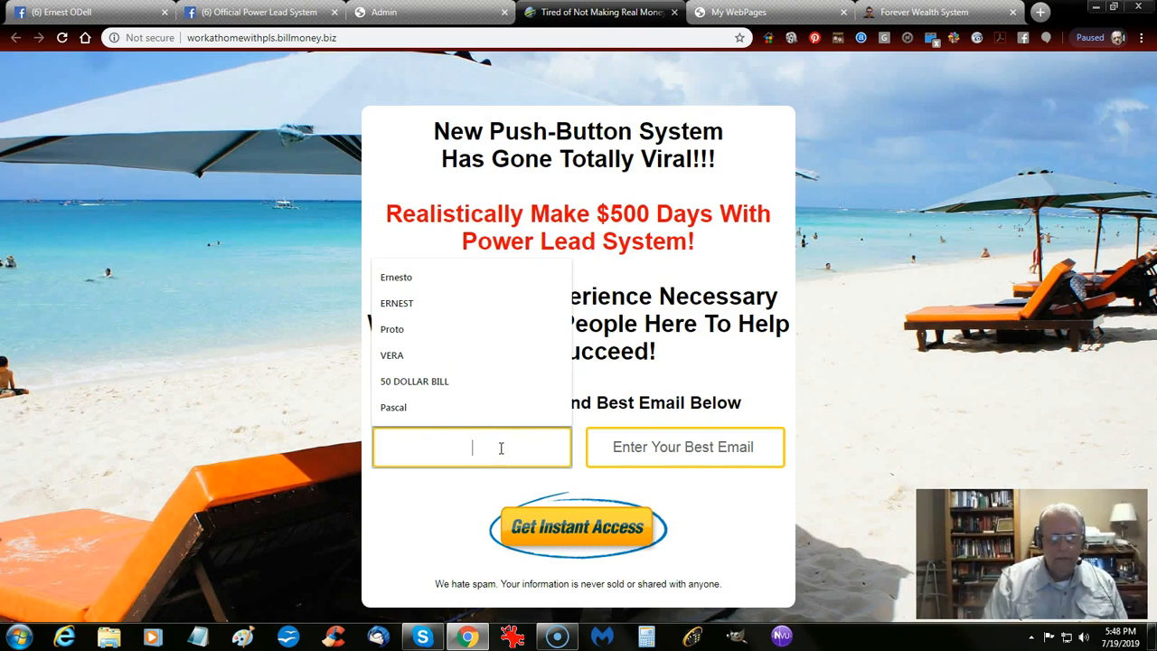
left_click(406, 302)
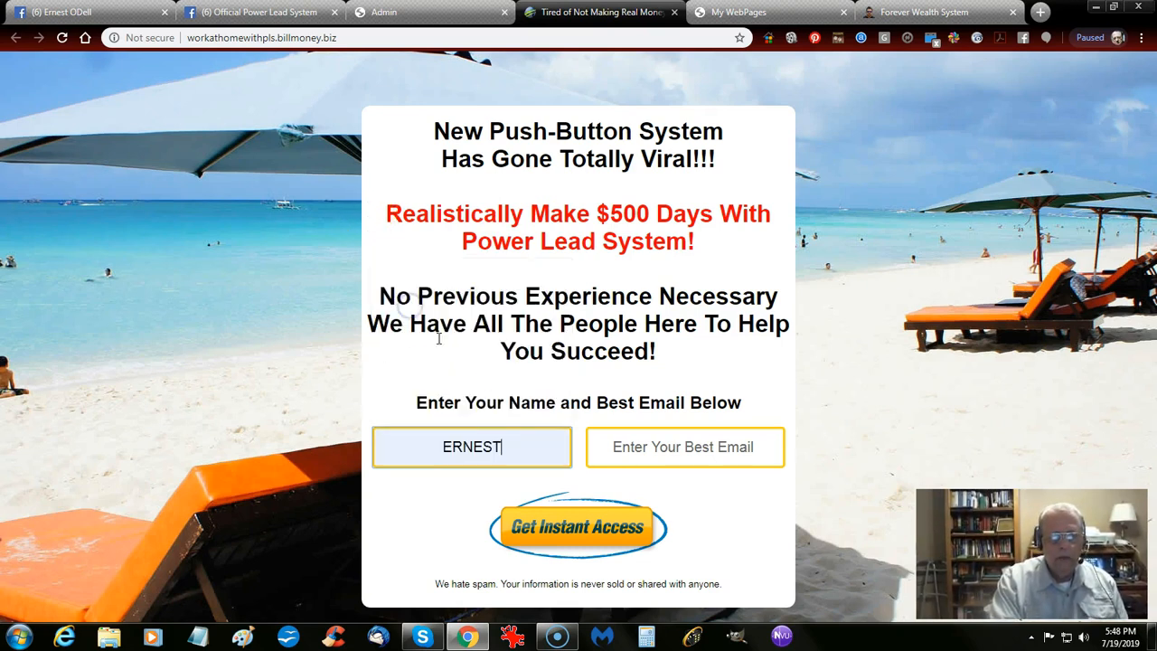
left_click(737, 450)
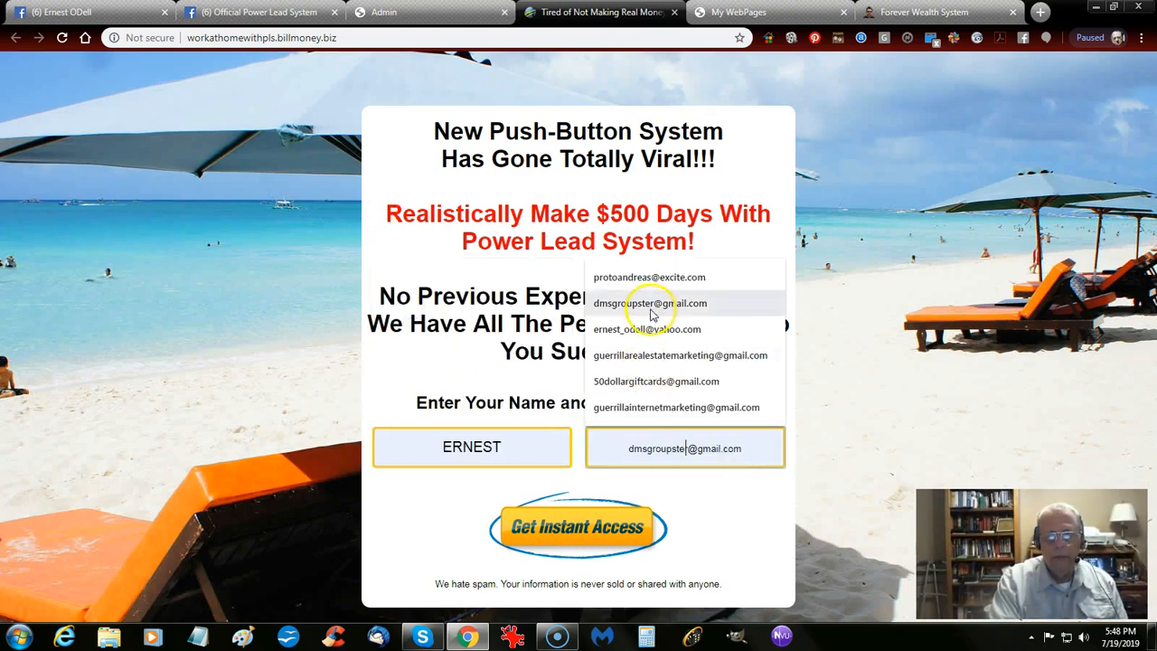
left_click(628, 381)
left_click(578, 529)
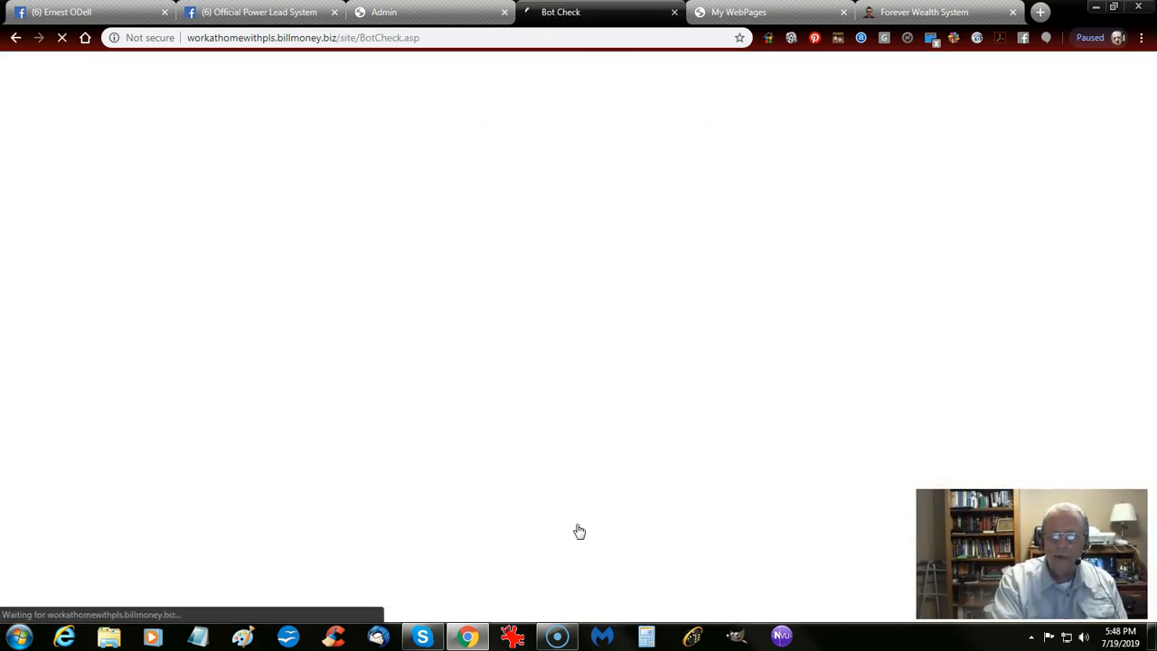
Step: Enter the displayed verification code in the bot check and submit it
left_click(608, 241)
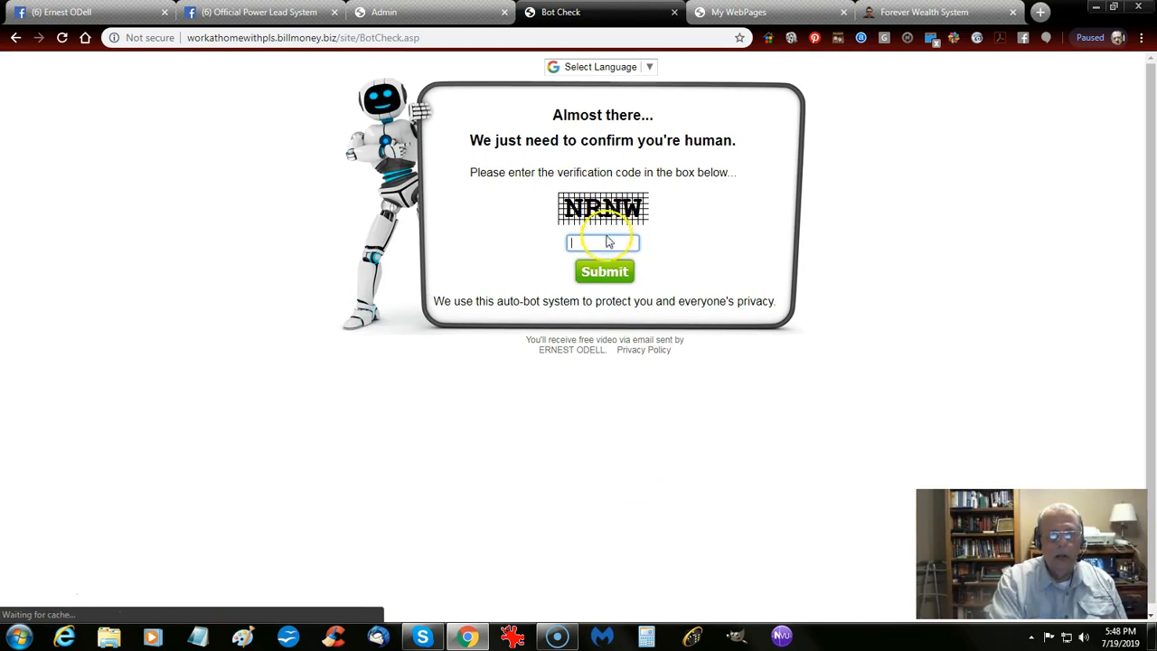
left_click(607, 241)
type("NRNW")
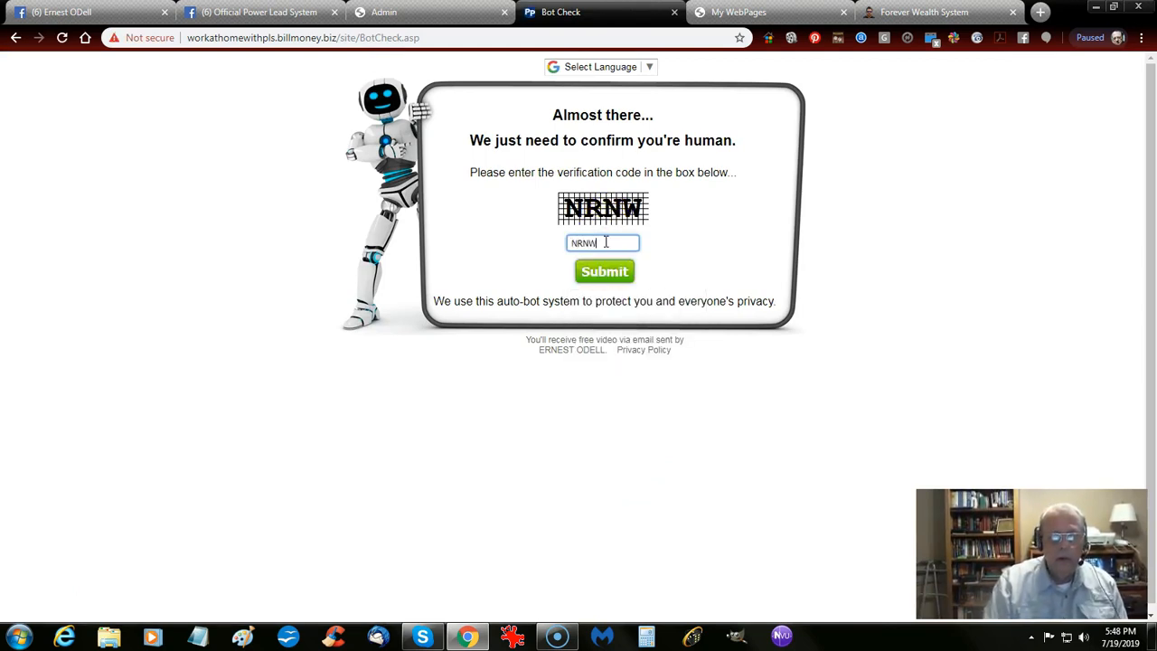
left_click(617, 279)
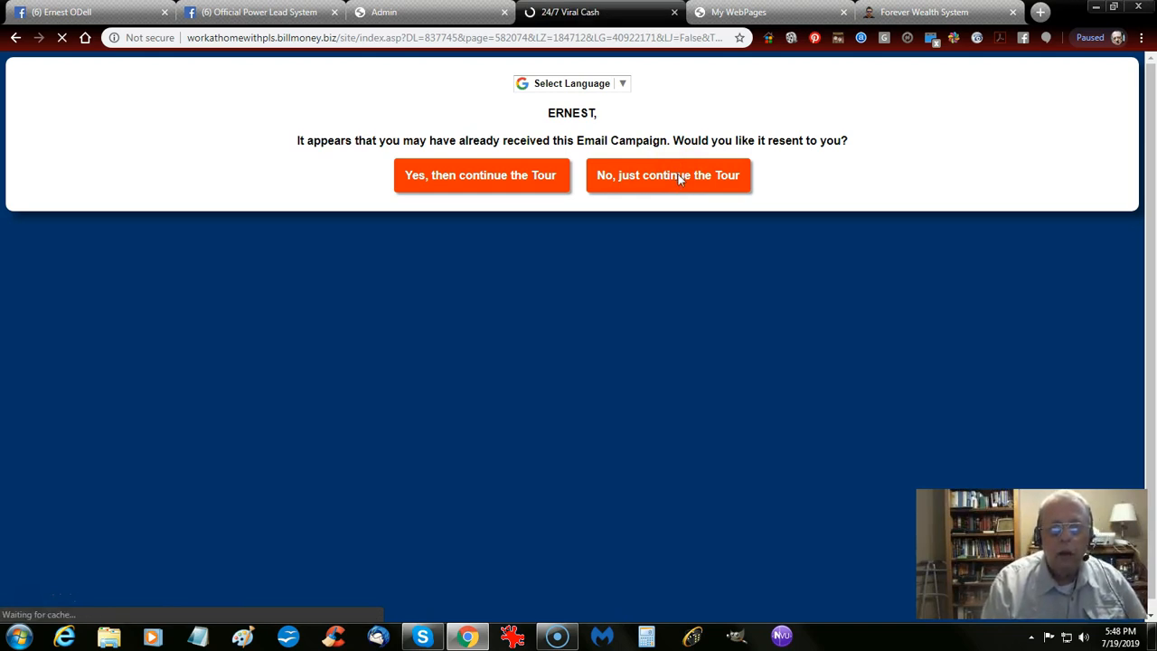
Step: Continue the tour without resending the email campaign and look through the 24/7 Viral Cash page down to the compensation plan video
left_click(679, 178)
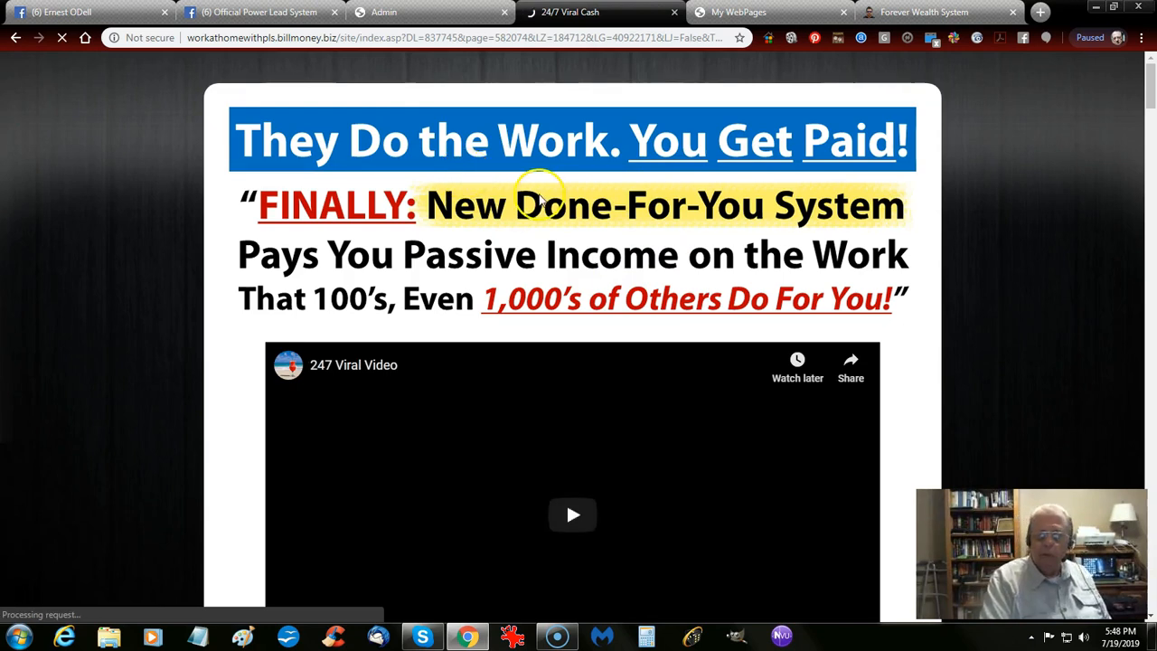
scroll(543, 194, "down", 4)
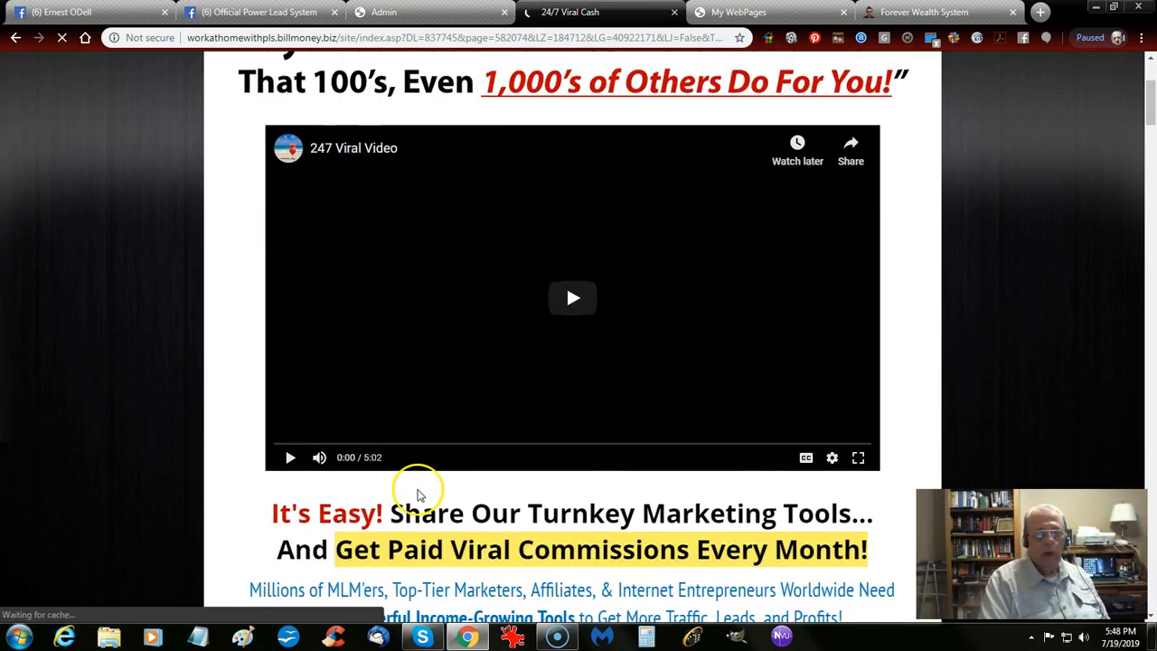
scroll(548, 393, "down", 4)
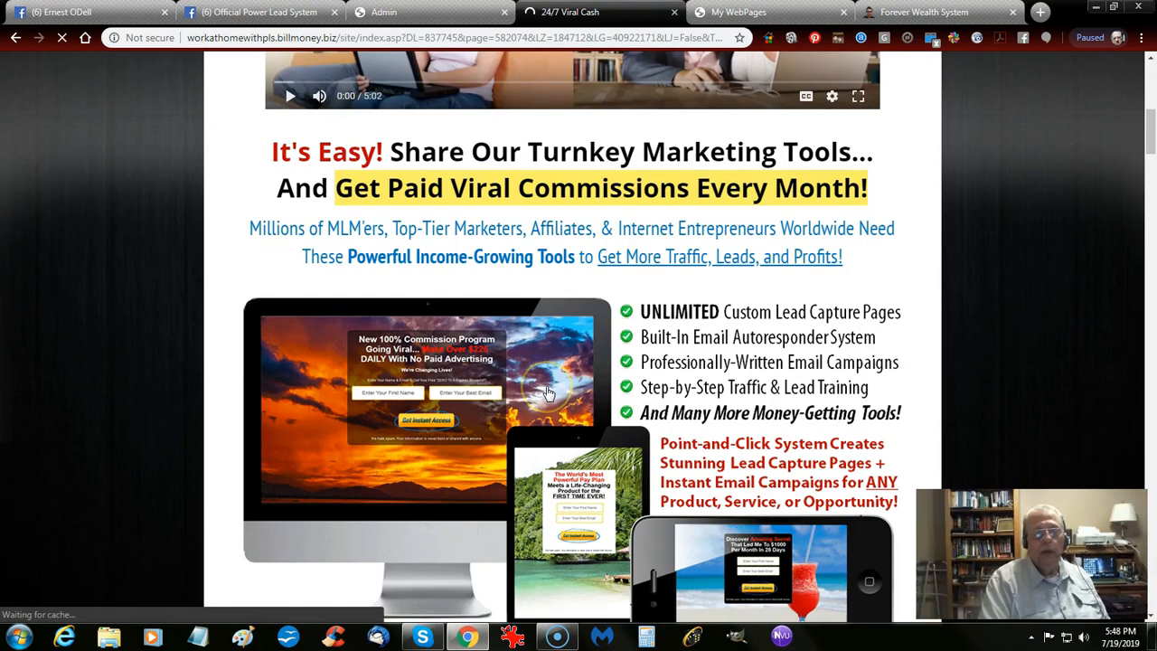
scroll(547, 395, "down", 4)
scroll(545, 398, "down", 3)
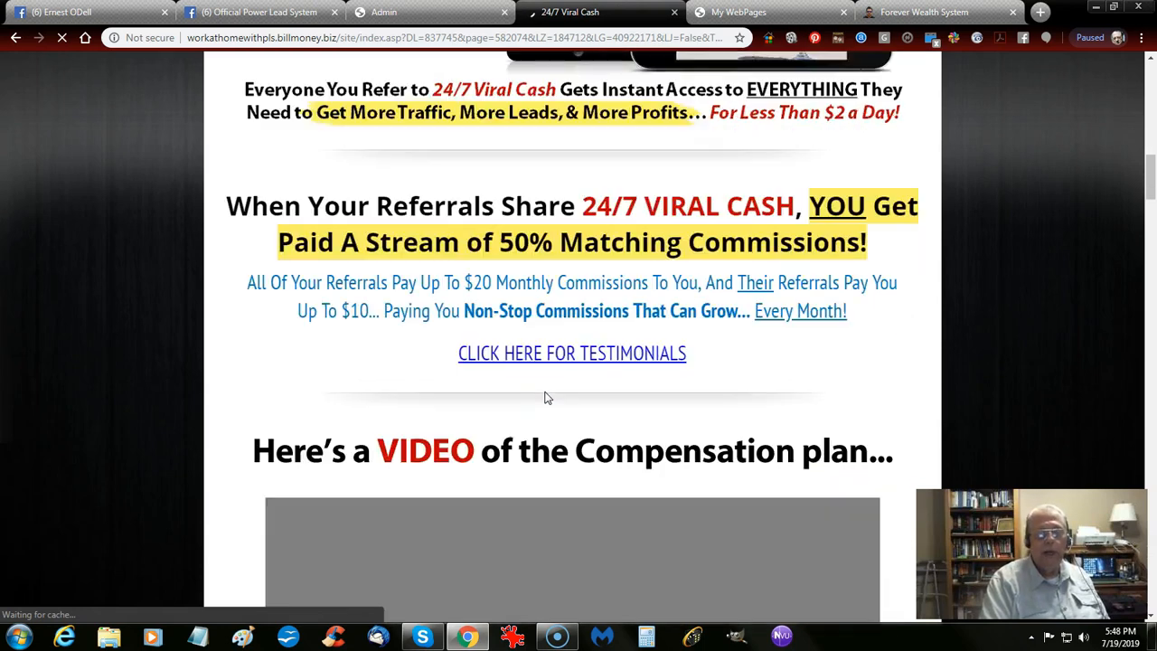
scroll(545, 397, "down", 3)
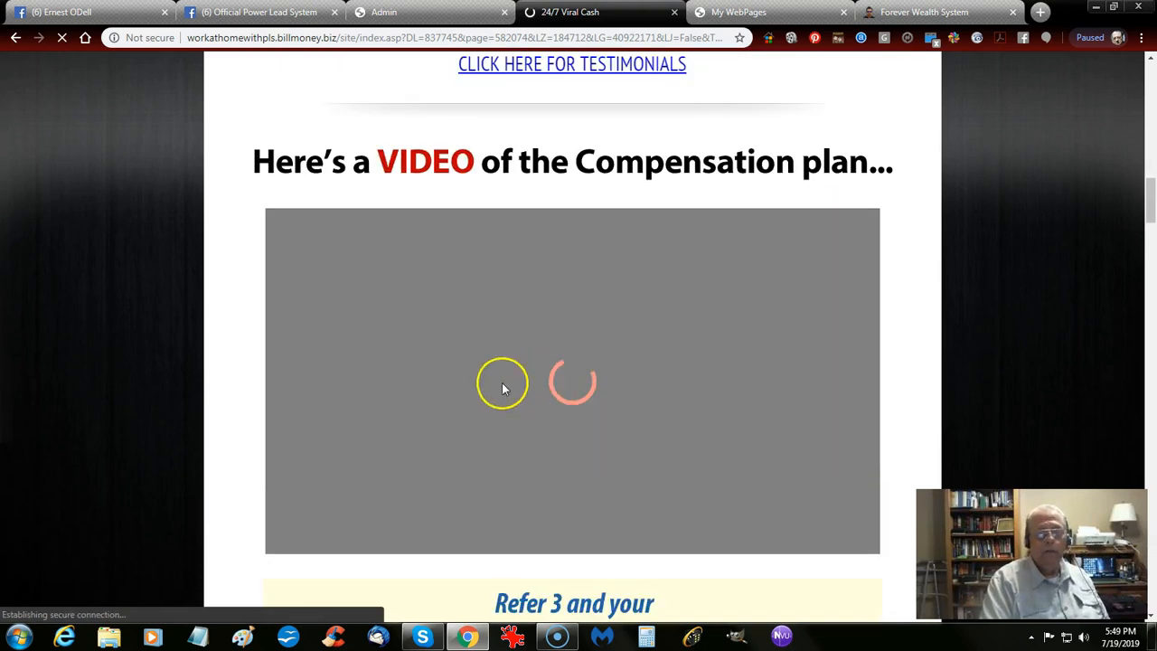
scroll(587, 375, "down", 2)
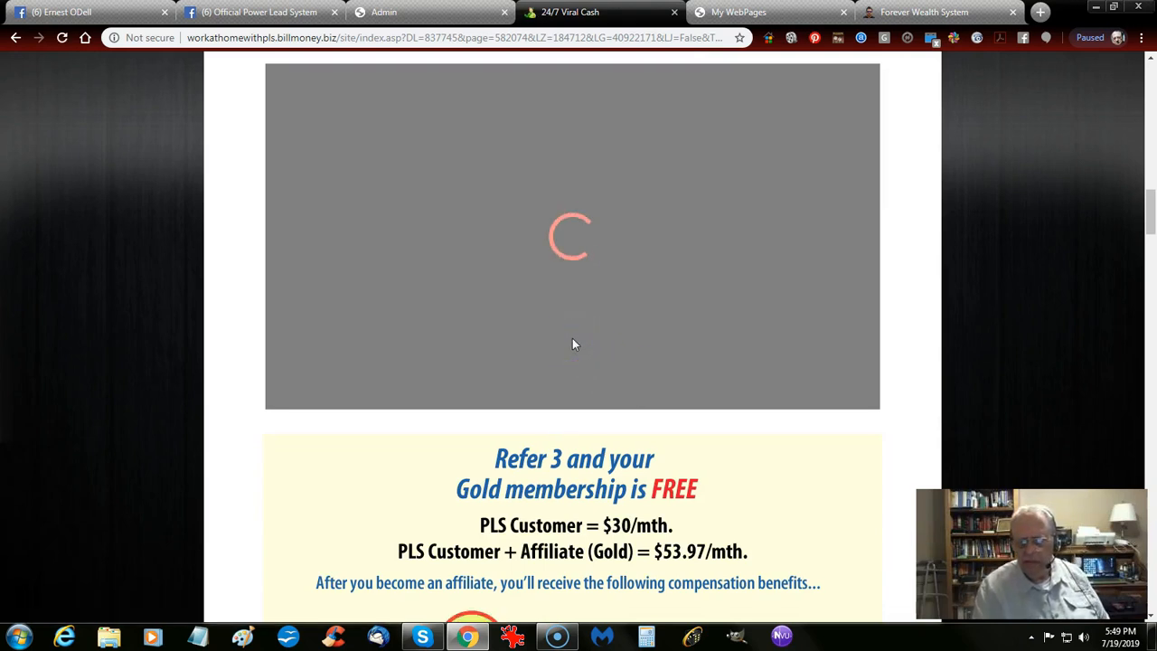
left_click(581, 265)
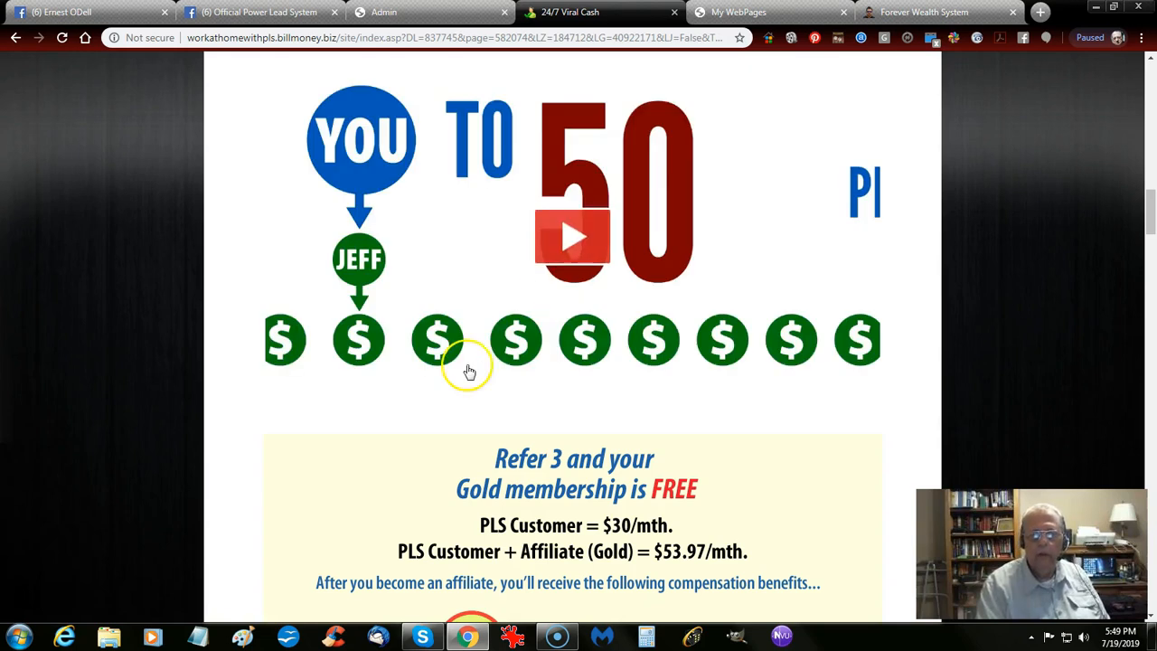
Step: Briefly play and pause the compensation plan video, and look over the marketing tools section of the 24/7 Viral Cash page
scroll(435, 310, "up", 1)
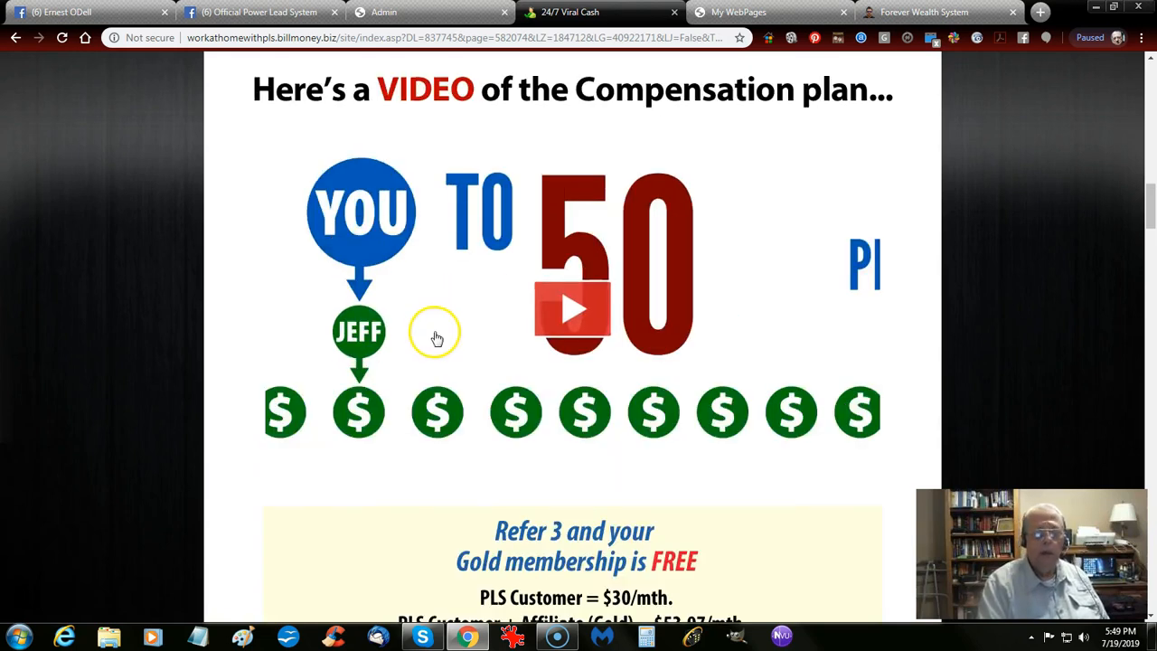
left_click(435, 330)
left_click(457, 334)
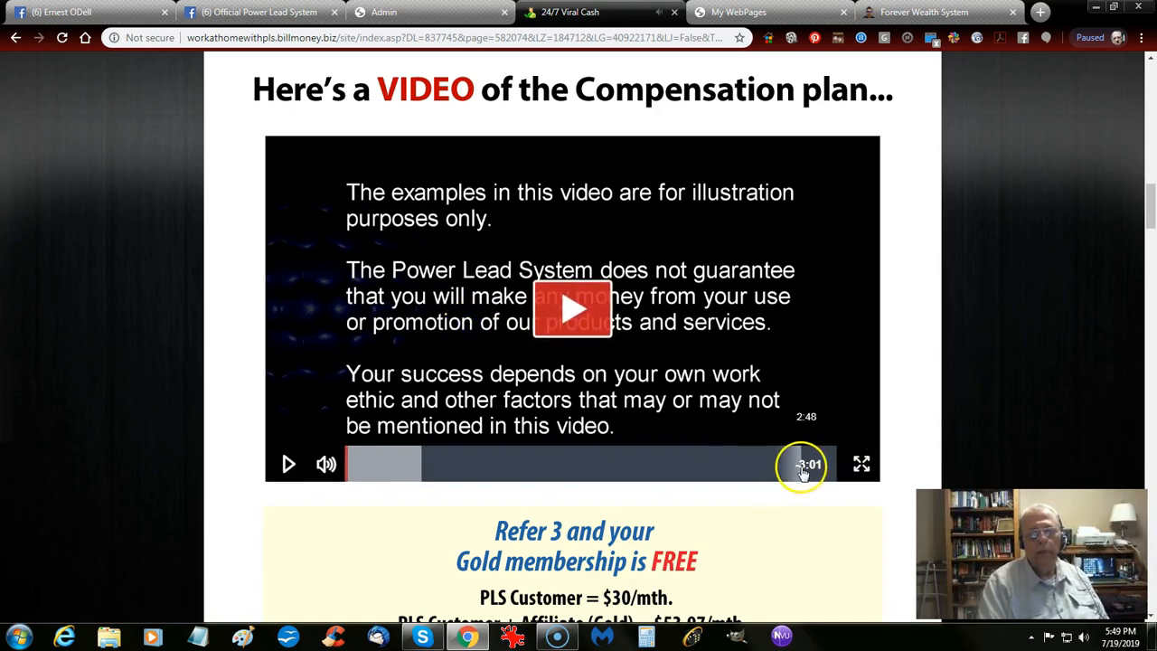
scroll(740, 412, "down", 5)
scroll(739, 412, "up", 7)
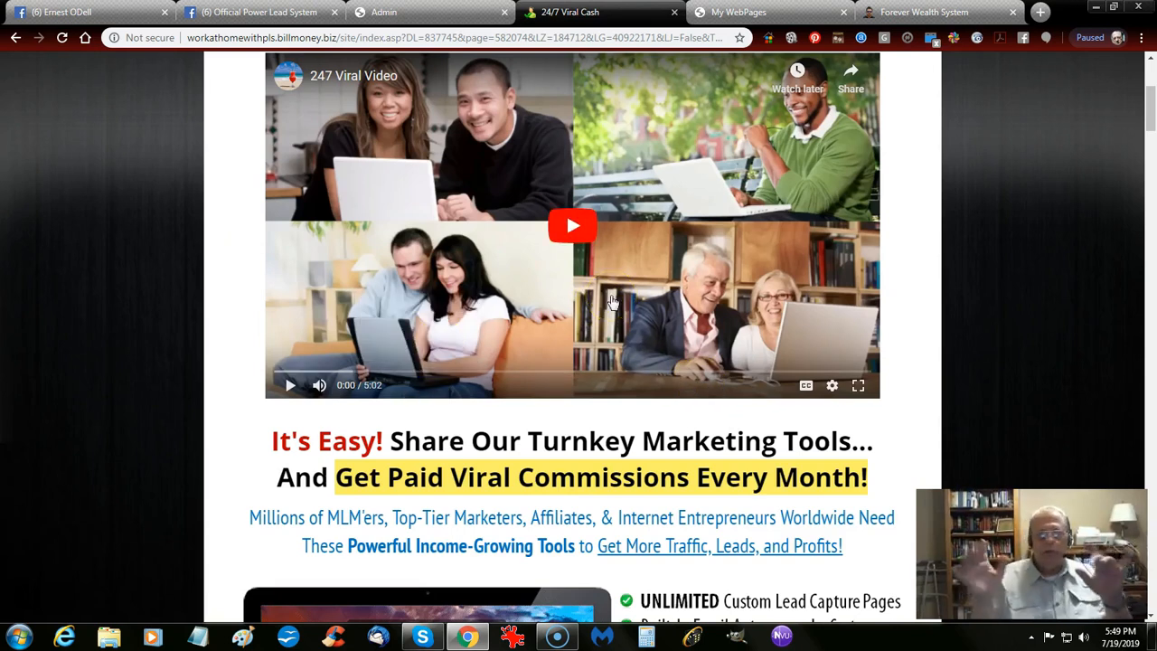
scroll(614, 298, "down", 2)
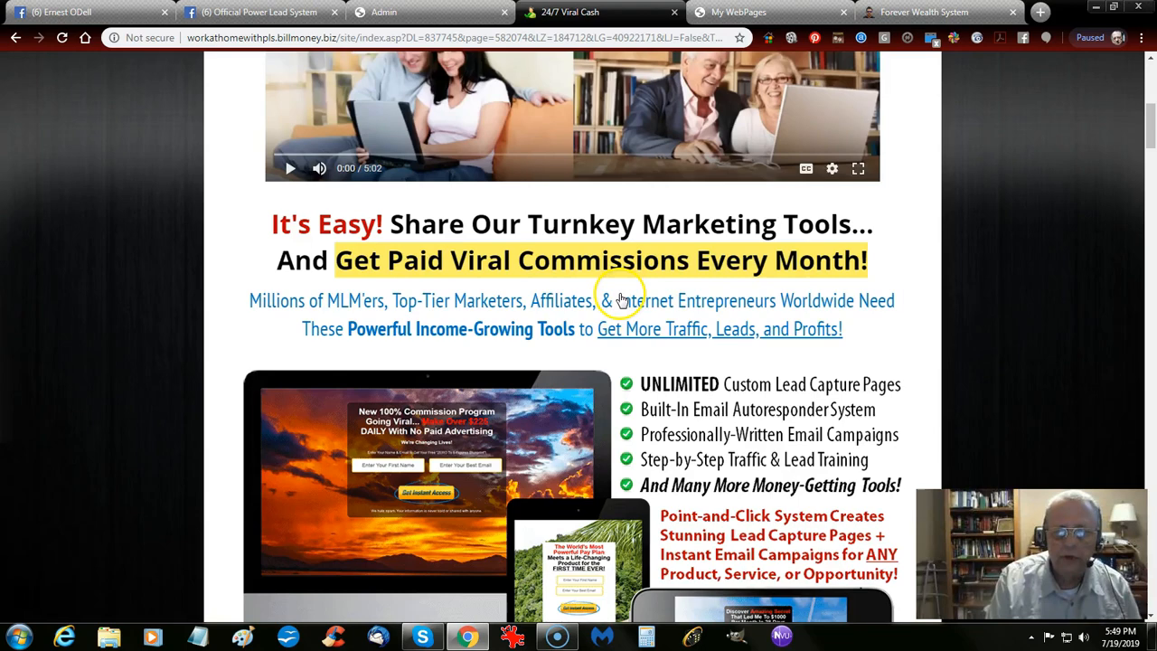
scroll(694, 293, "down", 15)
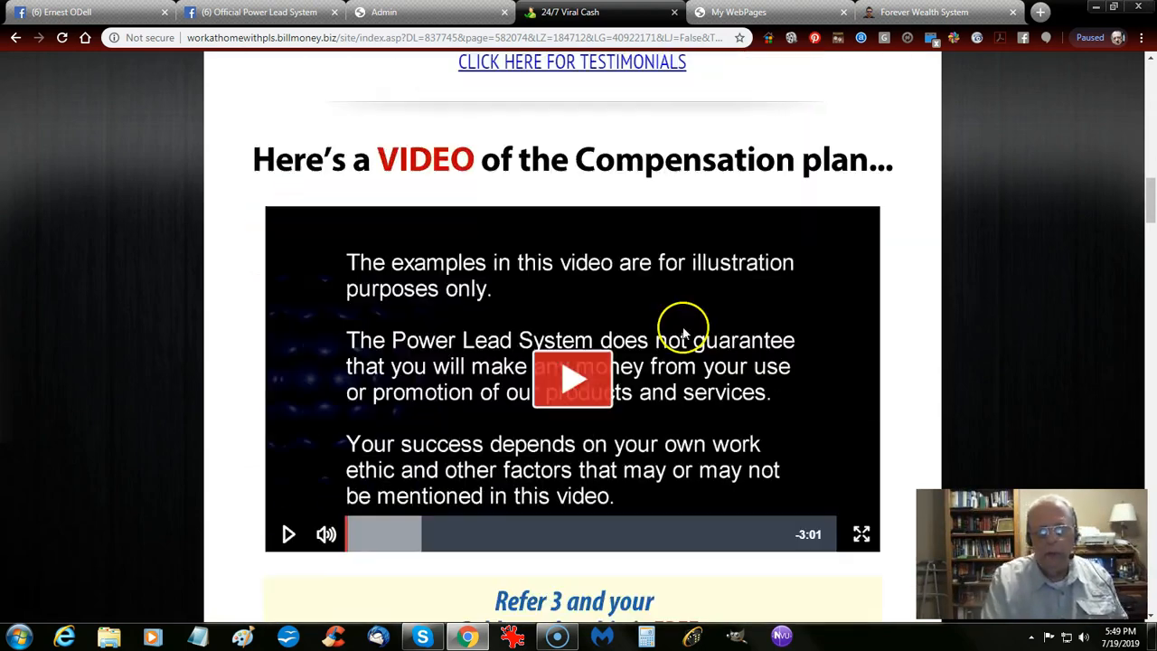
Step: Return to the webpage review in the Power Lead System admin, reopen the page for editing and check its body text
left_click(468, 14)
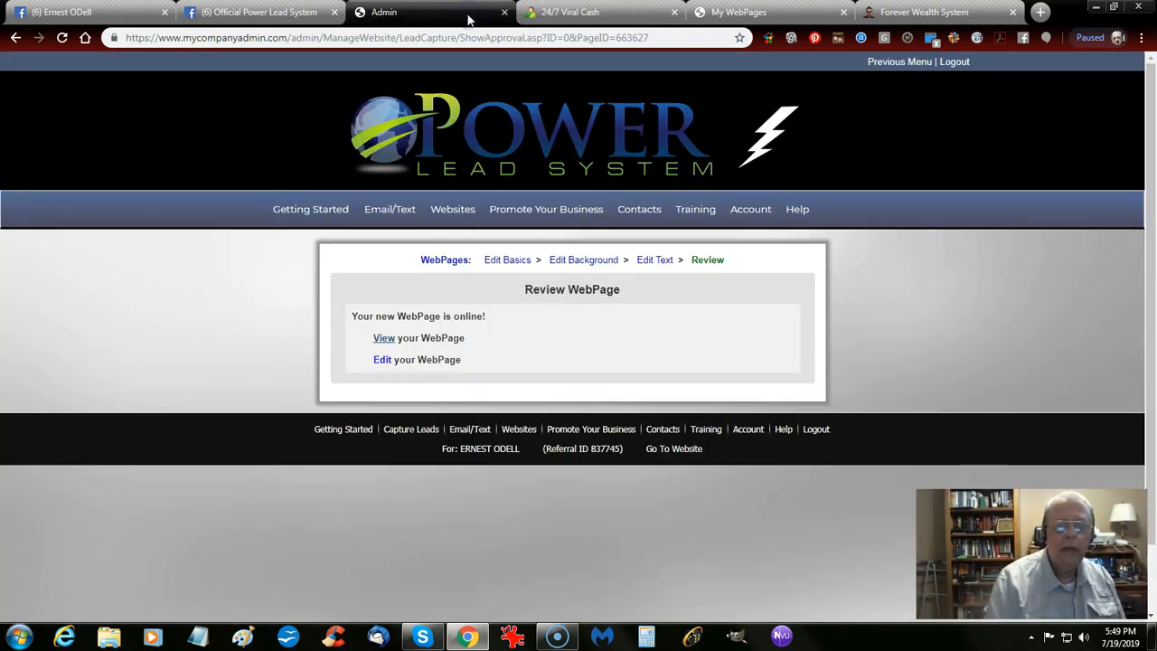
left_click(381, 362)
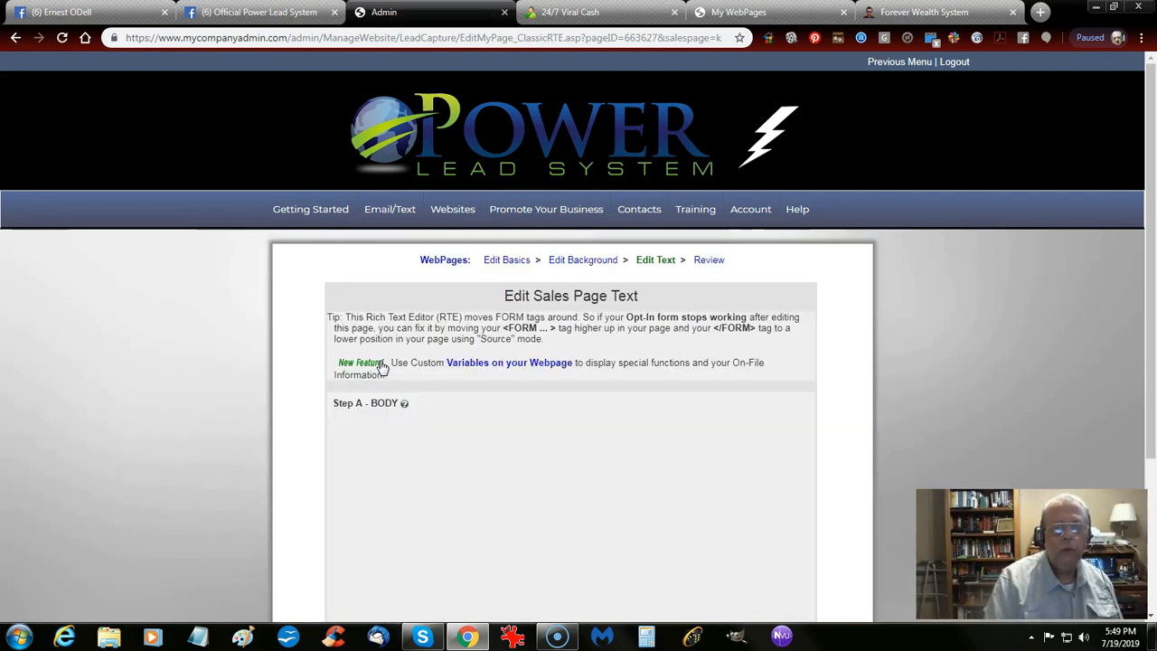
left_click(621, 423)
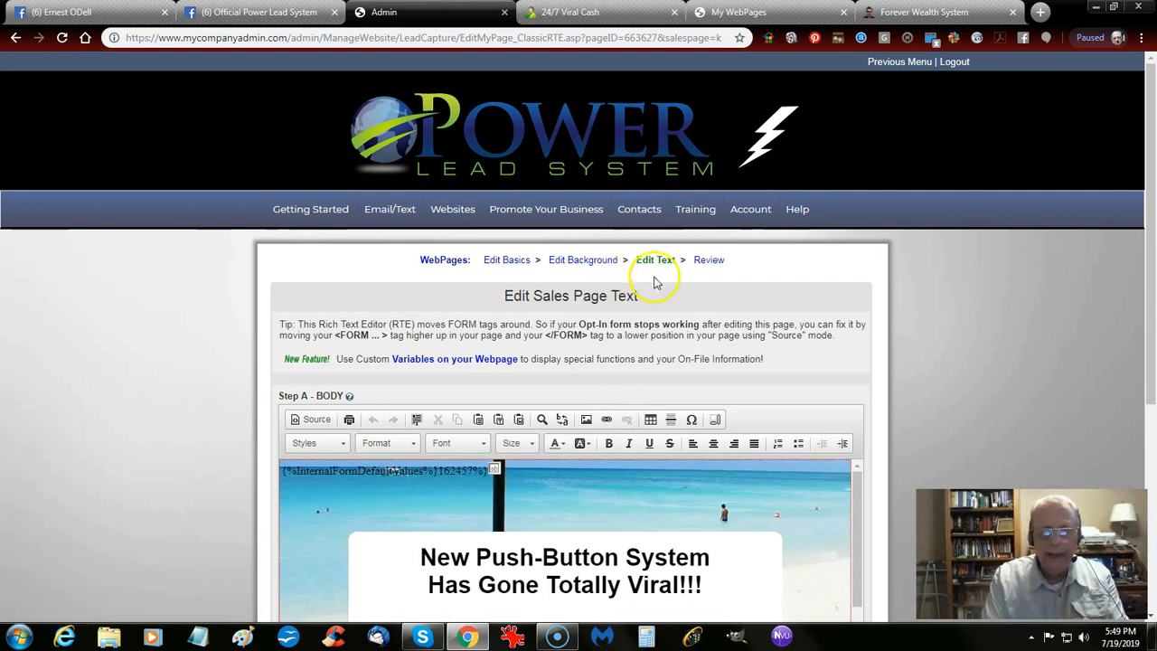
scroll(775, 462, "down", 3)
scroll(937, 401, "down", 3)
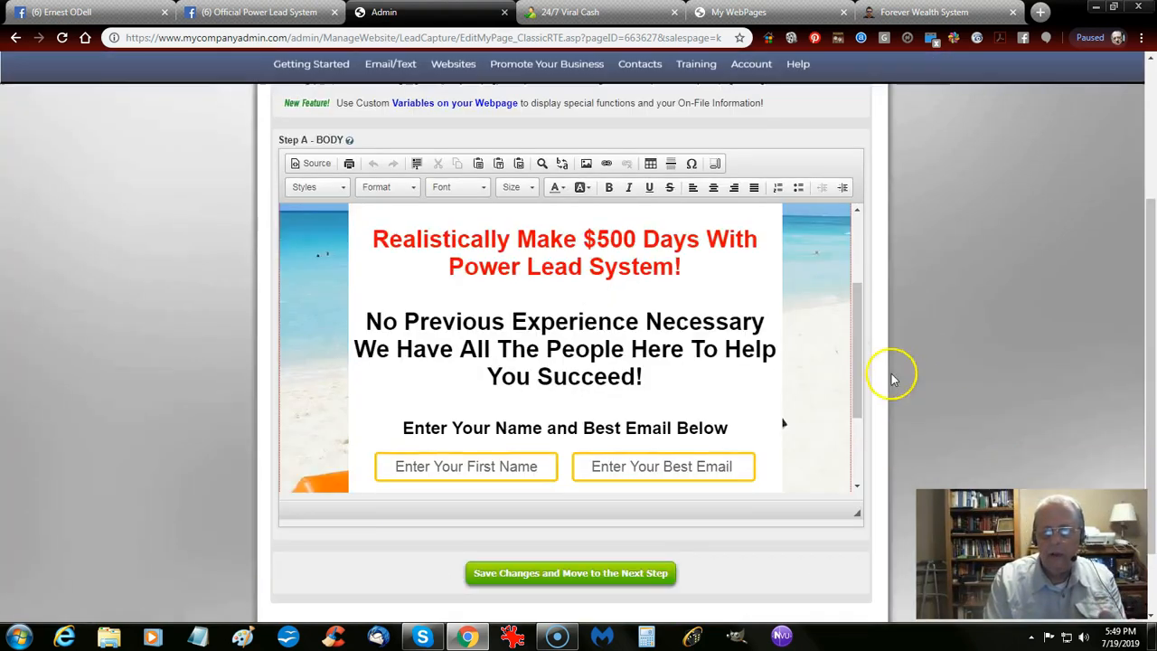
scroll(830, 387, "up", 2)
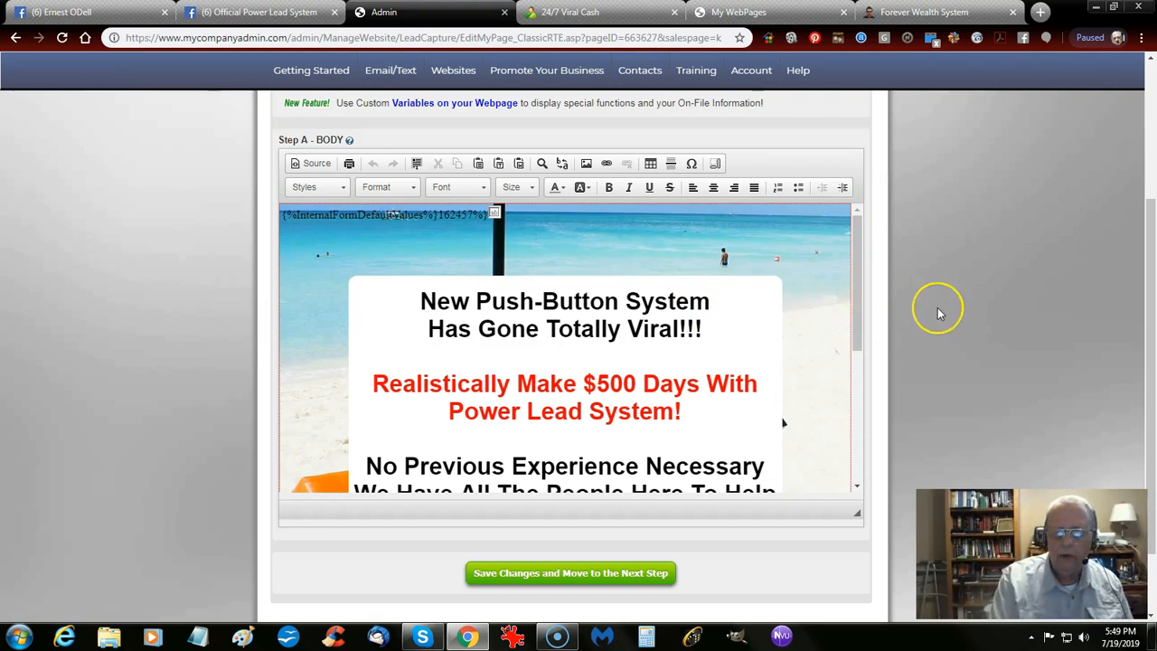
scroll(922, 313, "up", 2)
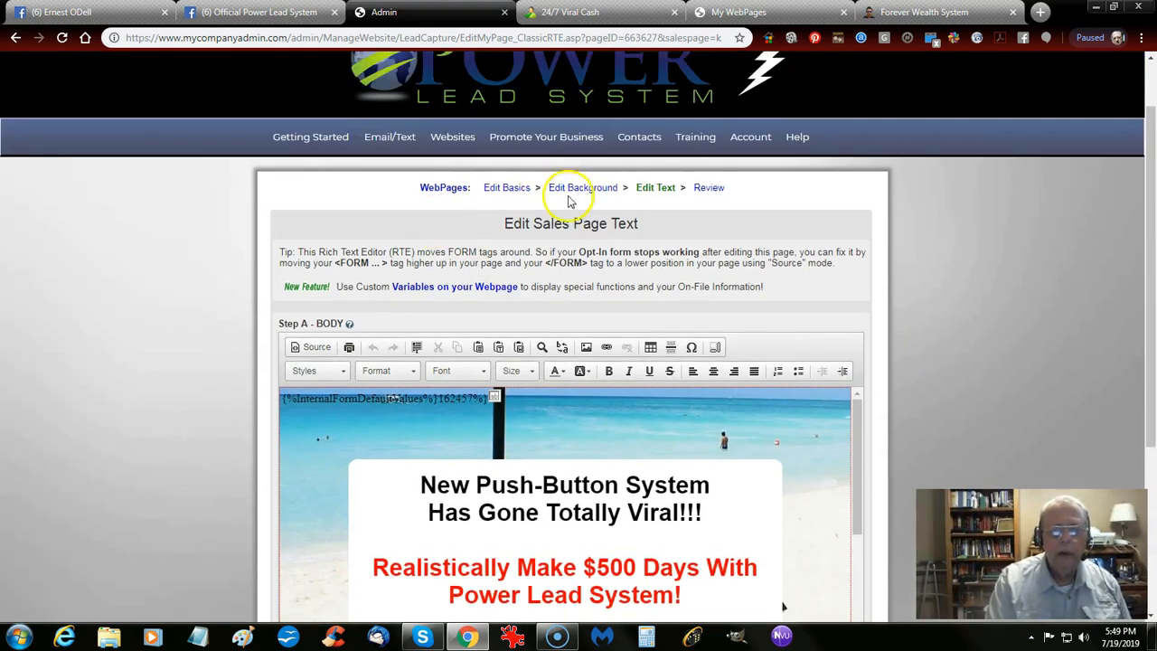
Step: Replace the page's beach background with the scattered dollar bills image and save the changes
left_click(594, 189)
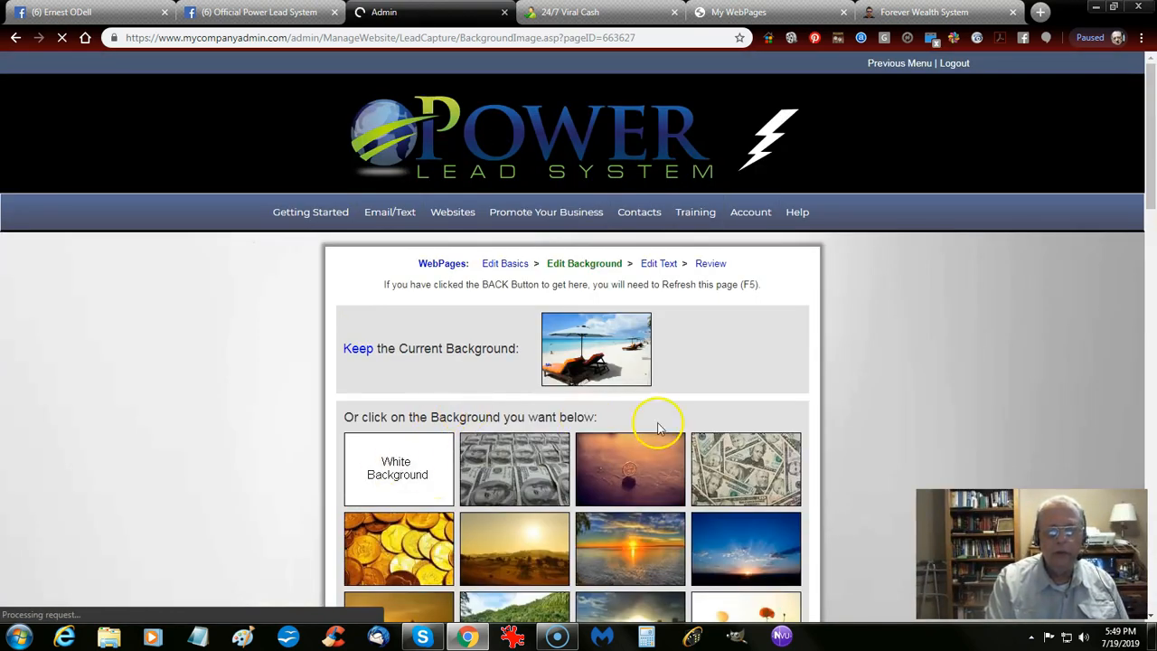
left_click(741, 473)
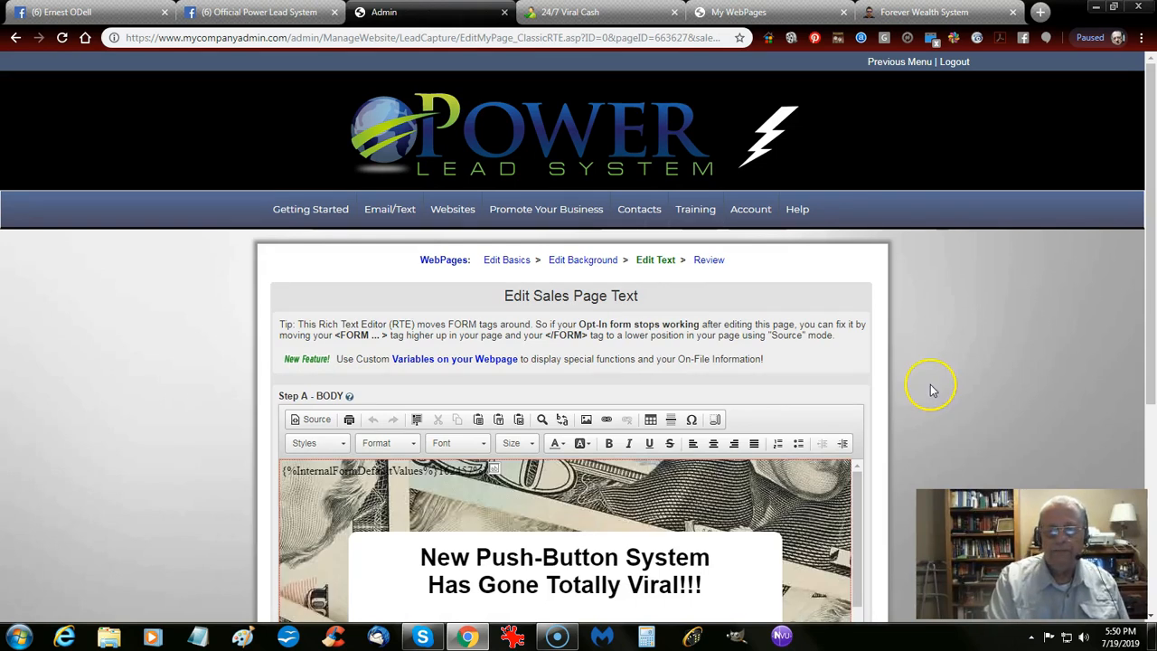
scroll(931, 389, "down", 3)
scroll(925, 395, "down", 1)
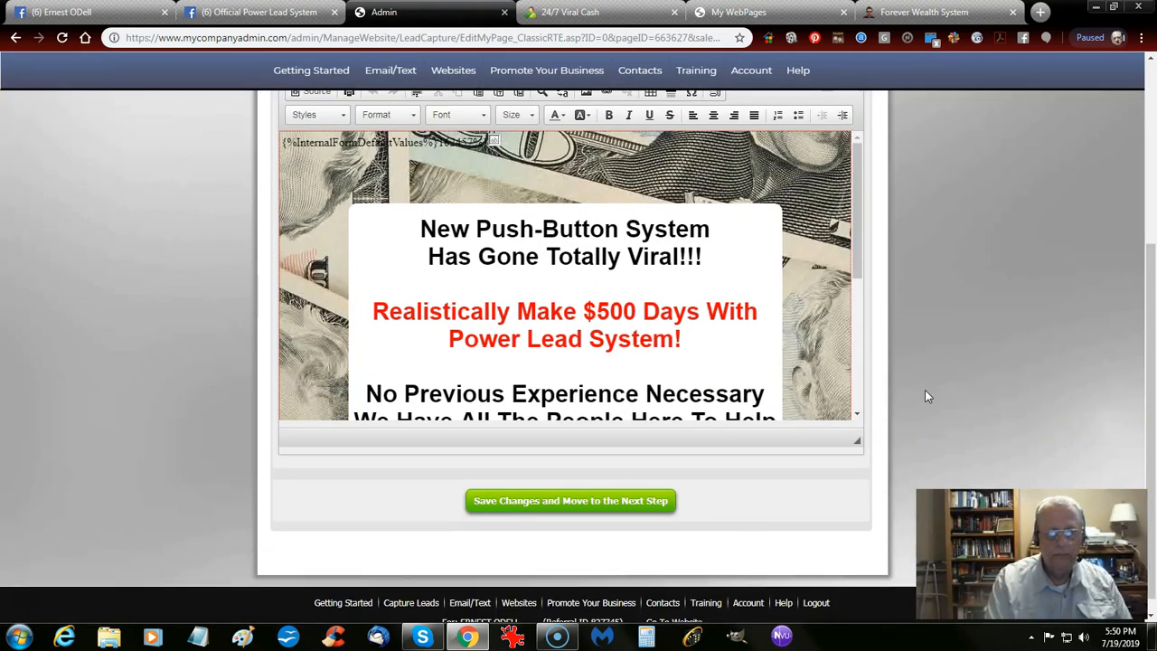
left_click(548, 508)
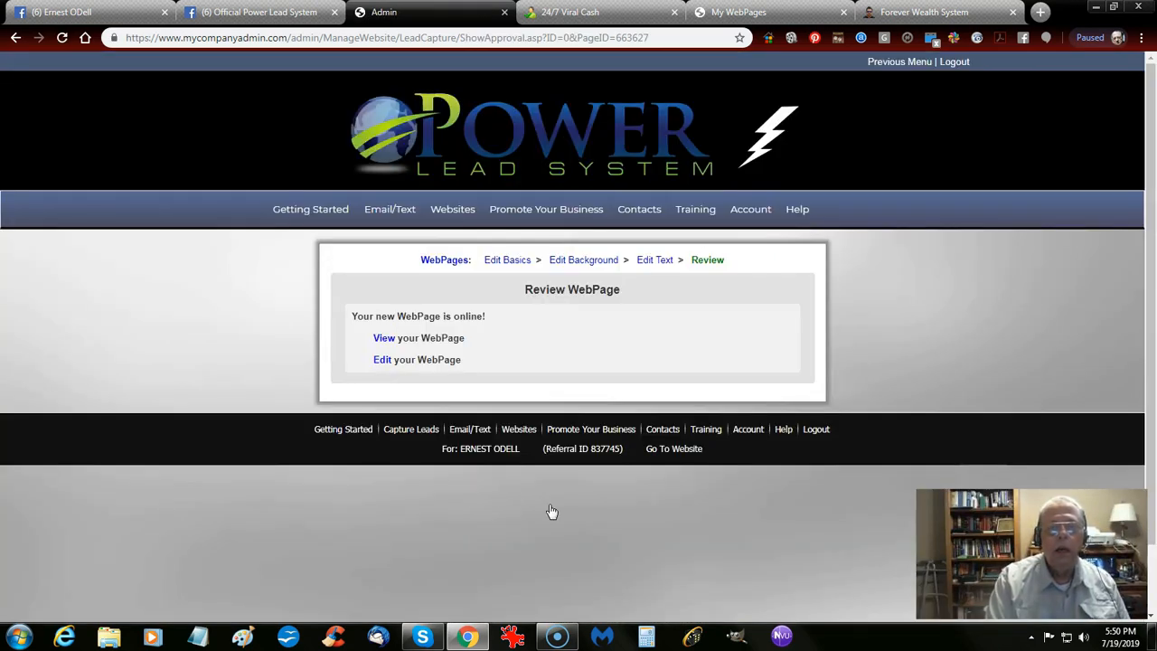
Step: View the updated webpage, skip the survey and look over the 24/7 Viral Cash follow-up page
left_click(380, 338)
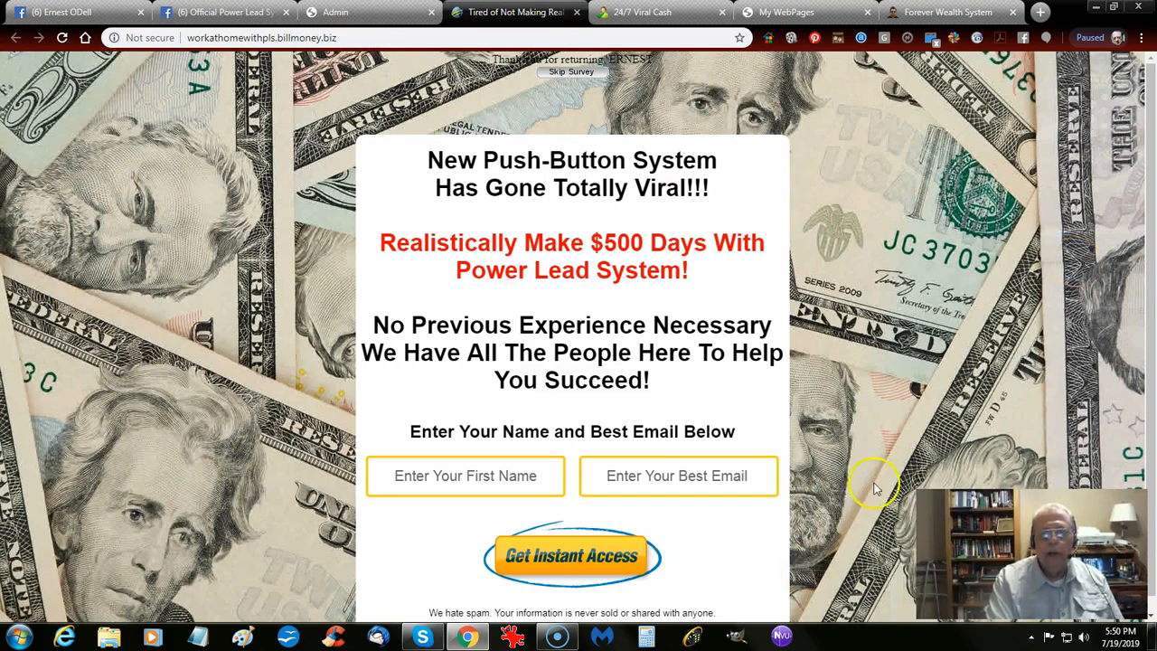
mouse_move(561, 640)
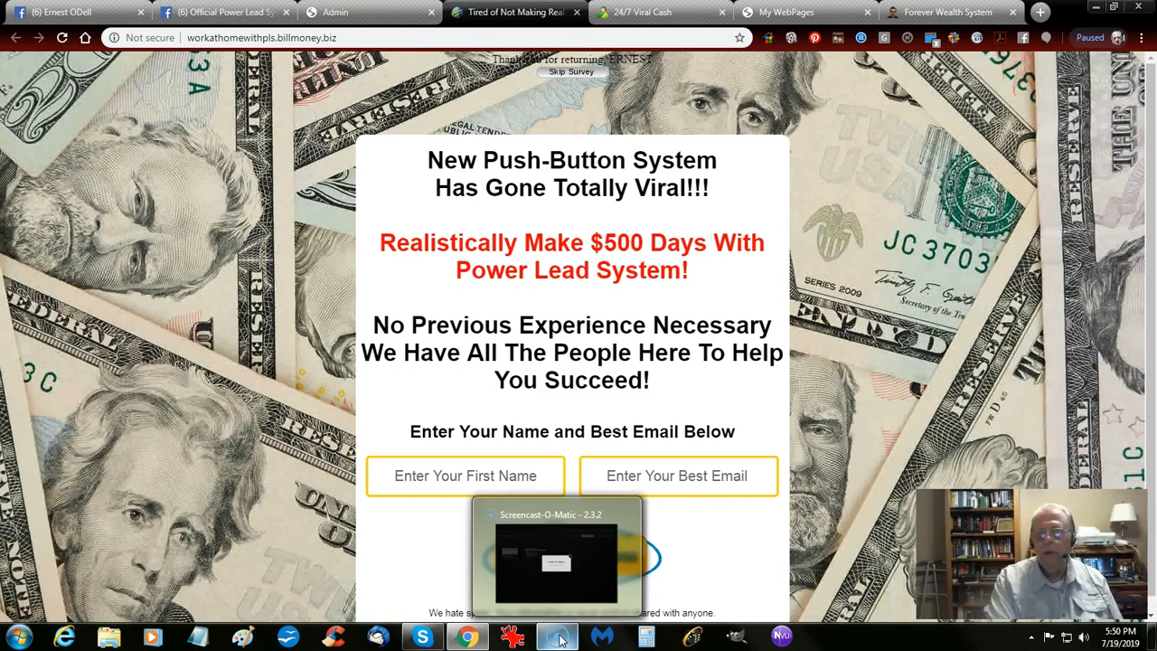
left_click(572, 76)
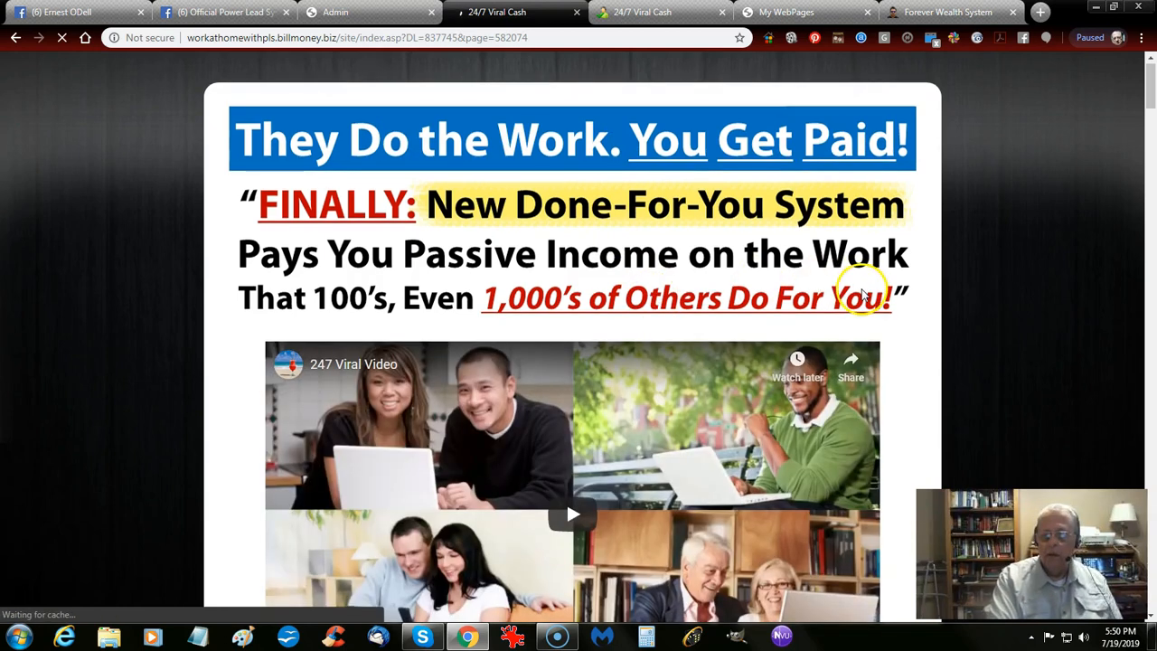
scroll(850, 284, "down", 2)
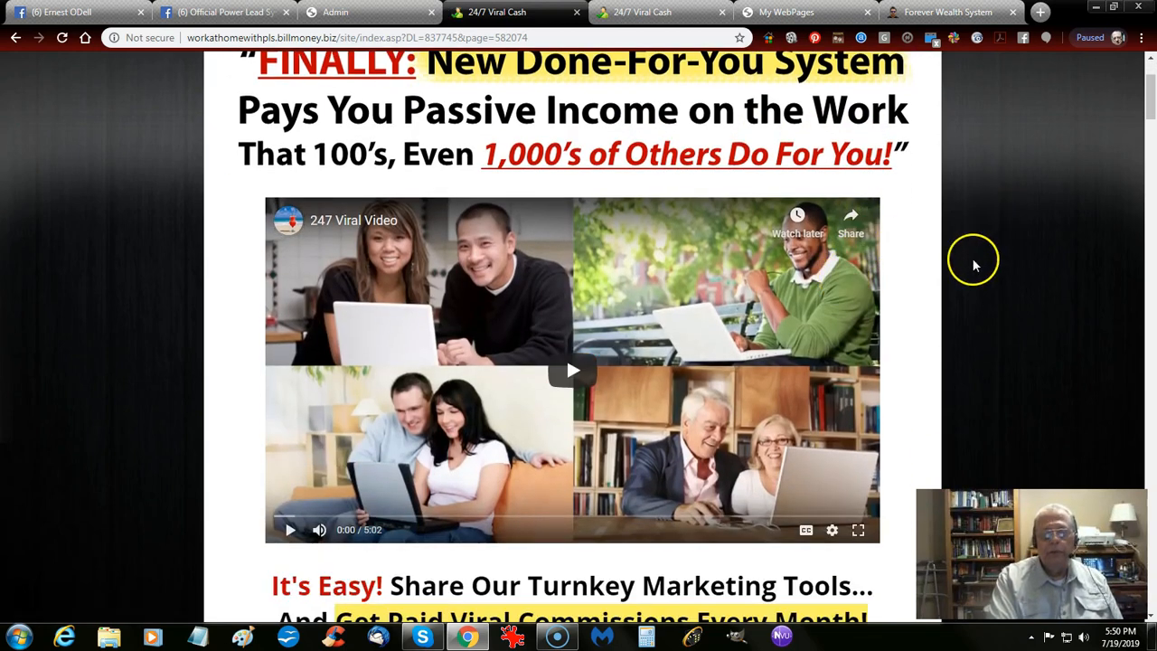